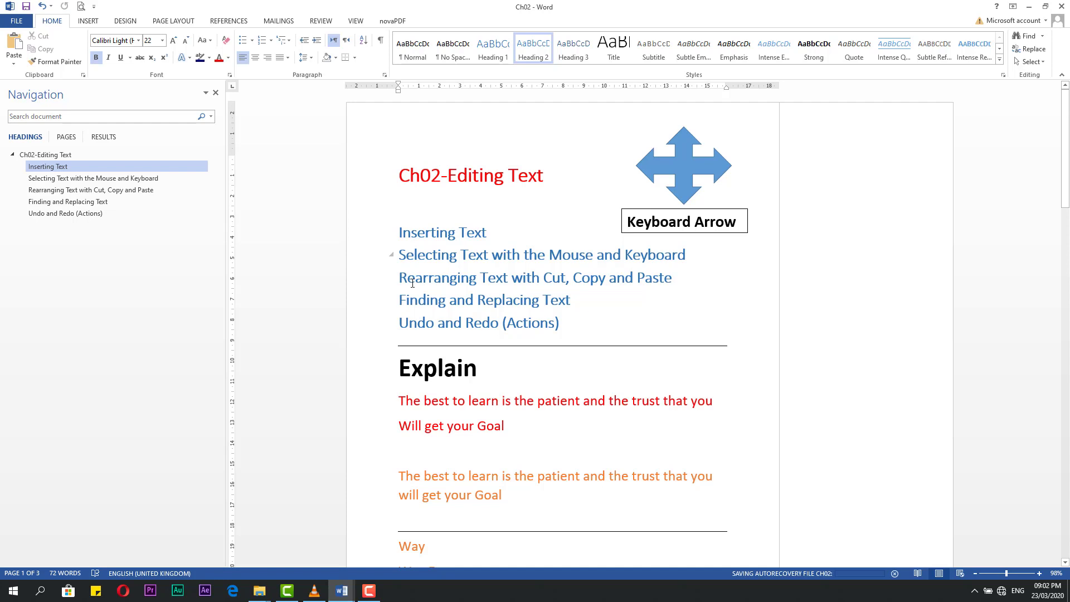
pyautogui.click(413, 282)
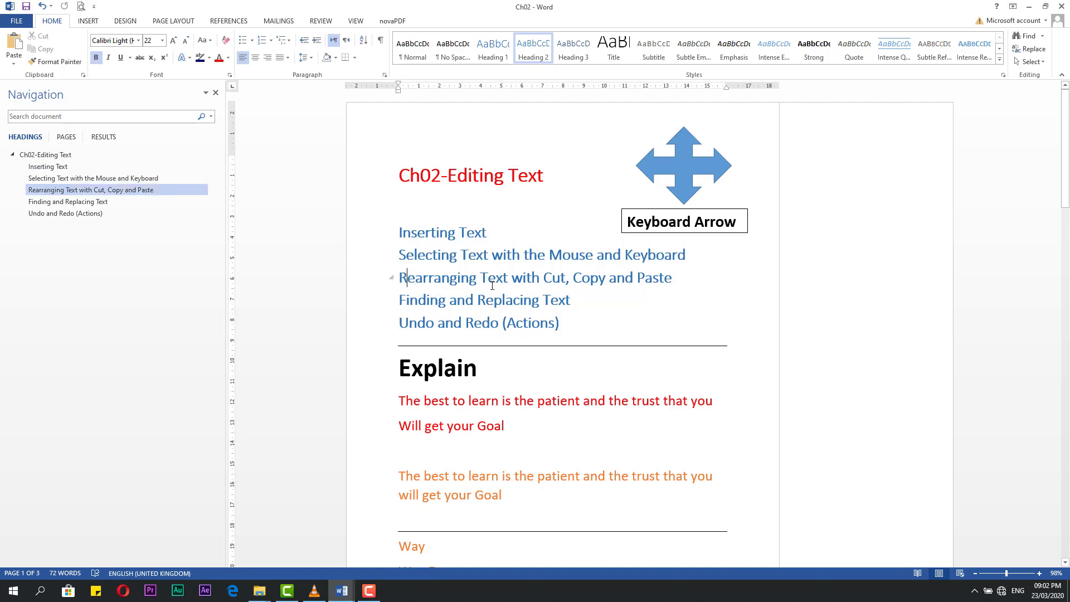
pyautogui.click(438, 301)
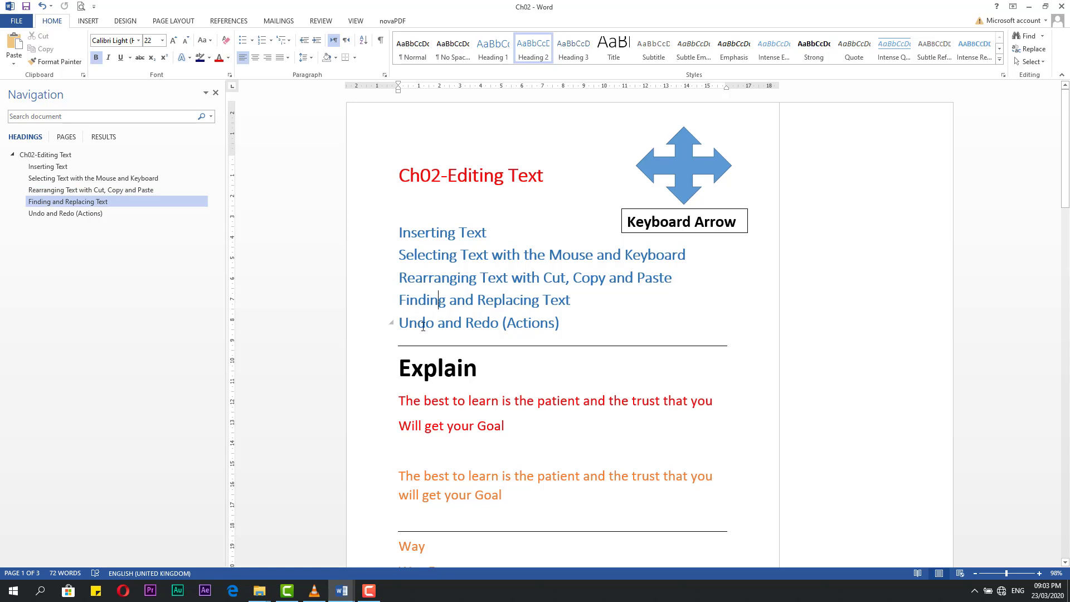
pyautogui.click(424, 326)
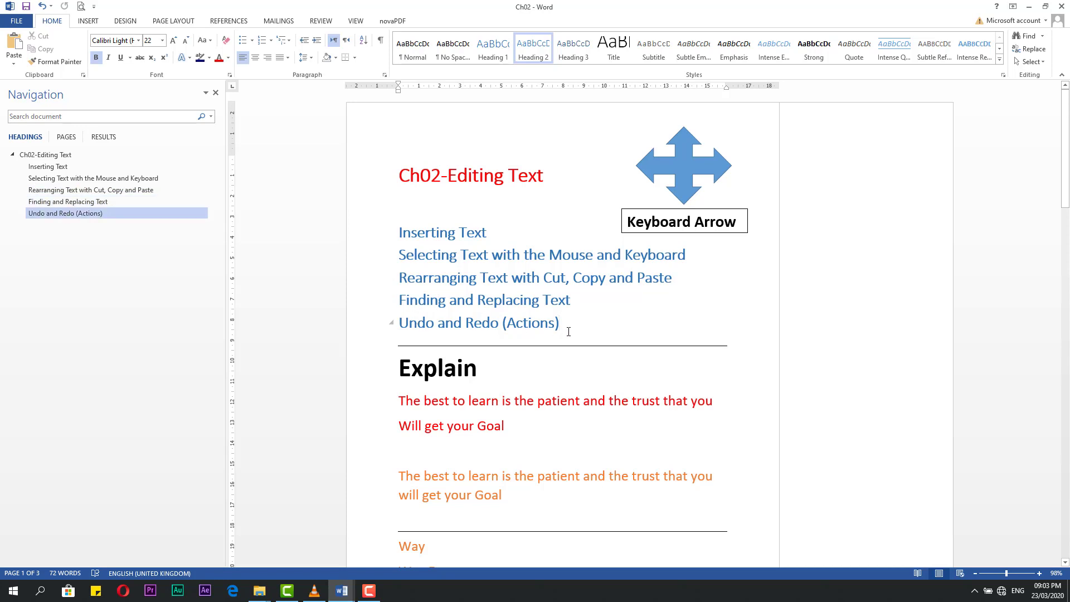
pyautogui.click(412, 232)
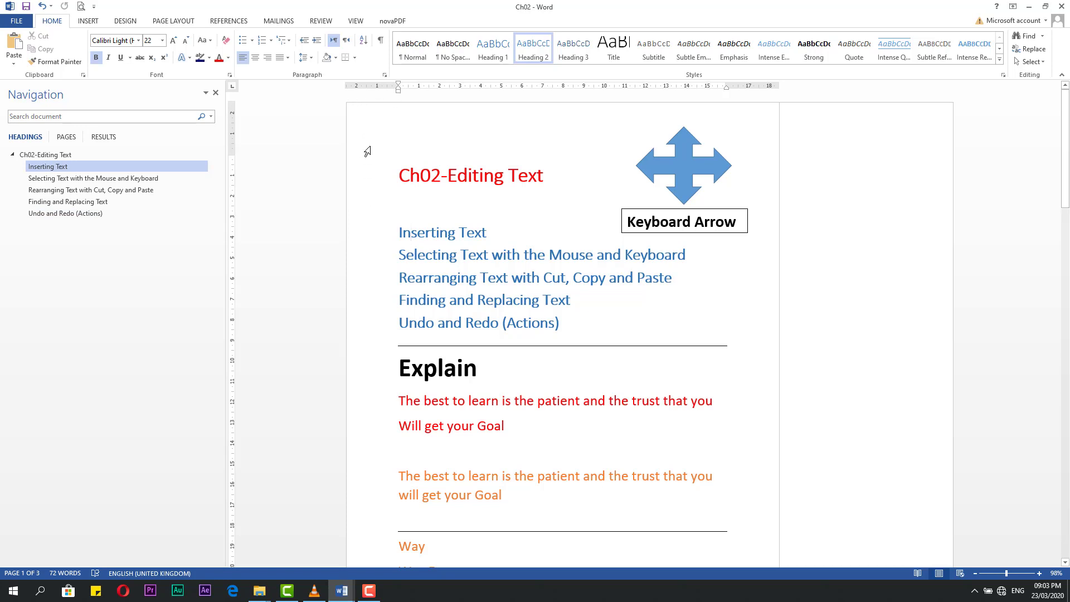
pyautogui.click(433, 144)
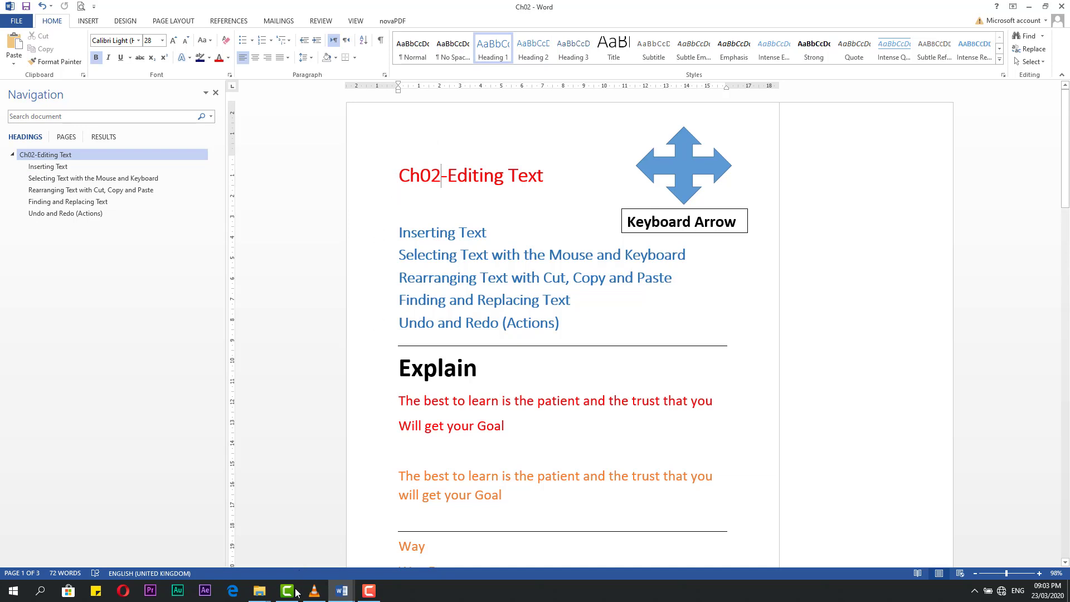
pyautogui.click(314, 593)
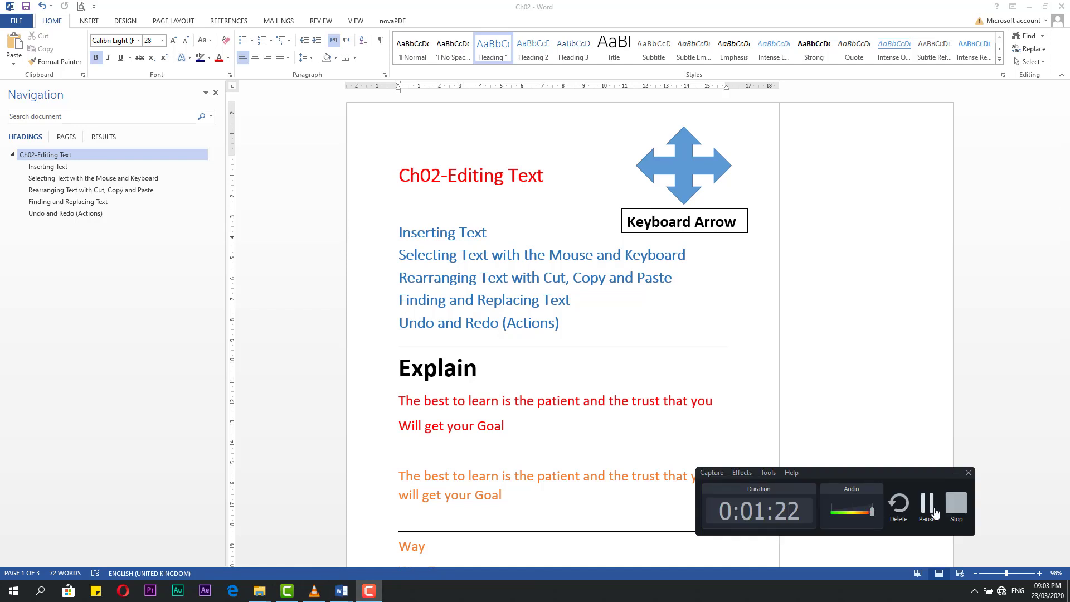
pyautogui.click(456, 233)
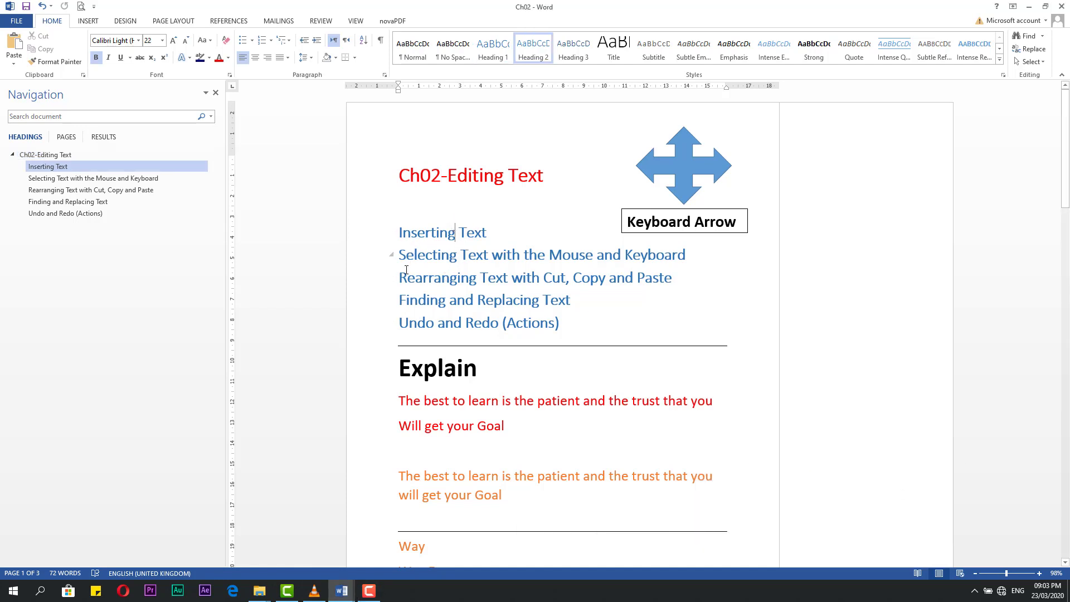
# Add the words "write arrange" after "Explain" in the large bold line below the topic headings
pyautogui.click(482, 377)
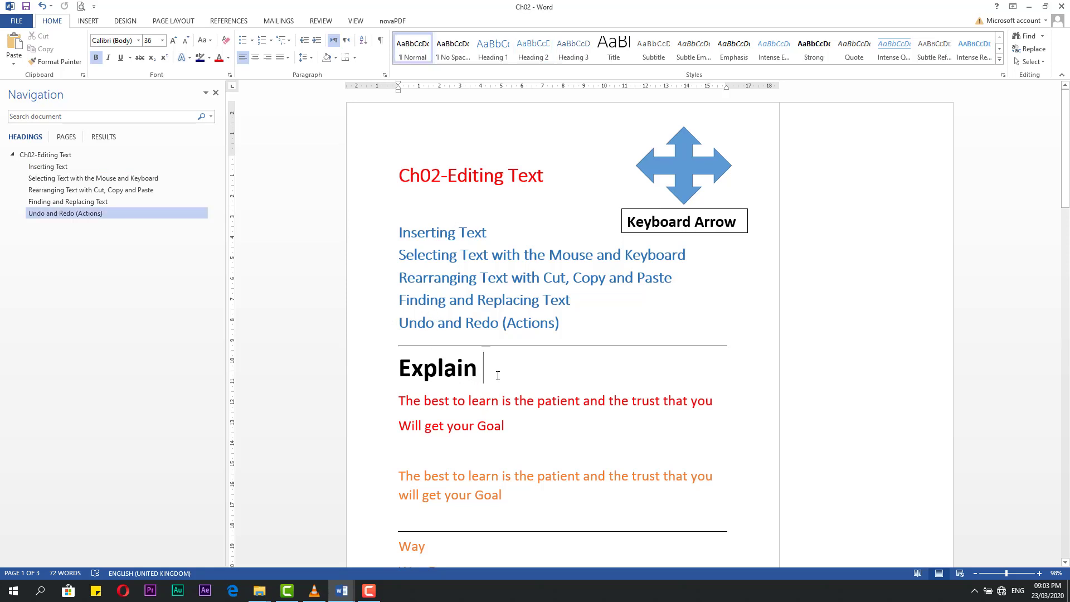
pyautogui.write('write')
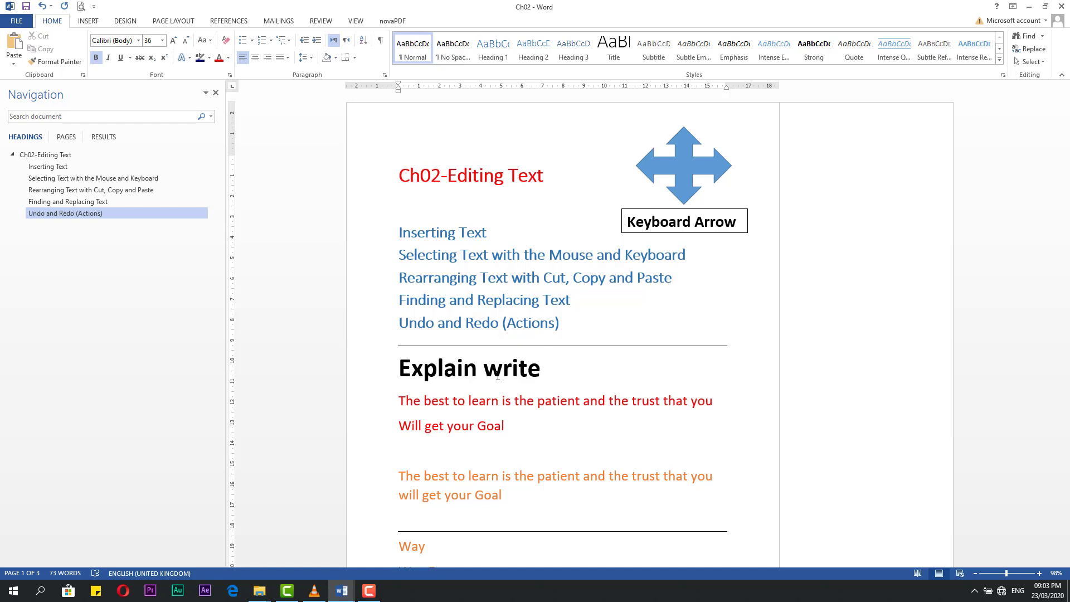
pyautogui.write(' arrangge')
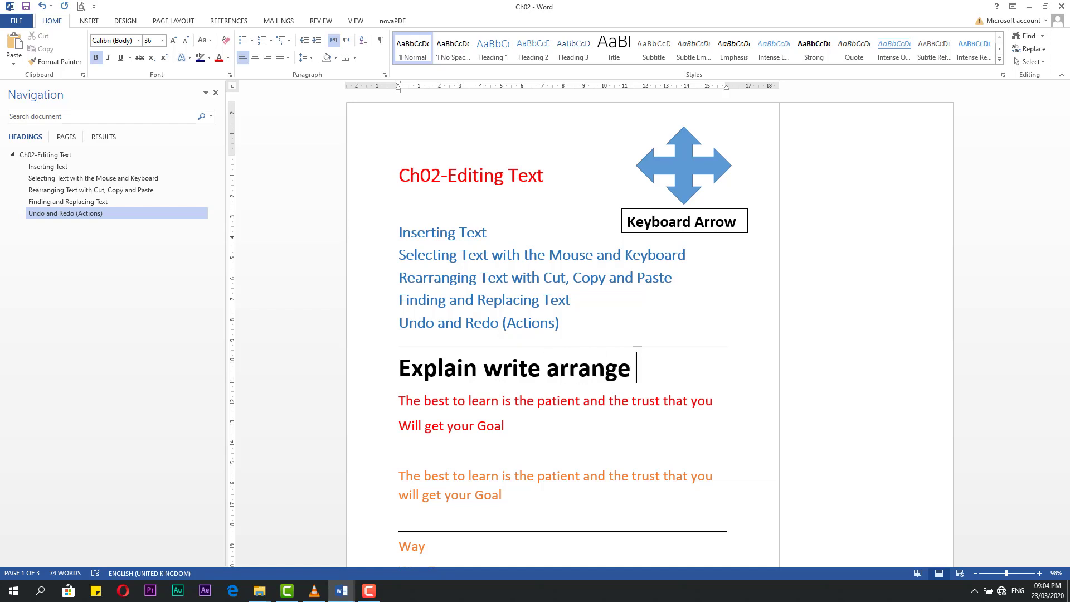
# Select the words "write arrange" in the Explain line, extending the selection character by character from before "write"
pyautogui.click(498, 377)
pyautogui.press('Left')
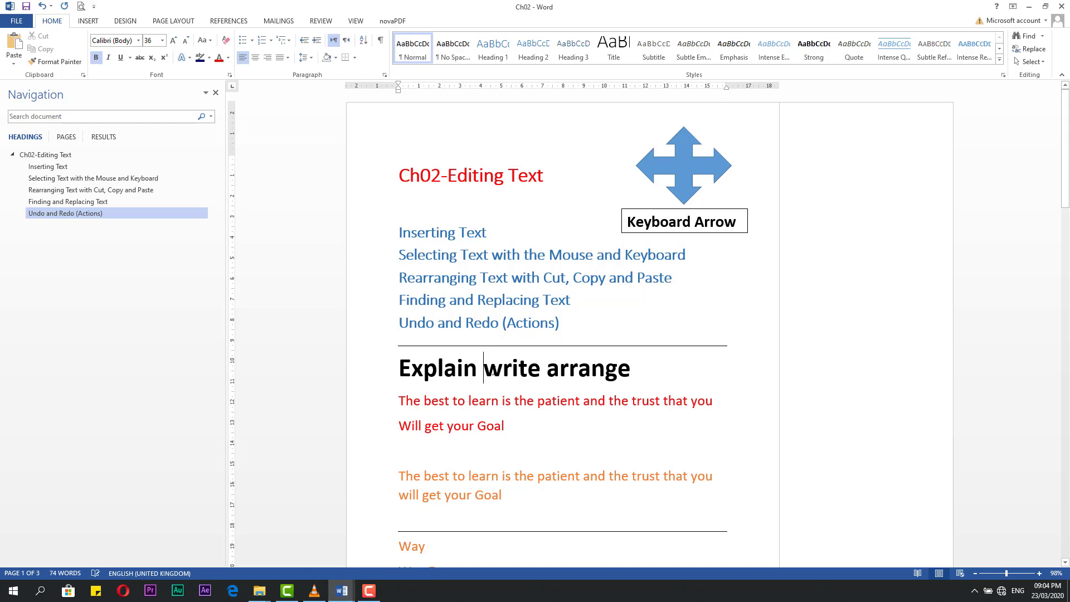
pyautogui.hotkey('shift', 'Right')
pyautogui.hotkey('shift', 'Right')
pyautogui.hotkey('shift', 'Right')
pyautogui.hotkey('shift', 'Right')
pyautogui.hotkey('shift', 'Right')
pyautogui.hotkey('shift', 'Right')
pyautogui.hotkey('shift', 'Right')
pyautogui.hotkey('shift', 'Right')
pyautogui.hotkey('shift', 'Right')
pyautogui.hotkey('shift', 'Right')
pyautogui.hotkey('shift', 'Right')
pyautogui.hotkey('shift', 'Right')
pyautogui.hotkey('shift', 'Right')
pyautogui.hotkey('shift', 'Right')
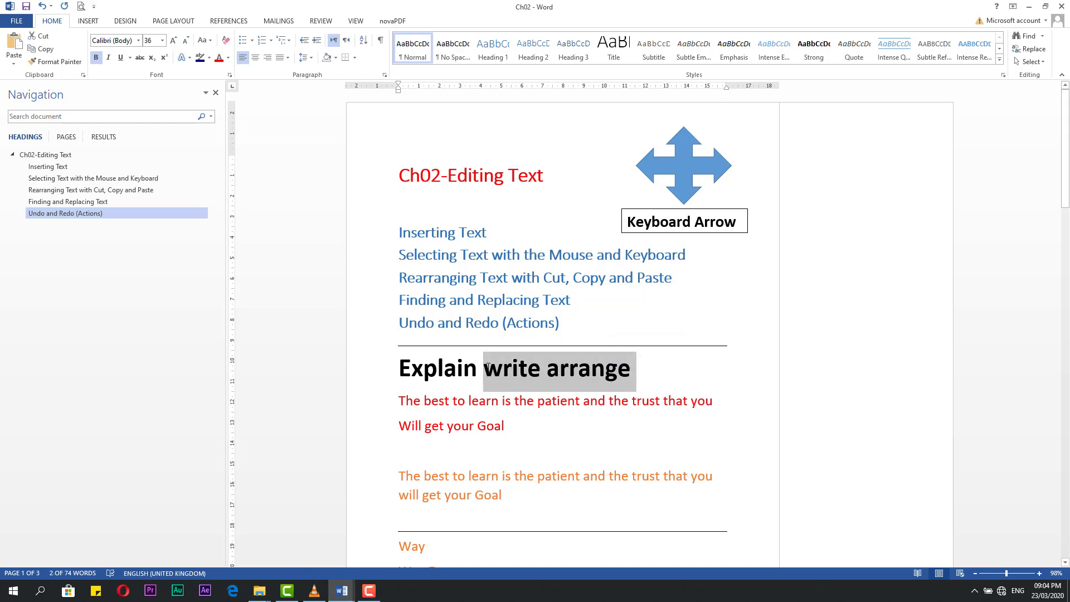
# Start a new line below "Explain write arrange" and enter "Write" on it
pyautogui.press('Left')
pyautogui.press('End')
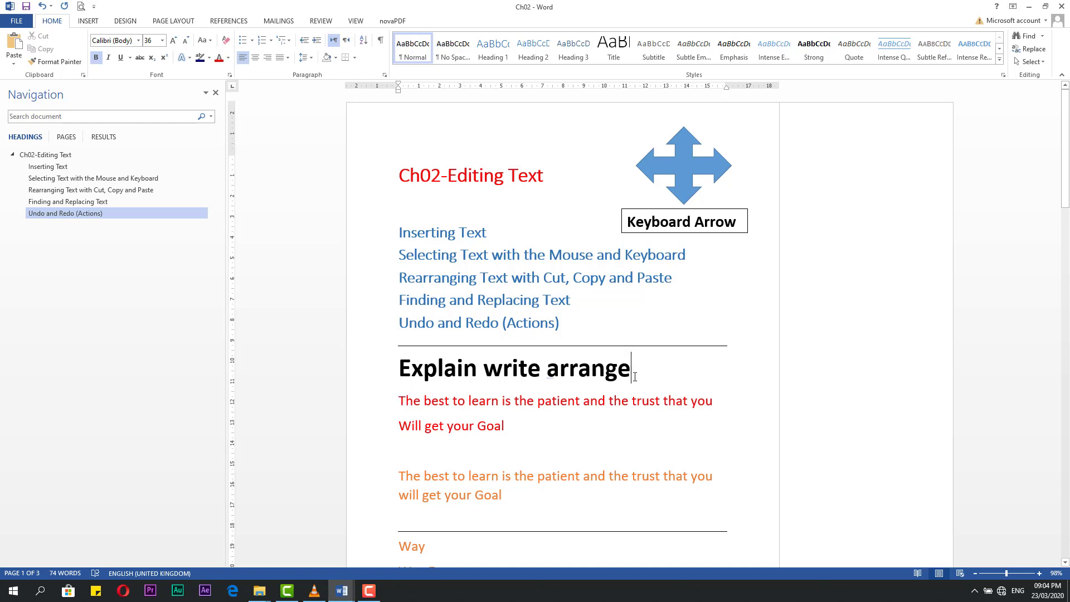
pyautogui.press('Return')
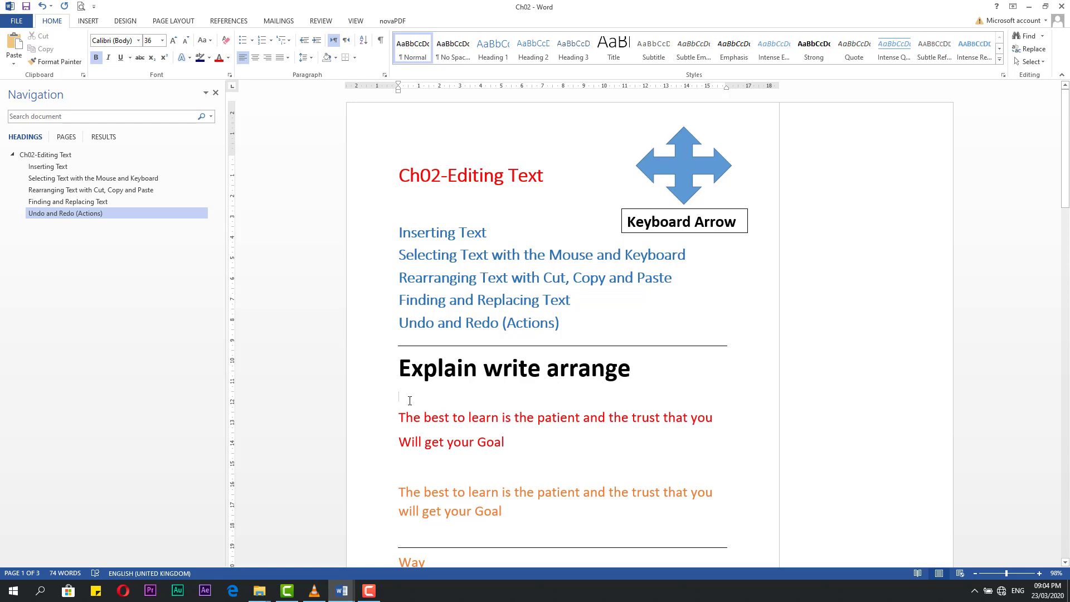
pyautogui.write('write')
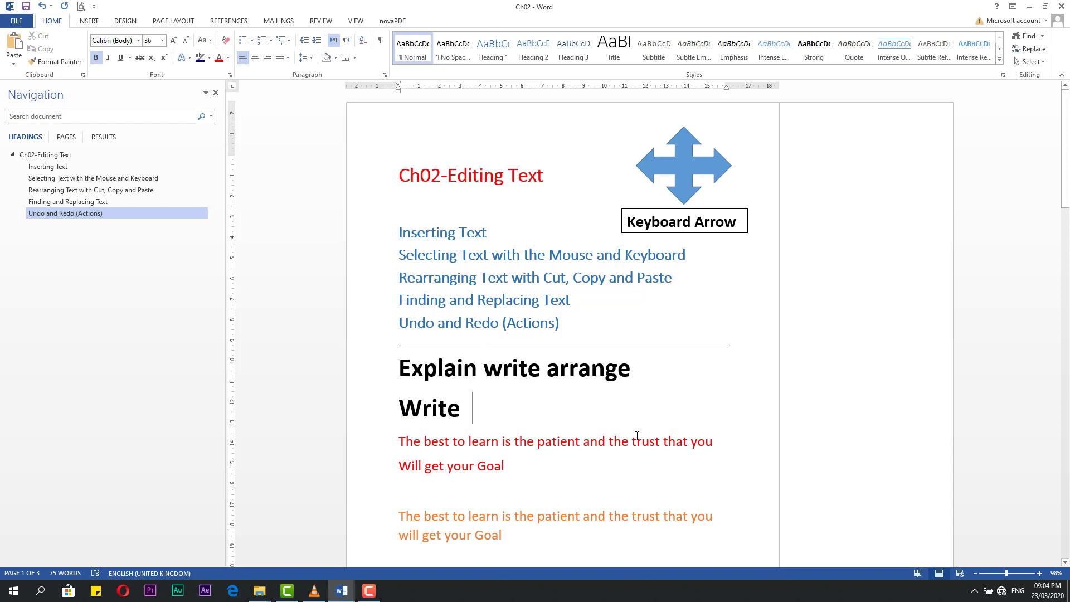
pyautogui.click(461, 411)
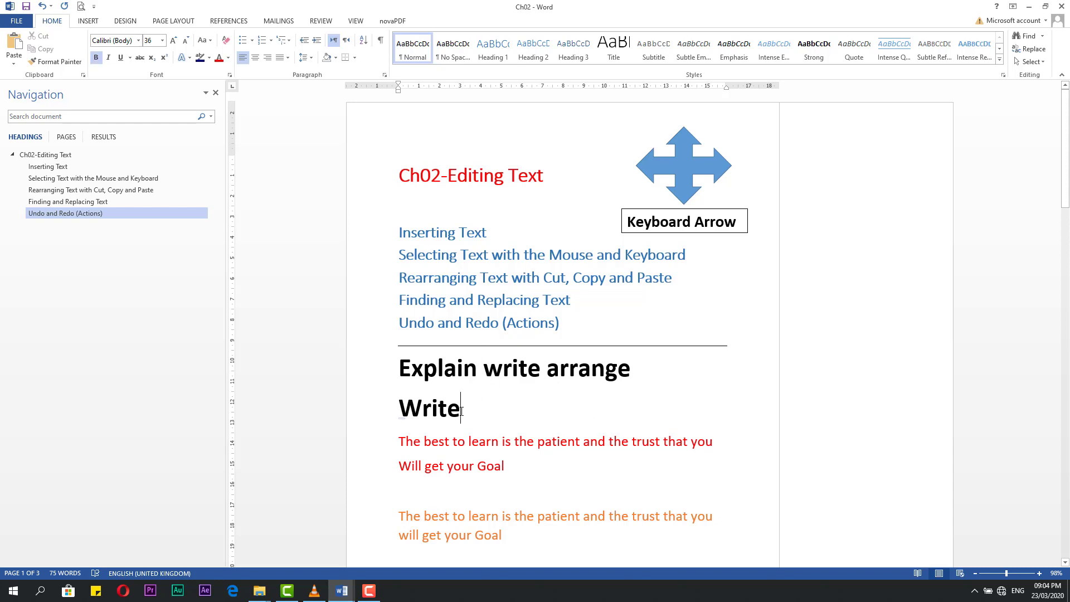
# Insert "write" after "learn" in the red sentence and undo the insertion
pyautogui.click(404, 443)
pyautogui.moveTo(712, 444); pyautogui.dragTo(455, 469)
pyautogui.click(439, 443)
pyautogui.write('write')
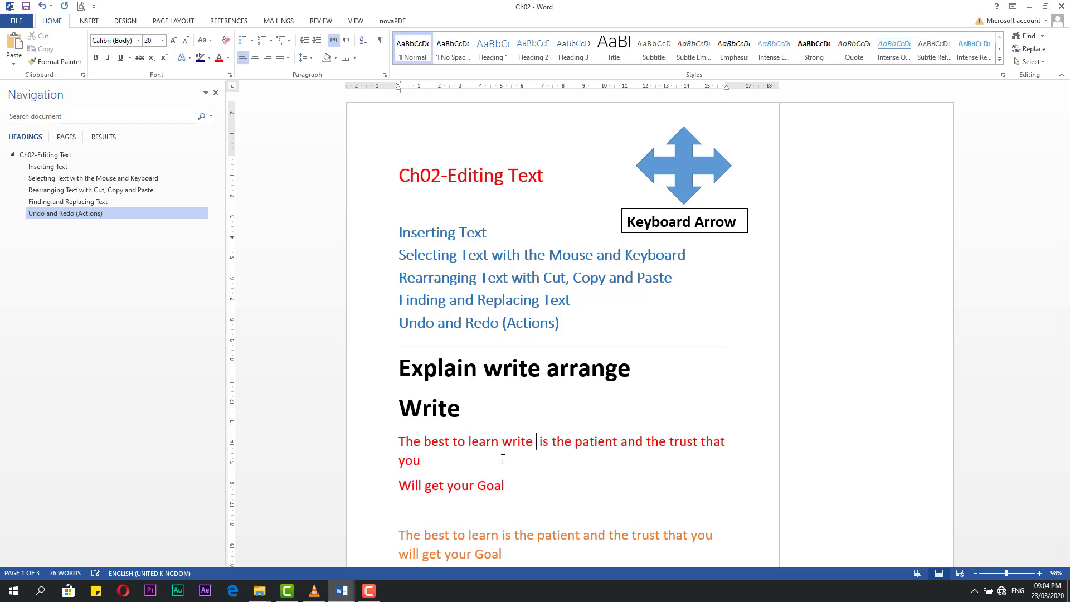
pyautogui.hotkey('ctrl', 'z')
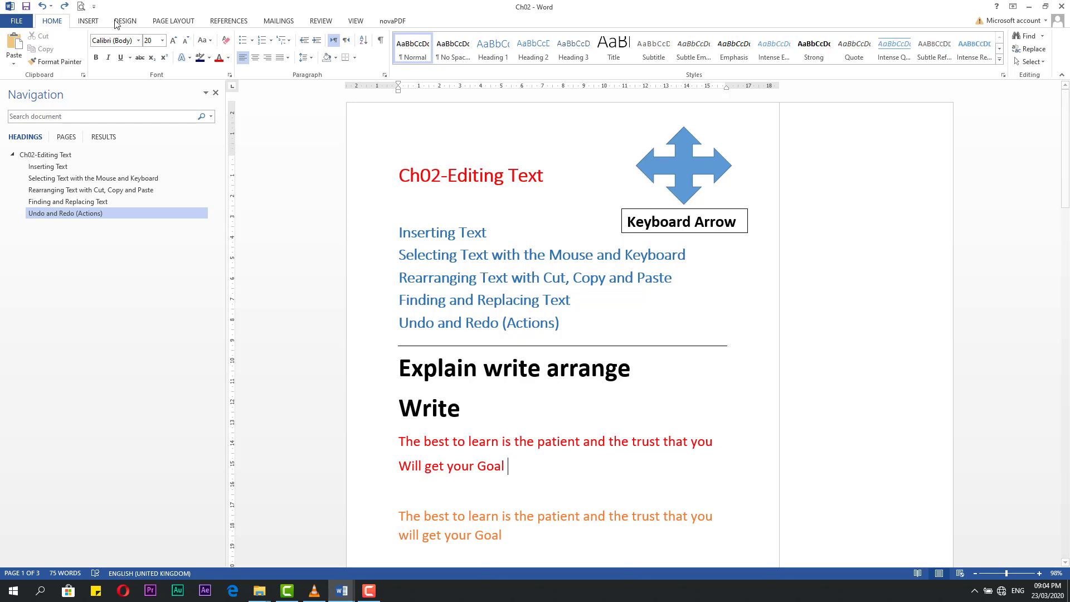
# Extend the "Keyboard Arrow" text box slightly downward to make it a little taller
pyautogui.click(88, 23)
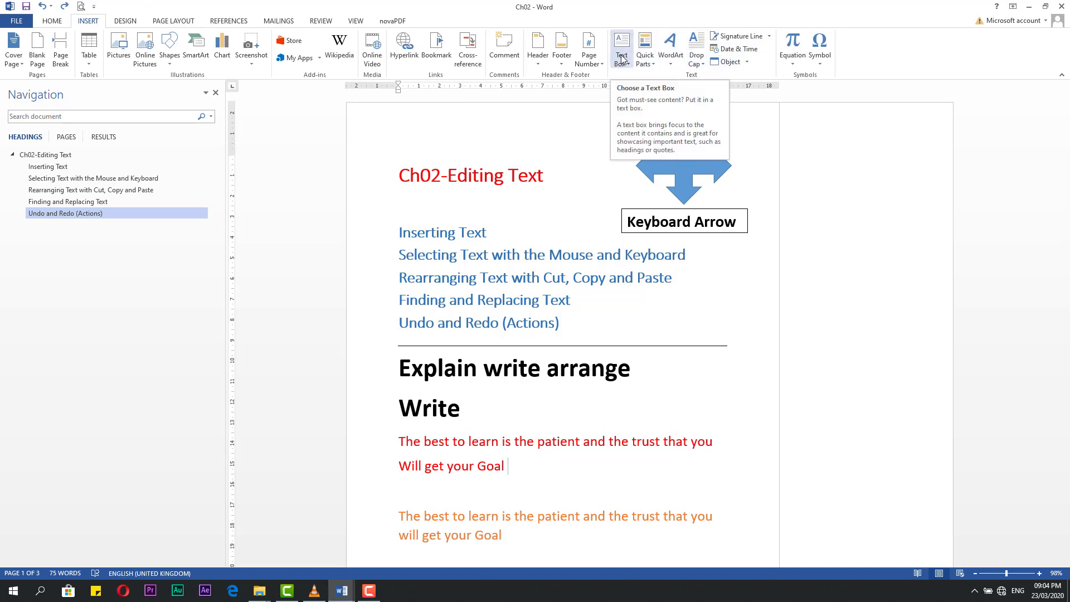
pyautogui.click(585, 235)
pyautogui.click(645, 214)
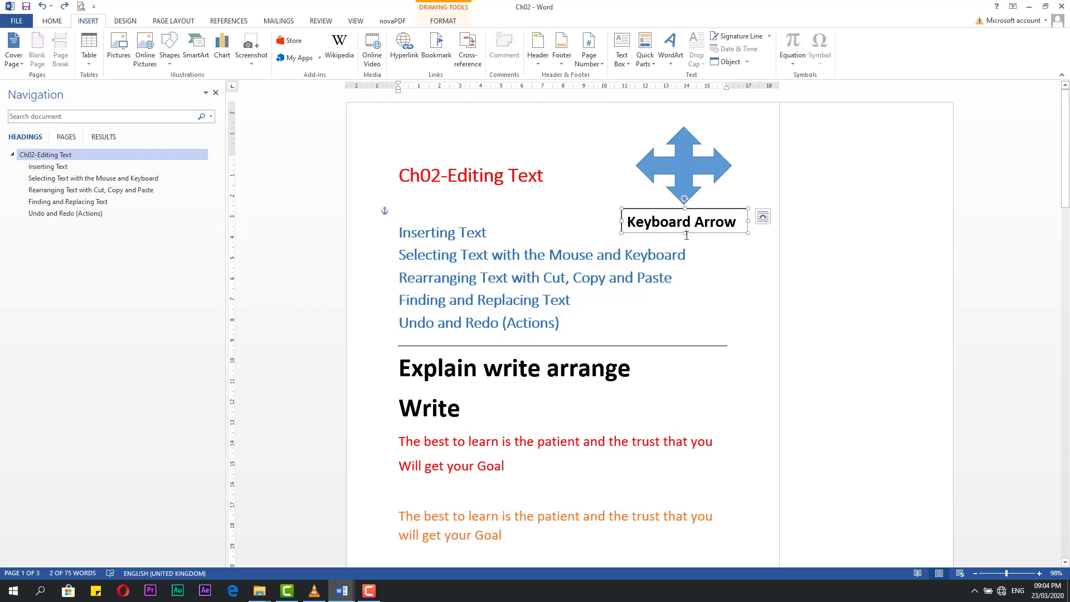
pyautogui.moveTo(687, 234)
pyautogui.mouseDown()
pyautogui.moveTo(688, 277)
pyautogui.moveTo(689, 231)
pyautogui.mouseUp()
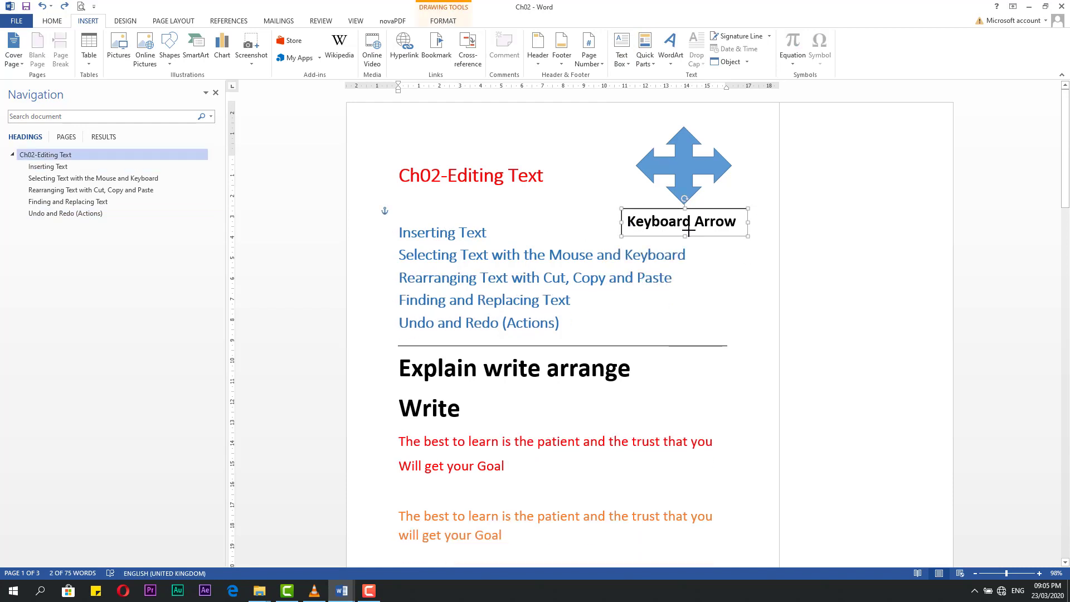
# Add an empty line below "Write" and insert a Simple Text Box from the built-in text box gallery
pyautogui.click(472, 414)
pyautogui.press('Return')
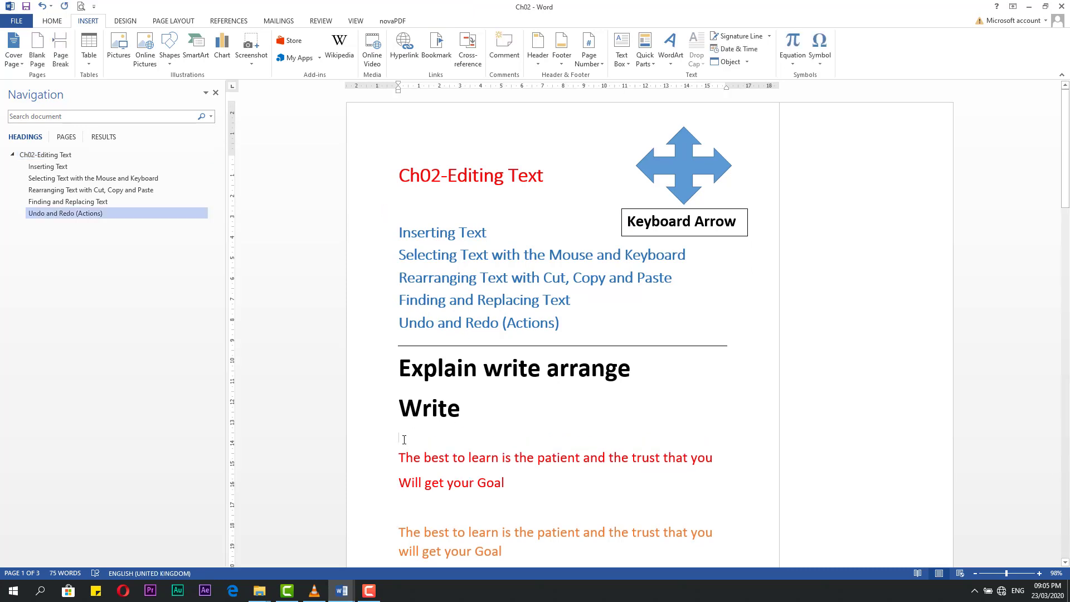
pyautogui.click(622, 50)
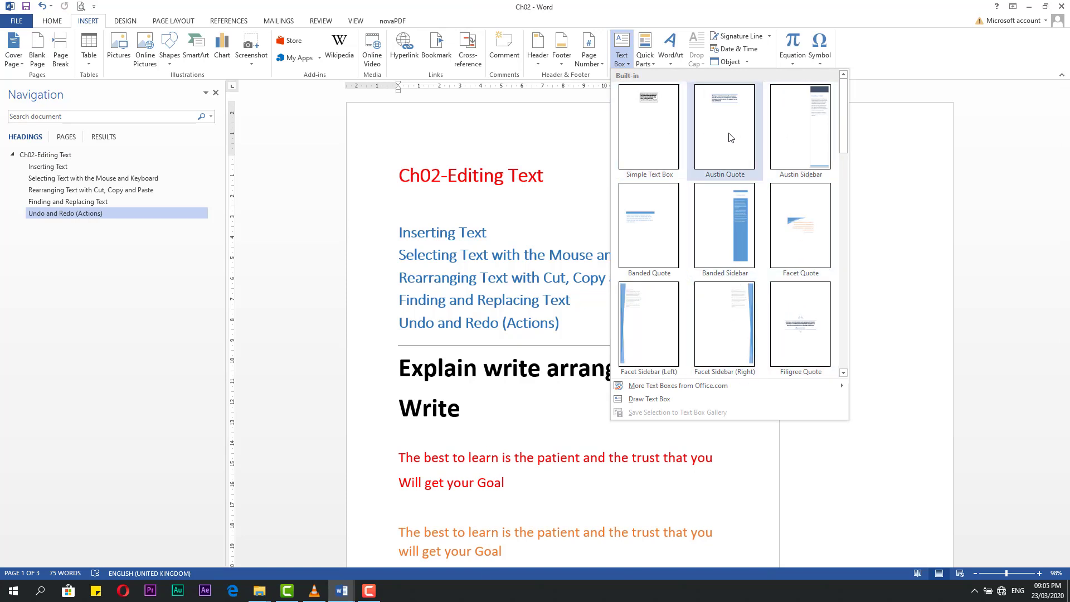
pyautogui.press('Escape')
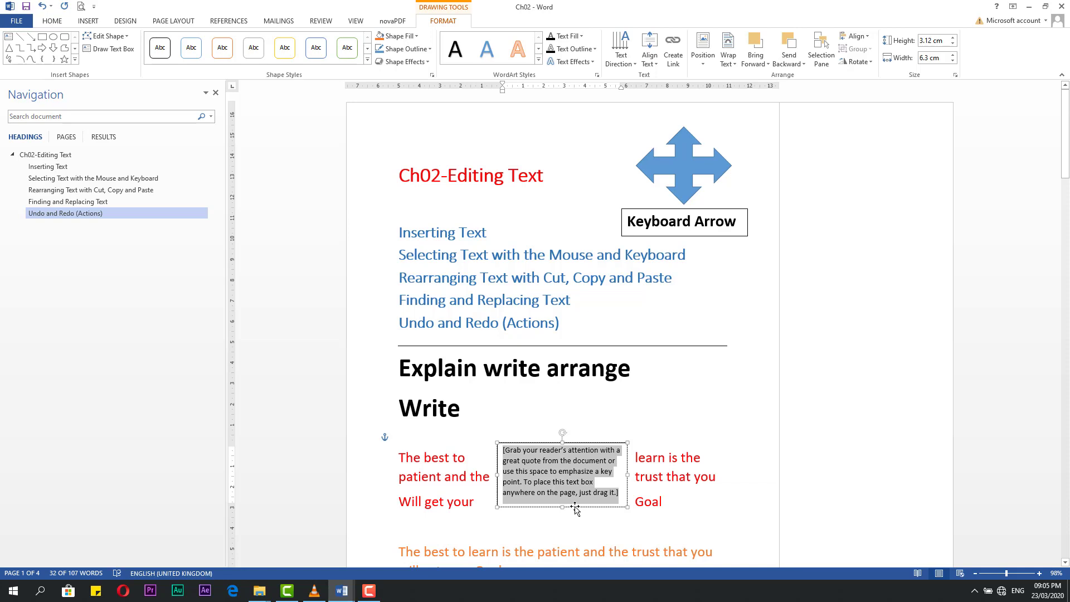
# Add two blank lines above the red sentence and move the text box into the gap directly under "Write"
pyautogui.moveTo(575, 509); pyautogui.dragTo(555, 469)
pyautogui.click(398, 460)
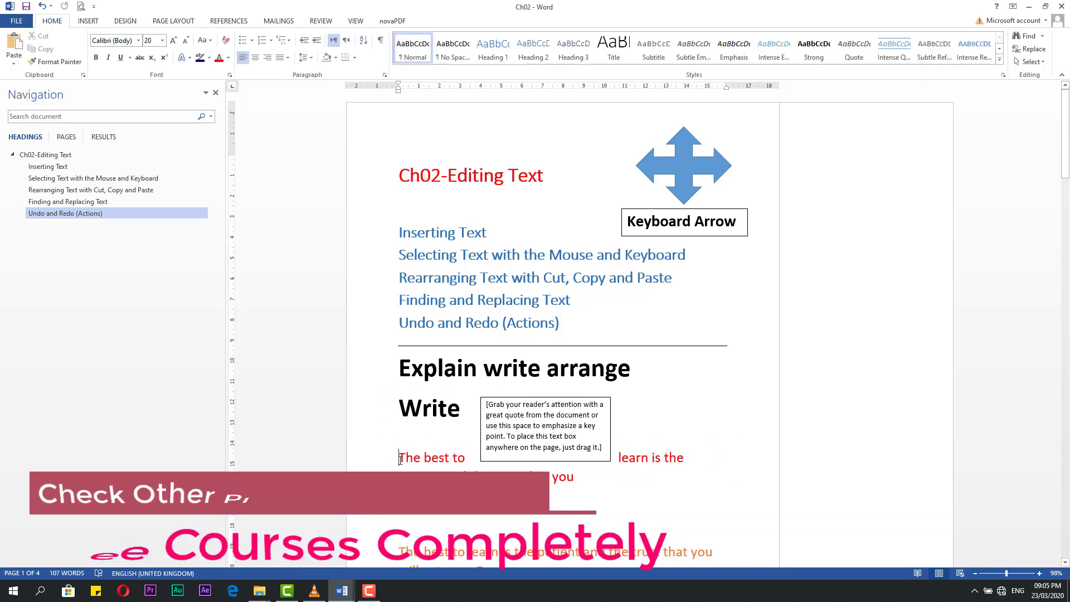
pyautogui.press('Return')
pyautogui.press('Return')
pyautogui.click(536, 458)
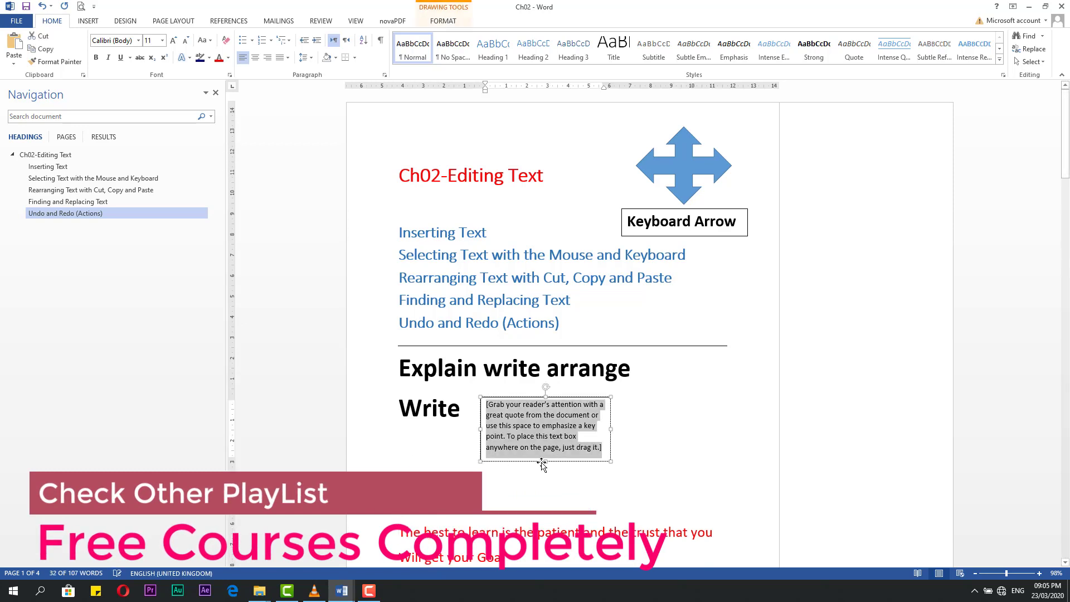
pyautogui.moveTo(537, 460); pyautogui.dragTo(443, 495)
pyautogui.click(554, 476)
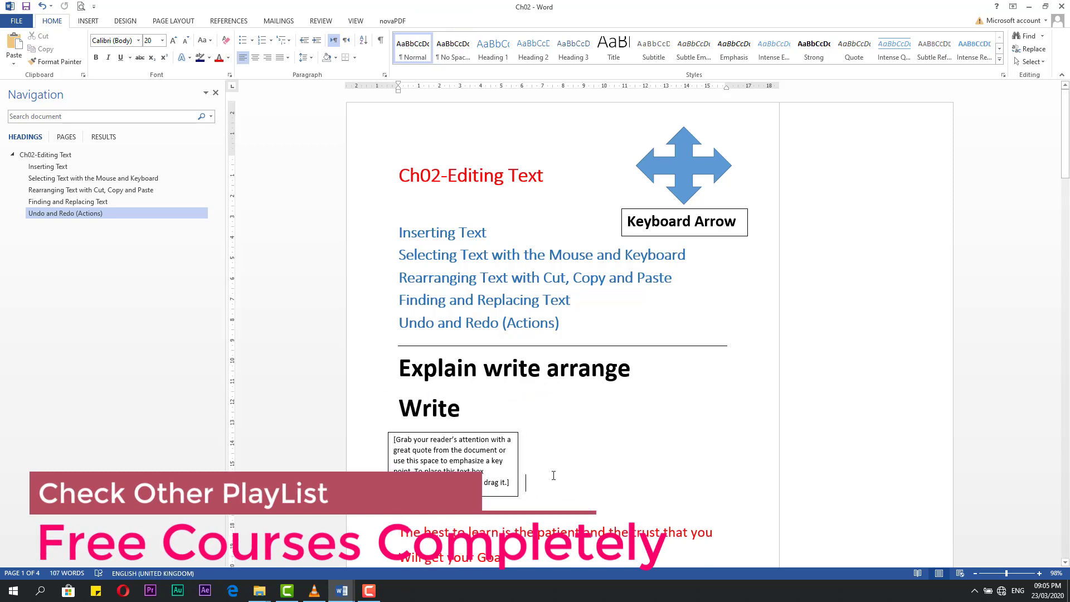
# Insert WordArt in the black style with a blue hard shadow and place it beside the quote text box
pyautogui.click(89, 21)
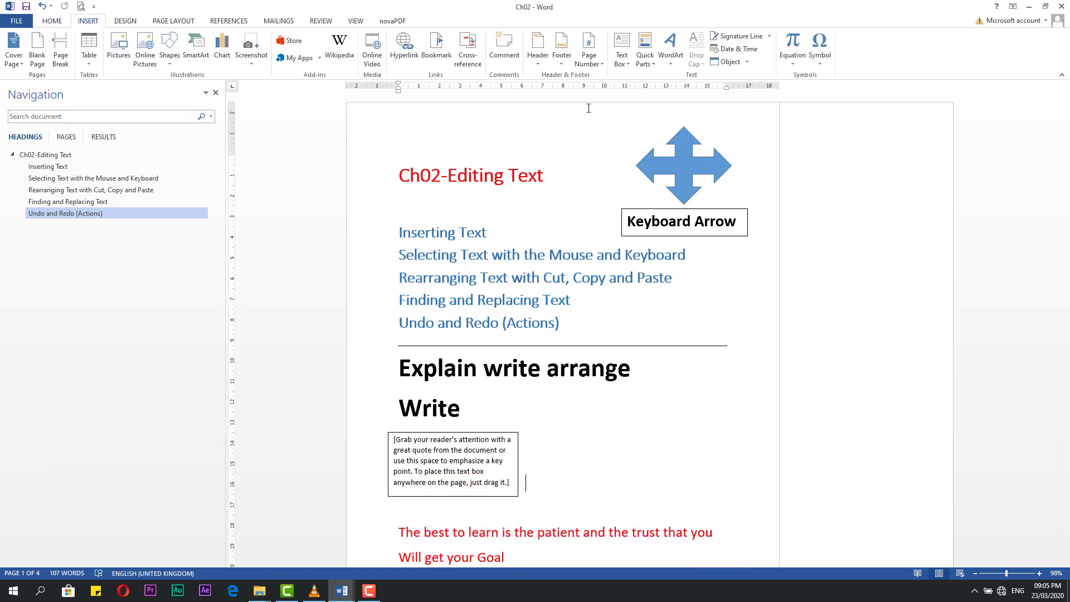
pyautogui.click(653, 66)
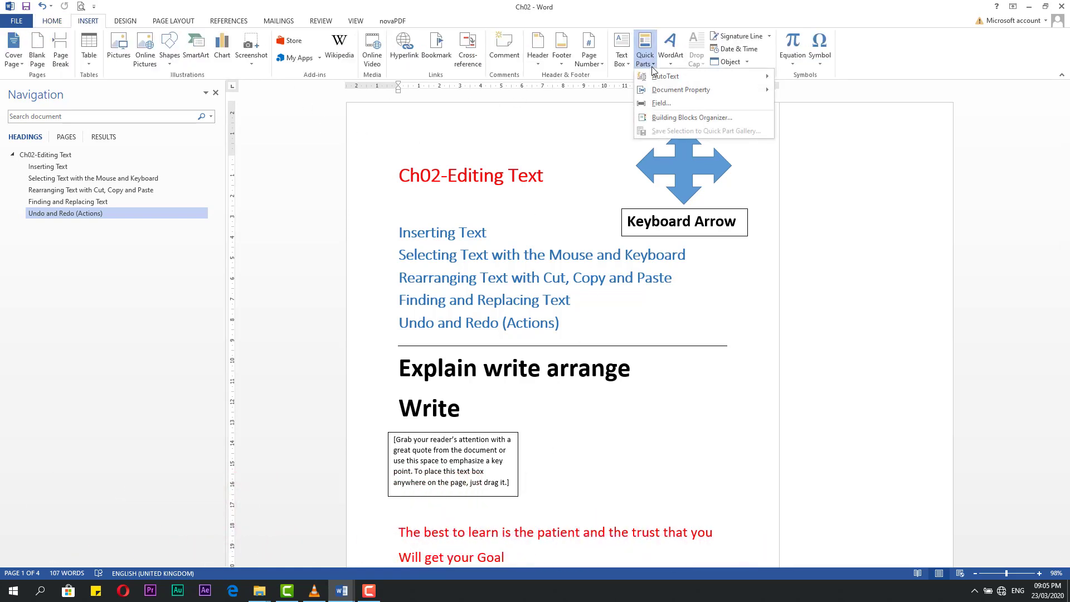
pyautogui.moveTo(658, 81)
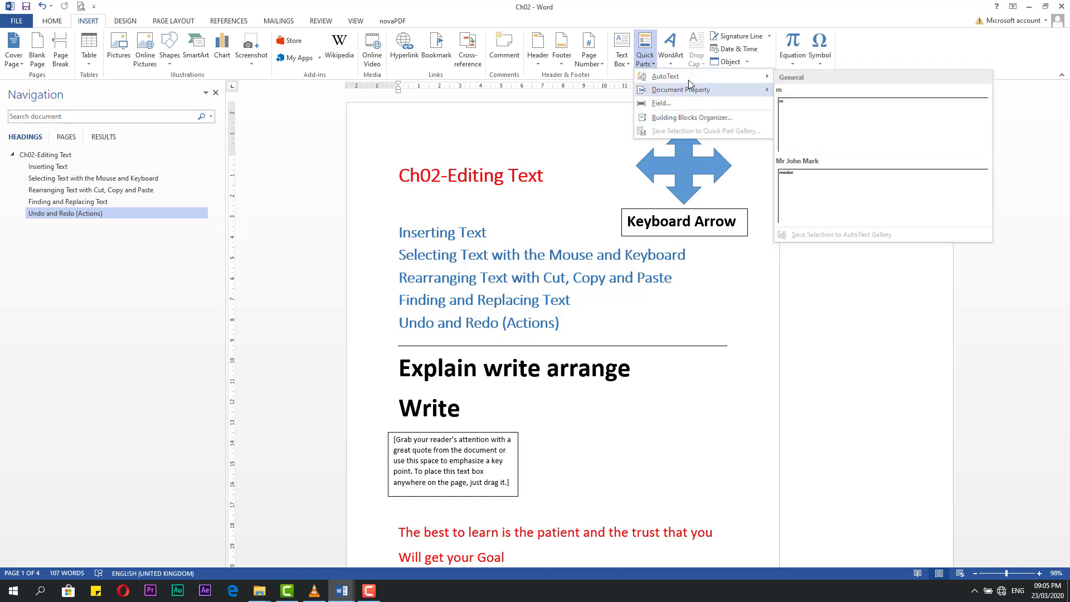
pyautogui.click(672, 65)
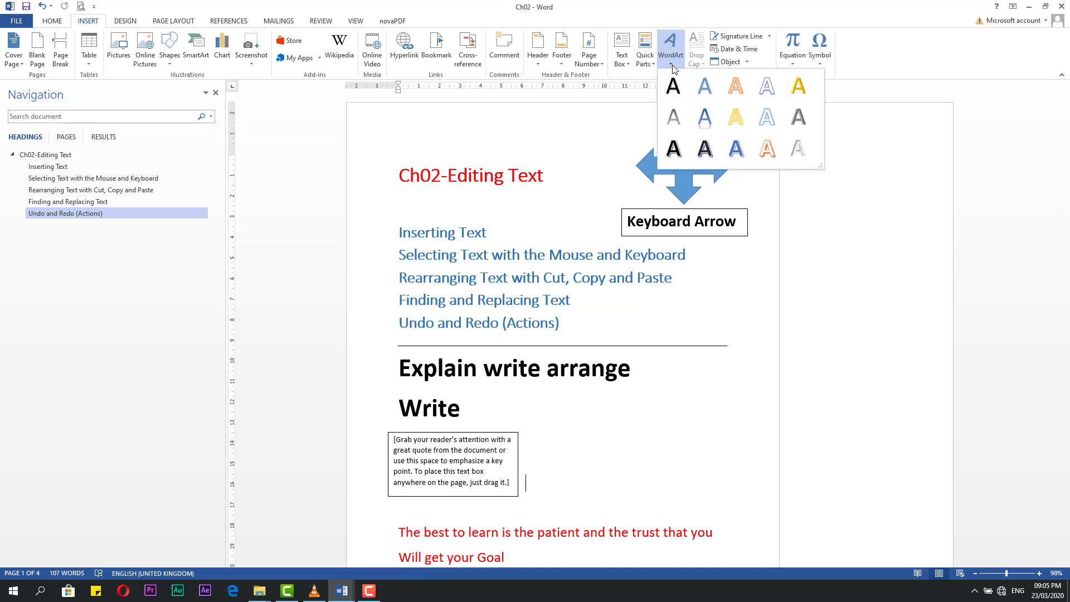
pyautogui.click(707, 150)
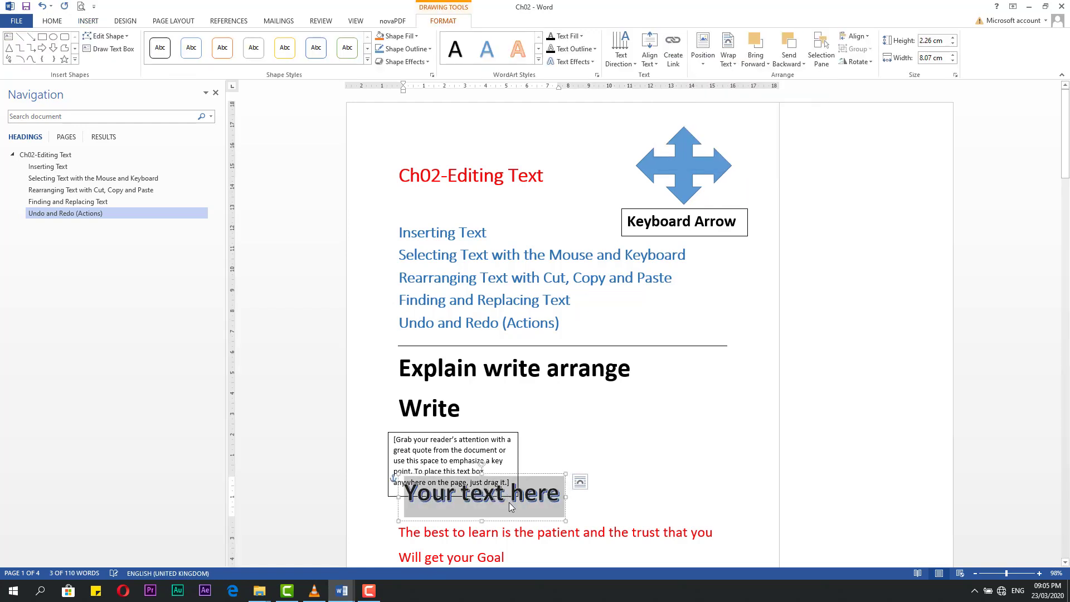
pyautogui.moveTo(507, 521); pyautogui.dragTo(649, 486)
# Replace the WordArt placeholder text "Your text here" with "mmmm"
pyautogui.tripleClick(595, 462)
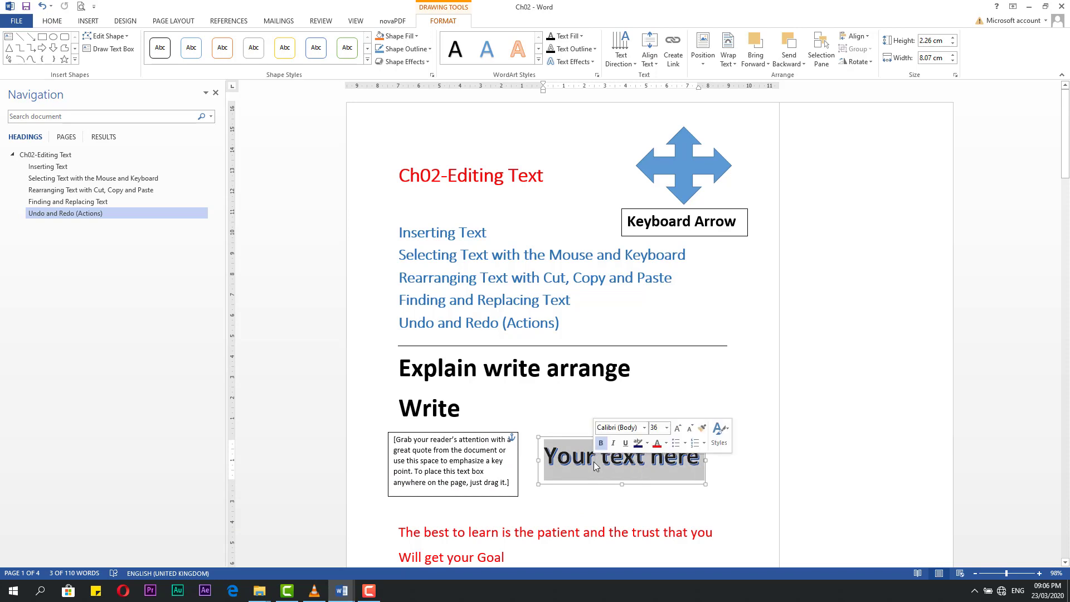
pyautogui.write('mmmmm')
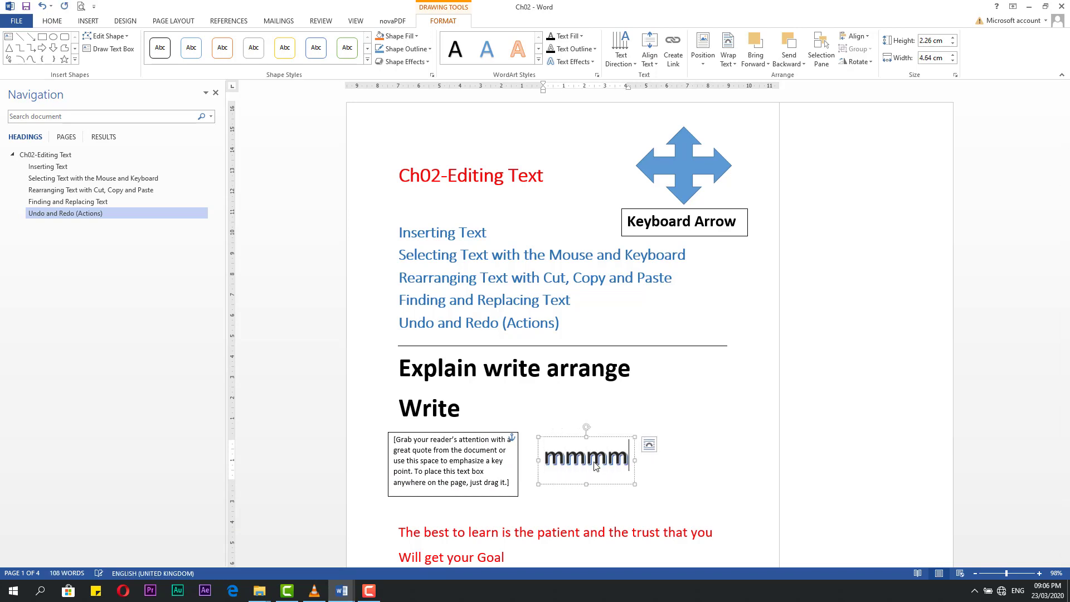
pyautogui.click(657, 470)
pyautogui.click(588, 458)
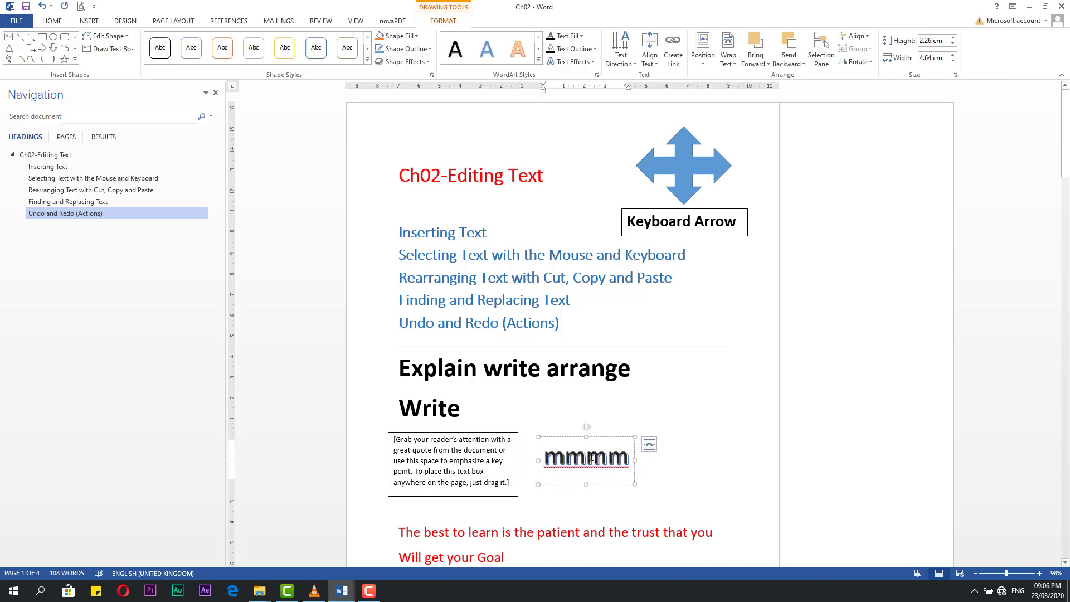
# Apply the solid grey fill style to the "mmmm" WordArt and deselect it
pyautogui.click(368, 61)
pyautogui.click(254, 111)
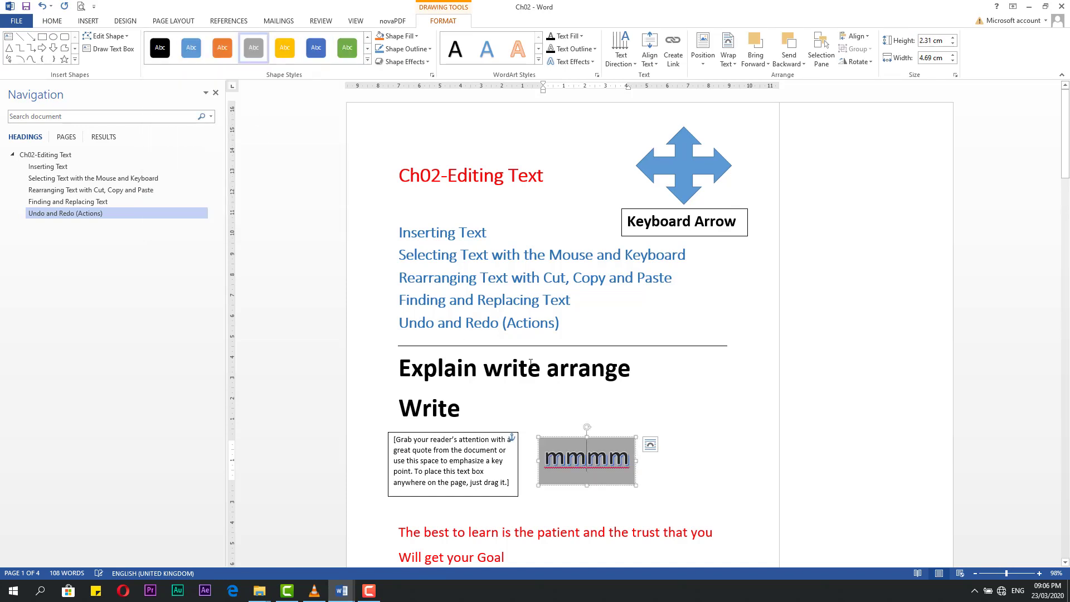
pyautogui.click(558, 415)
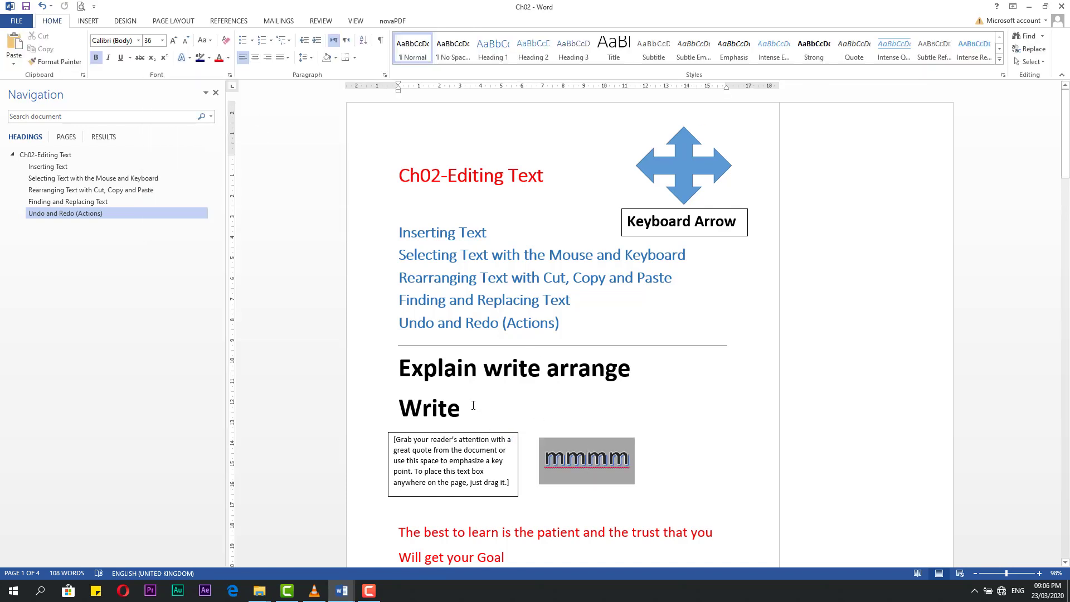
# Examine the drawing format options offered for the "mmmm" WordArt and for the quote text box
pyautogui.click(572, 469)
pyautogui.click(443, 20)
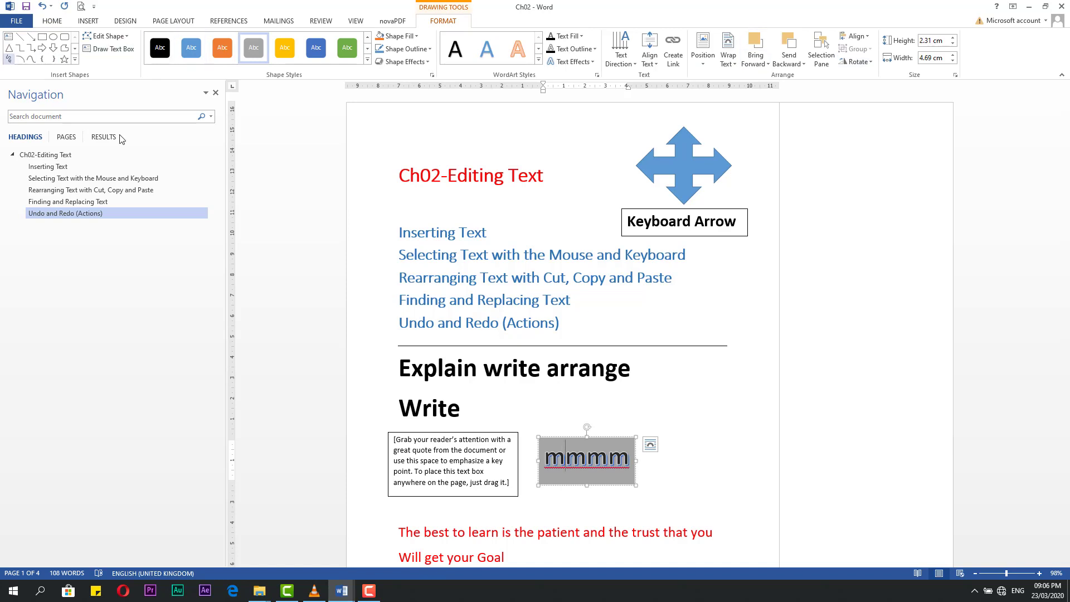
pyautogui.click(457, 461)
pyautogui.click(560, 428)
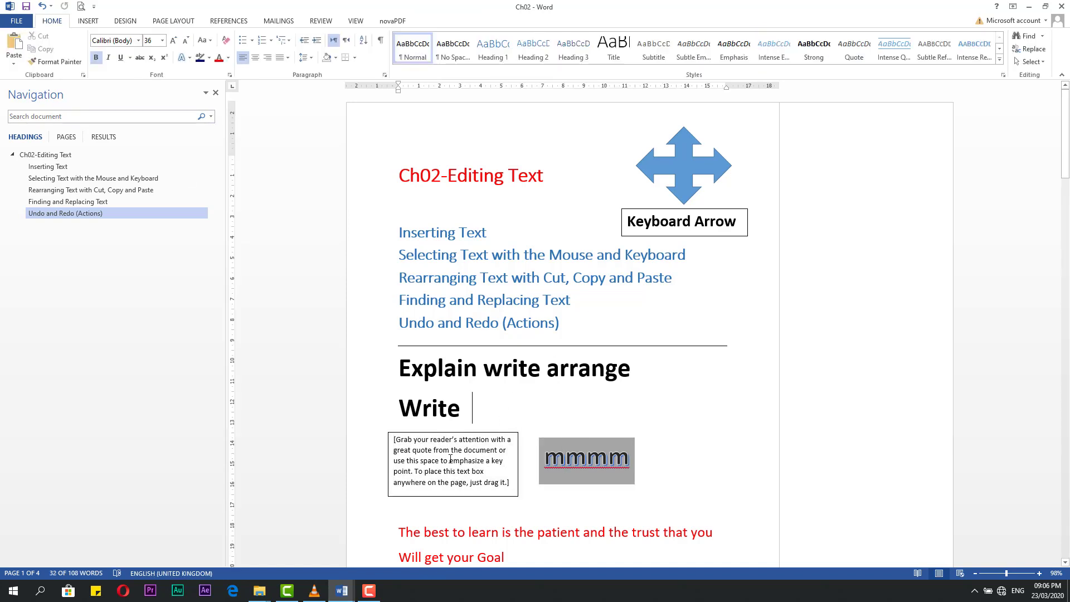
pyautogui.click(451, 459)
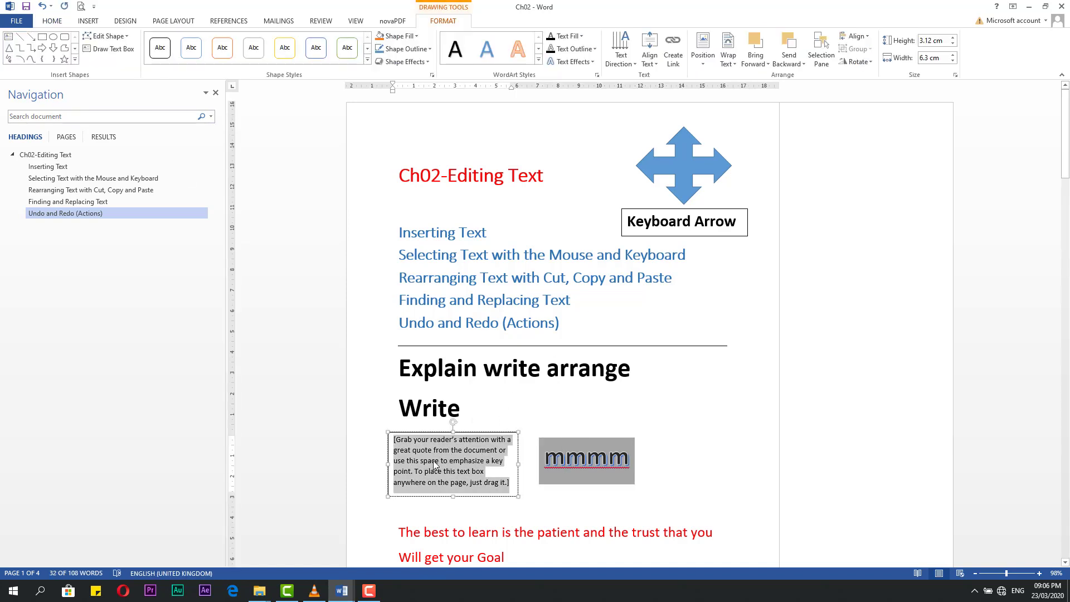
pyautogui.click(88, 20)
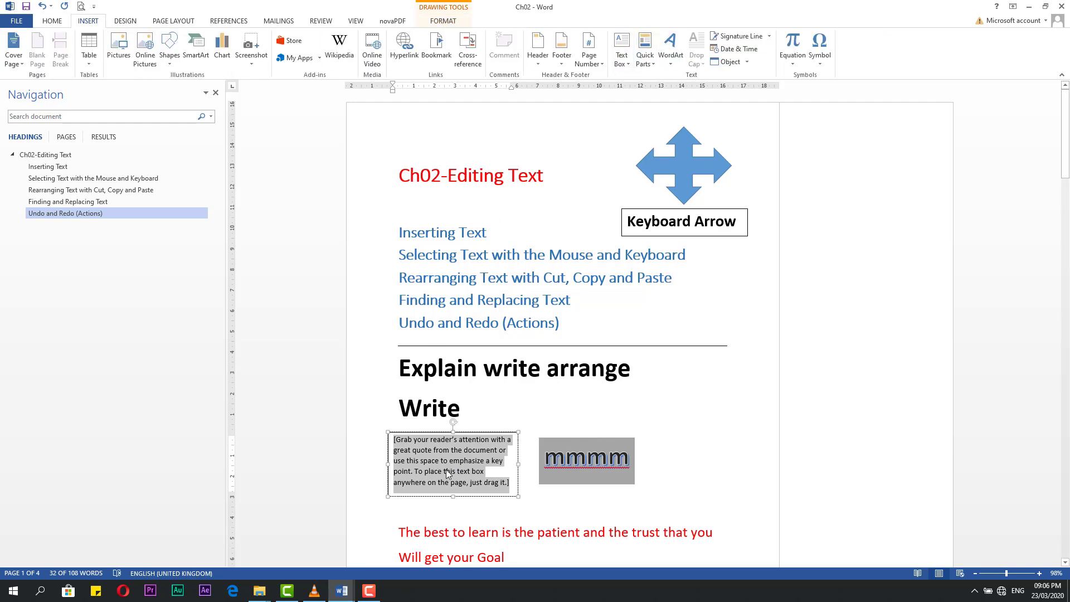
pyautogui.click(441, 23)
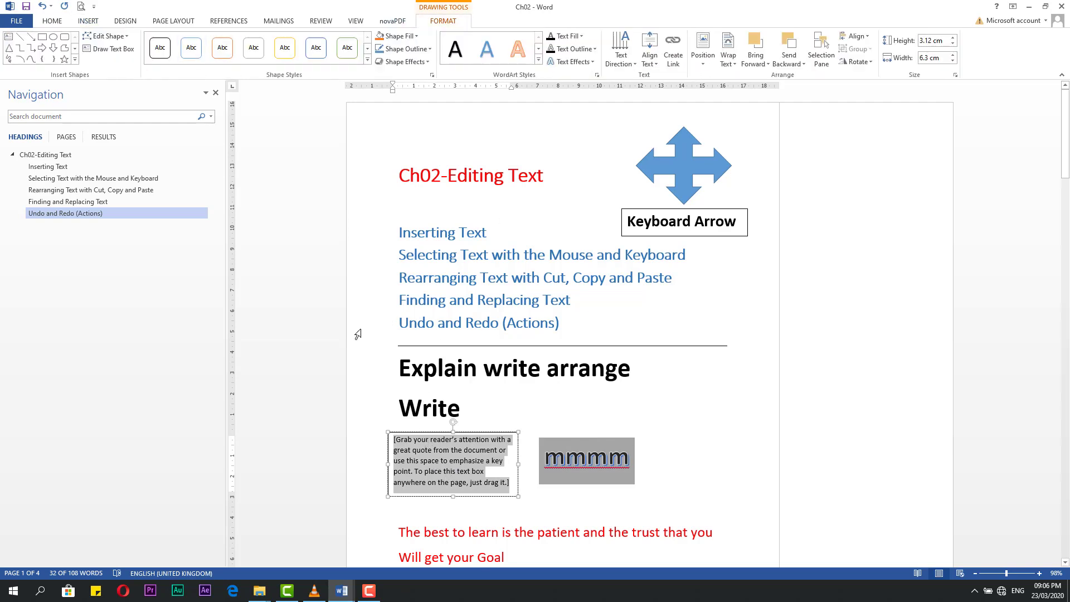
pyautogui.click(438, 322)
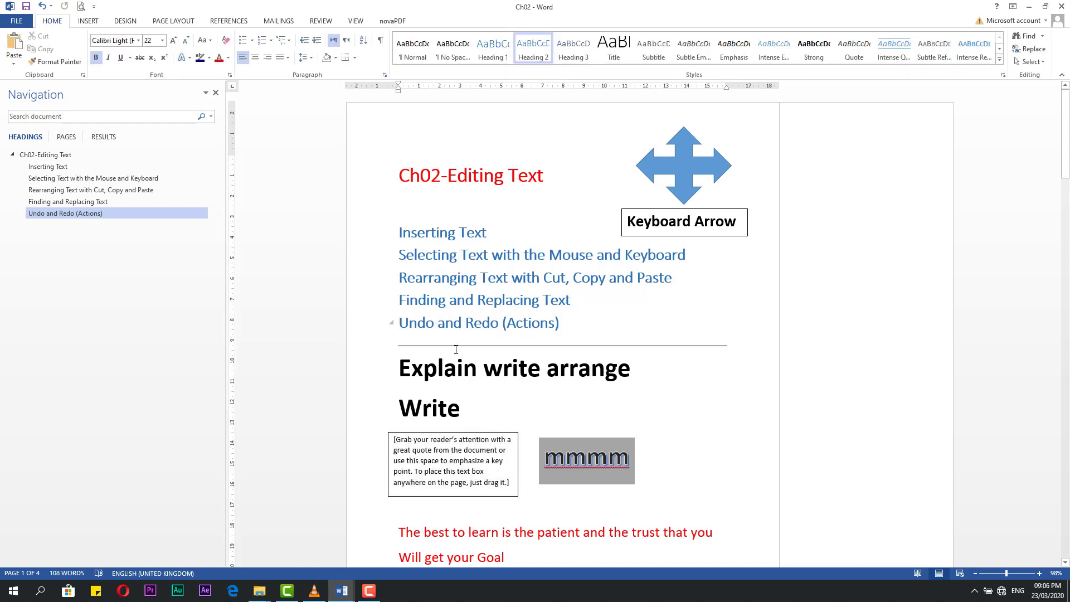
pyautogui.click(550, 412)
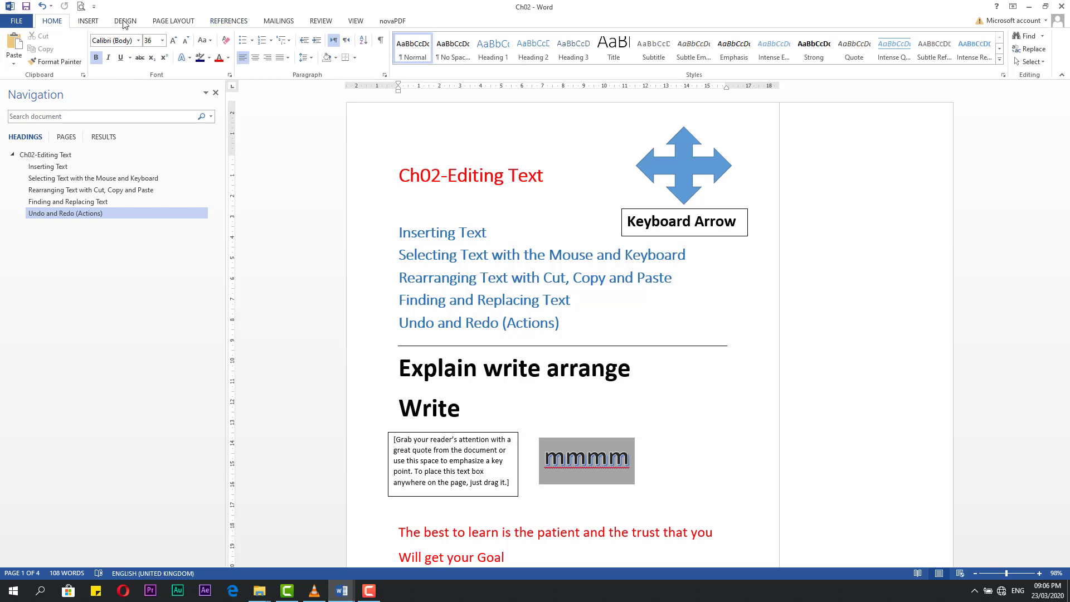
# Try a Dropped drop cap on the first letter of the "Inserting Text" line and undo it
pyautogui.click(87, 23)
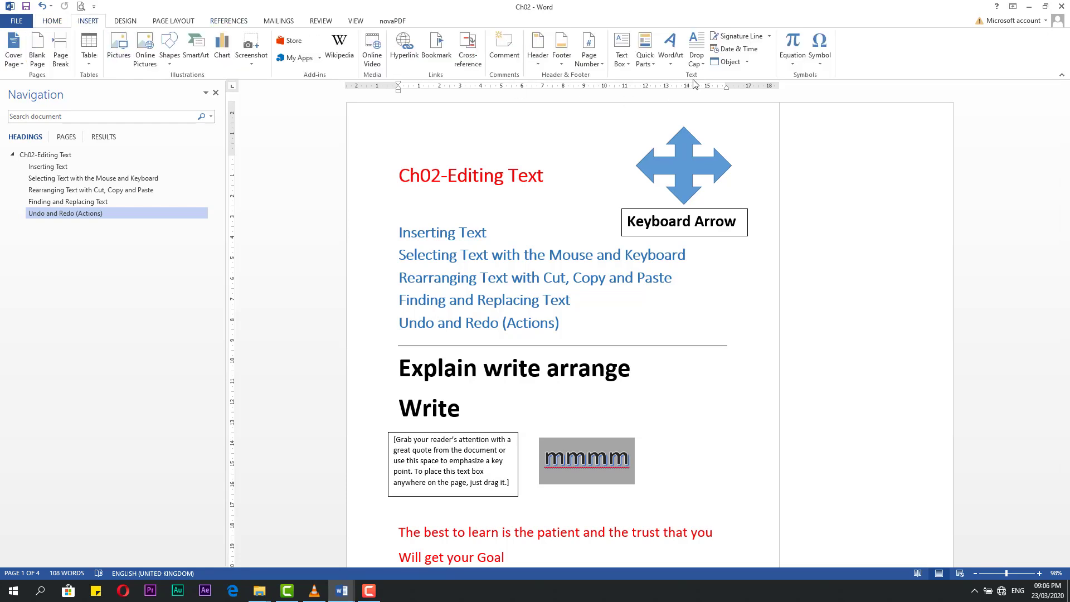
pyautogui.click(491, 212)
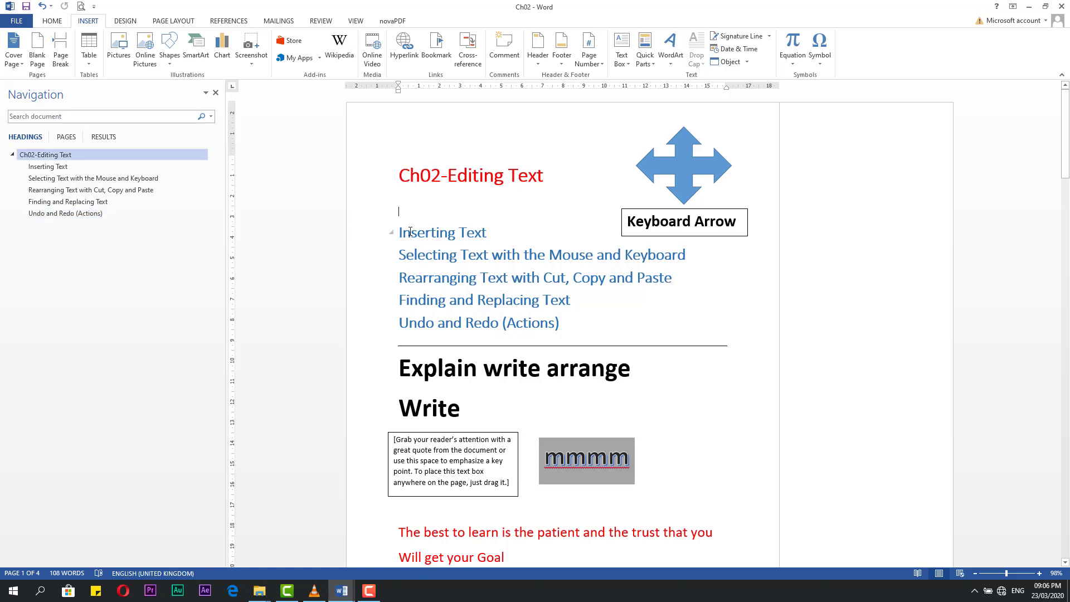
pyautogui.click(402, 232)
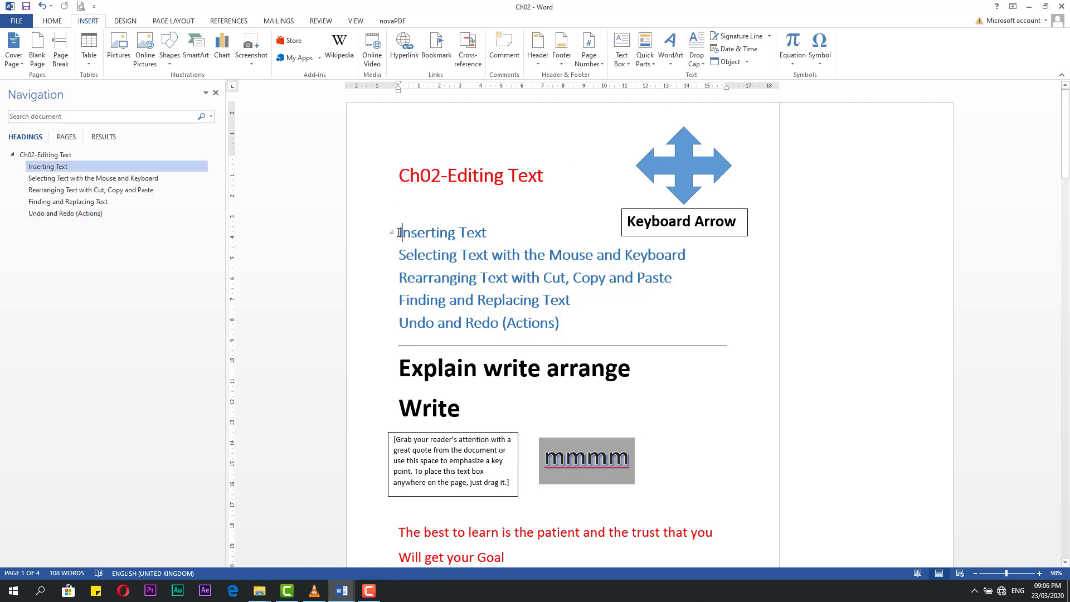
pyautogui.click(697, 56)
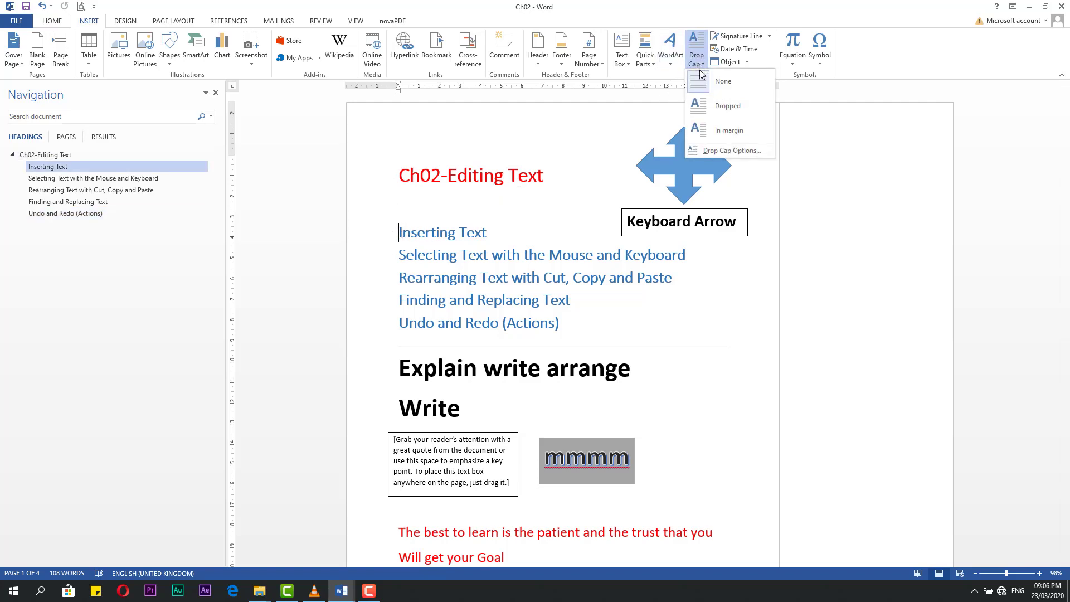
pyautogui.click(704, 111)
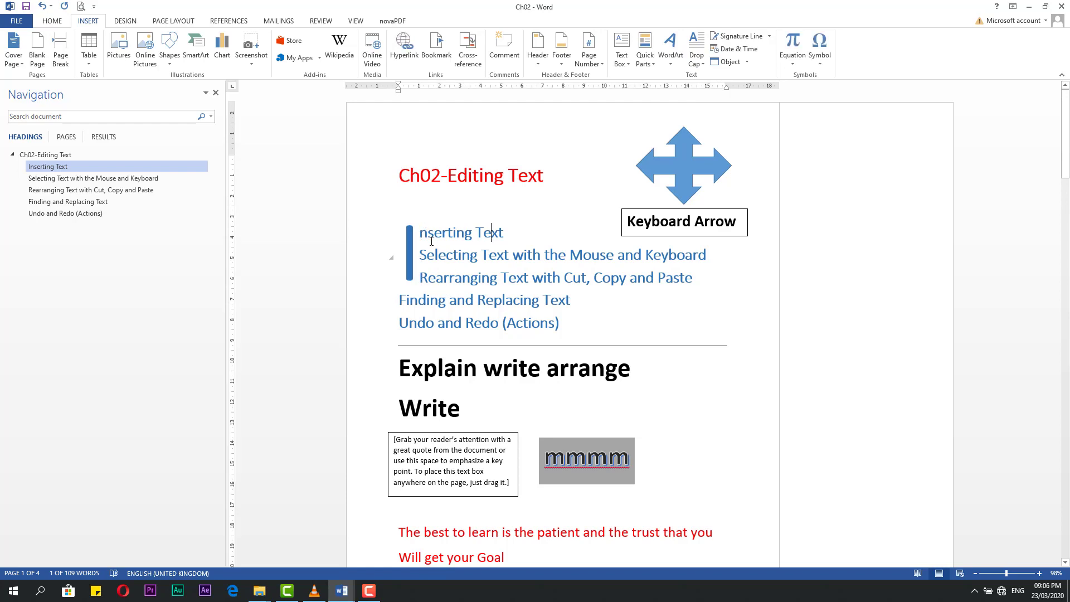
pyautogui.click(514, 235)
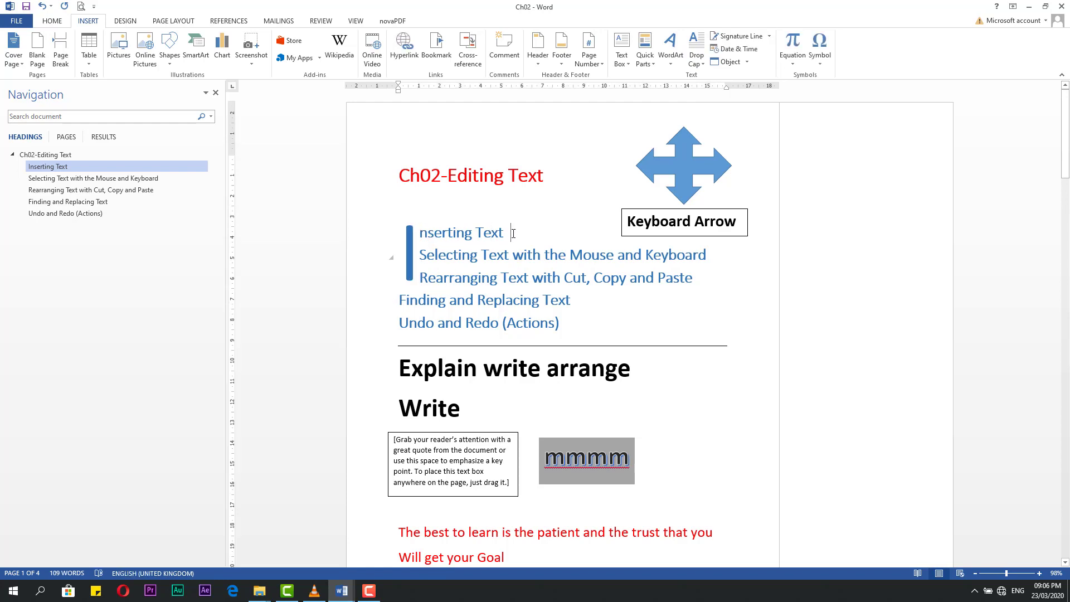
pyautogui.hotkey('ctrl', 'z')
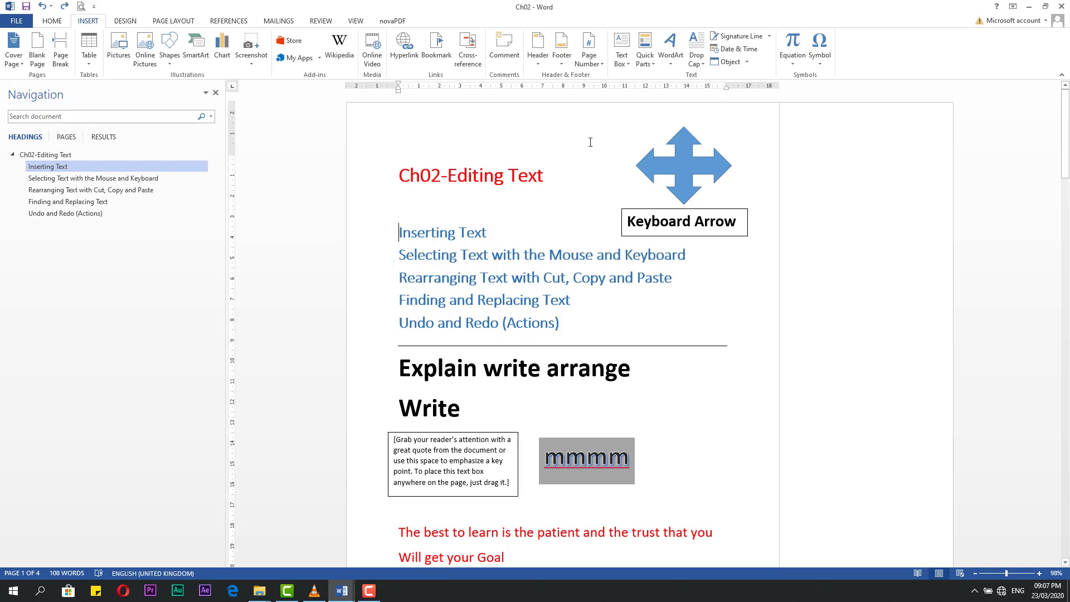
# Open the Add Signature Services page from the signature line options
pyautogui.click(764, 37)
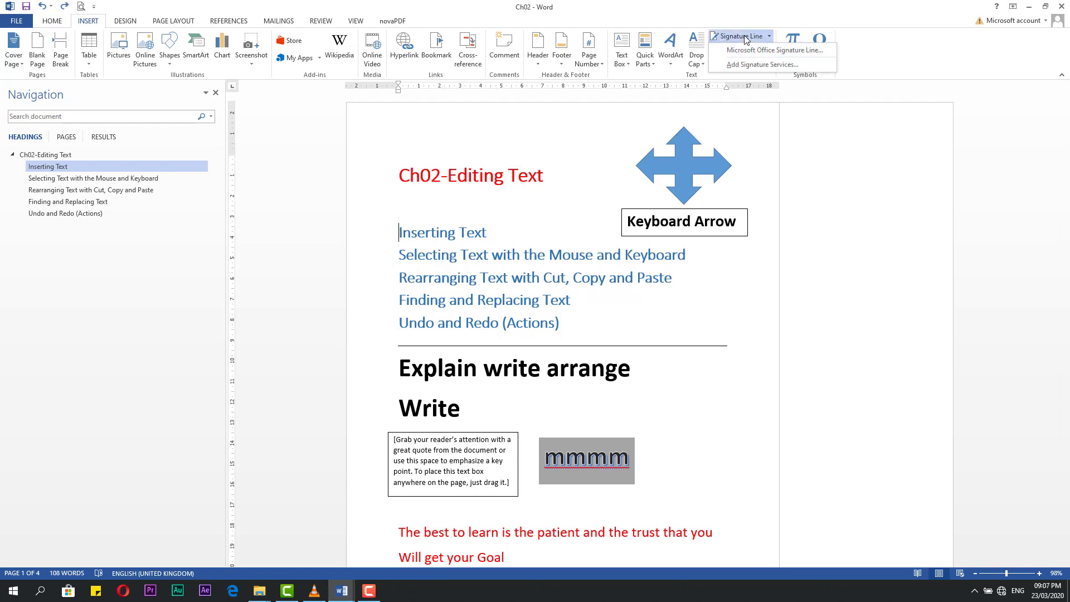
pyautogui.click(745, 63)
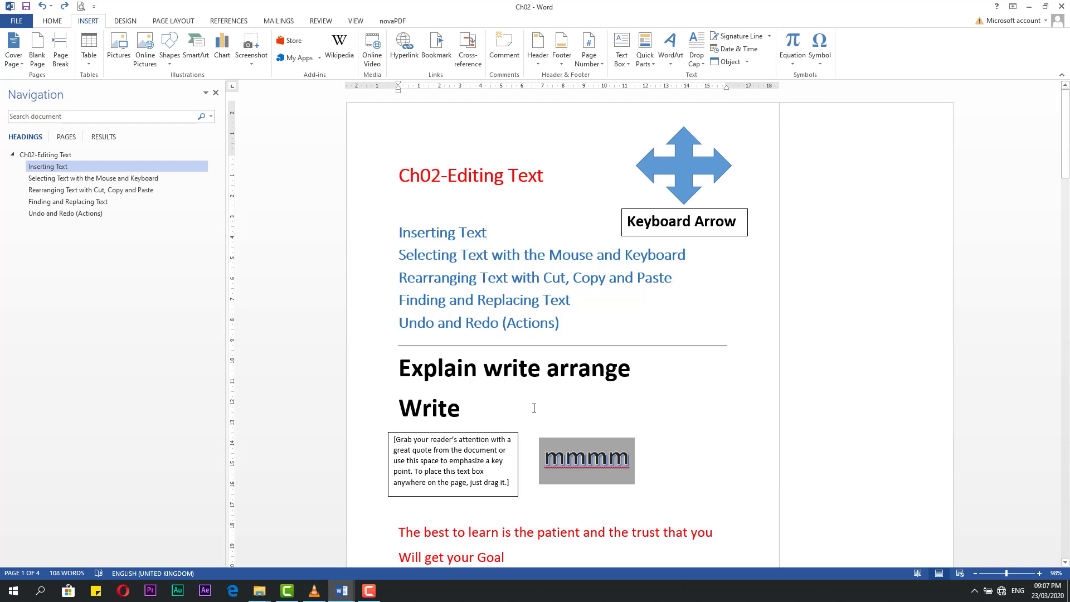
# Add a line below "Write" and insert the current date there in the 23/03/2020 format
pyautogui.click(503, 408)
pyautogui.press('Return')
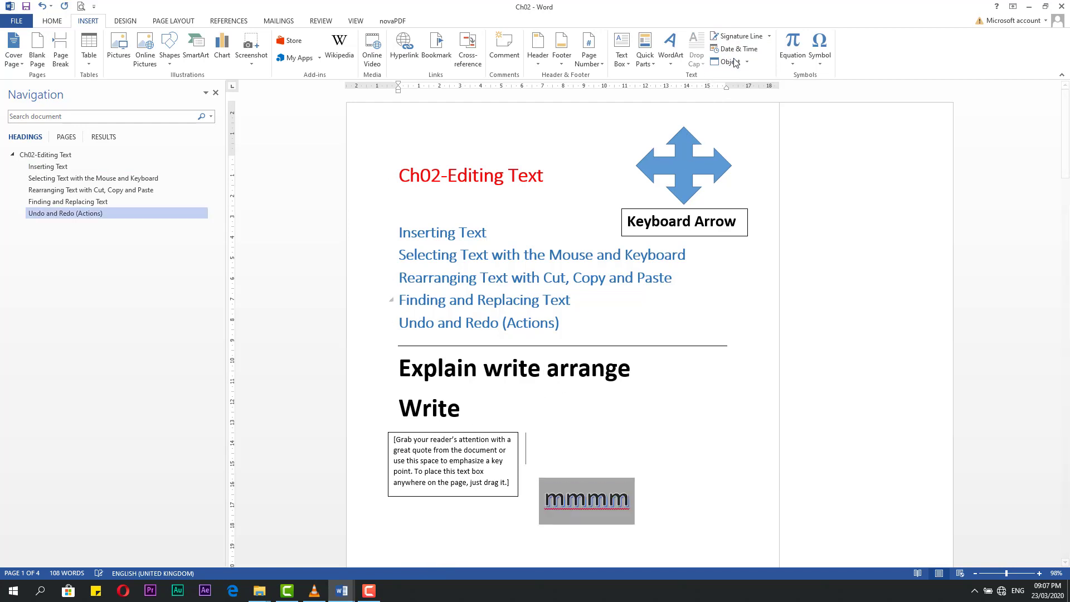
pyautogui.click(735, 48)
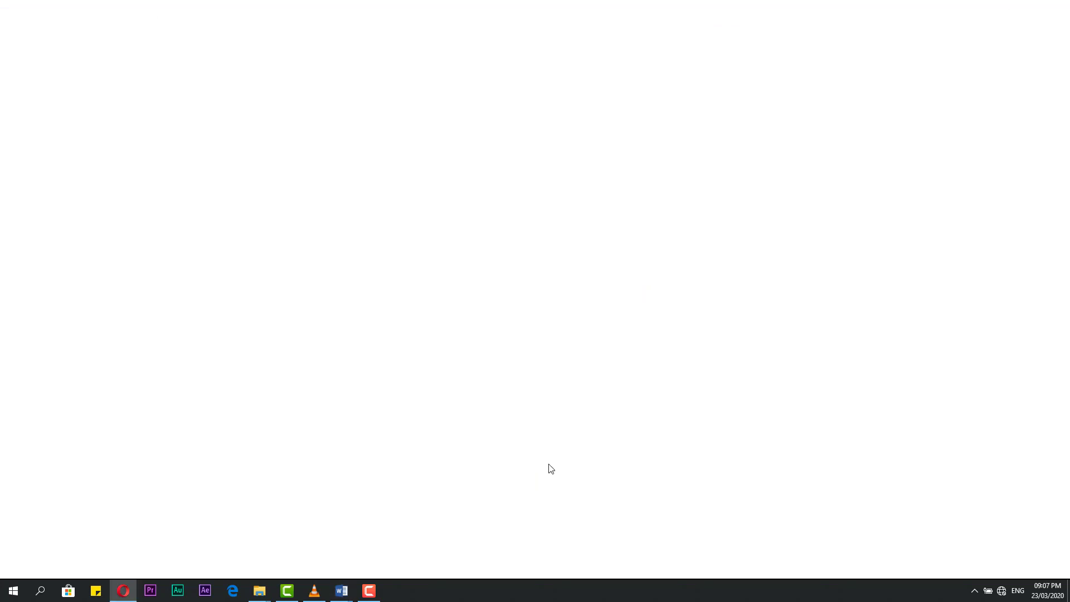
pyautogui.click(370, 591)
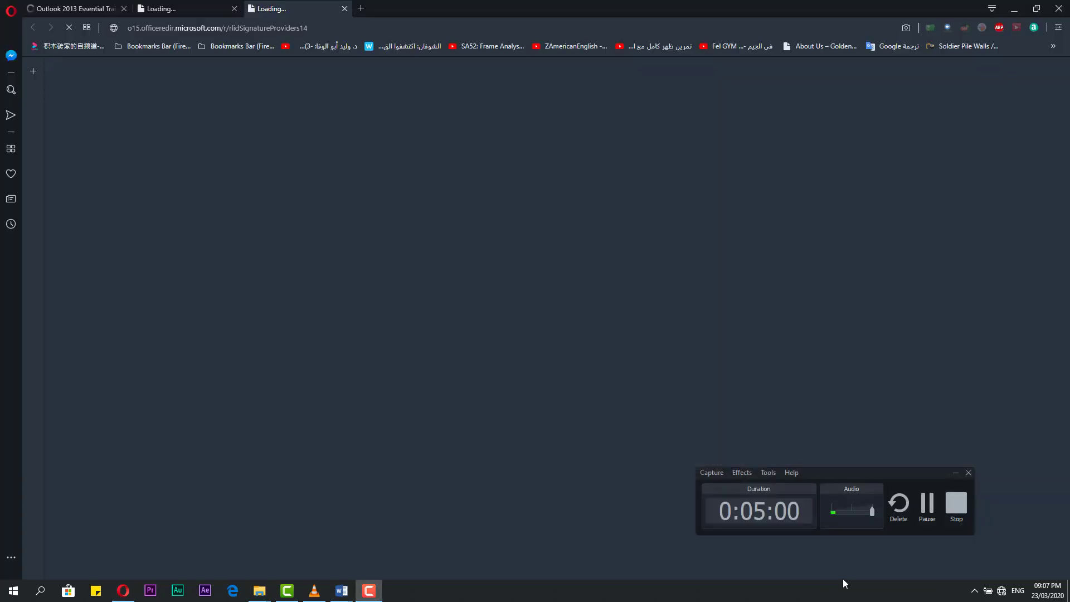
pyautogui.click(925, 508)
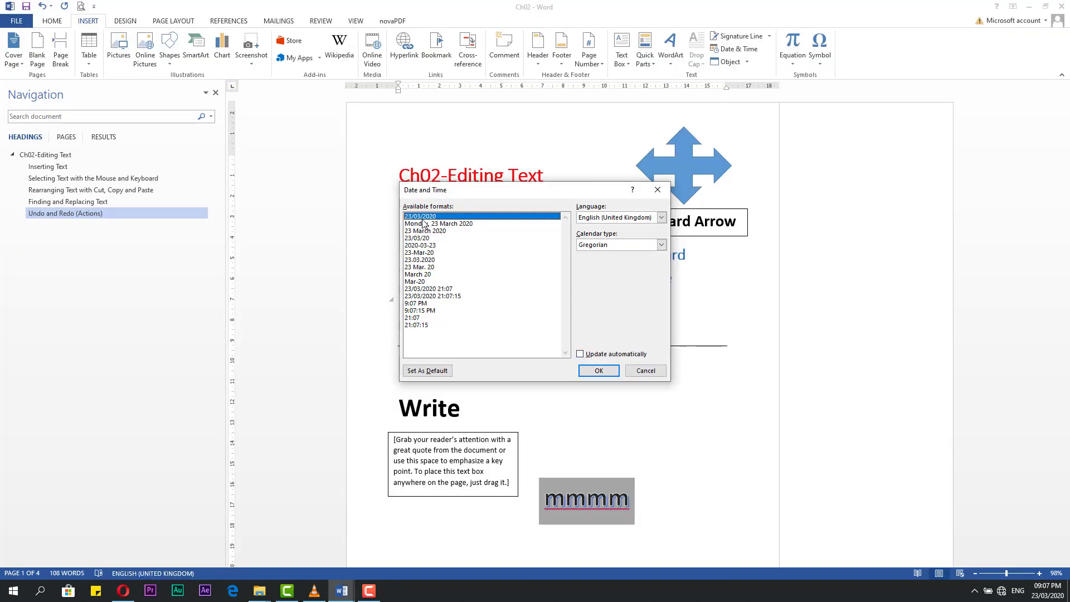
pyautogui.click(598, 371)
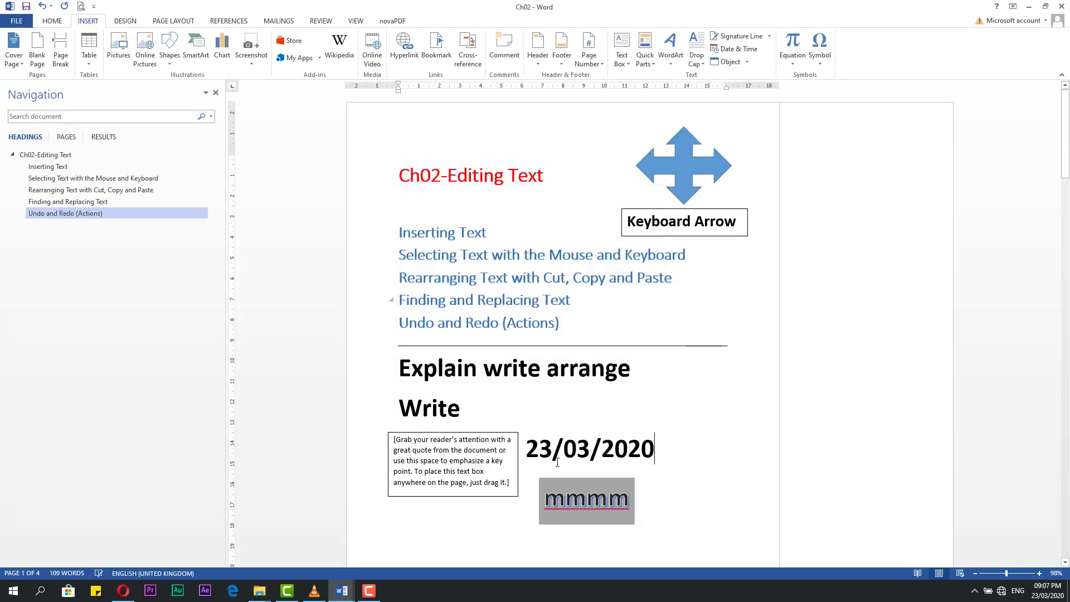
# Undo the inserted date, the added lines, the WordArt and the text box below "Write"
pyautogui.hotkey('ctrl', 'z')
pyautogui.hotkey('ctrl', 'z')
pyautogui.hotkey('ctrl', 'z')
pyautogui.hotkey('ctrl', 'z')
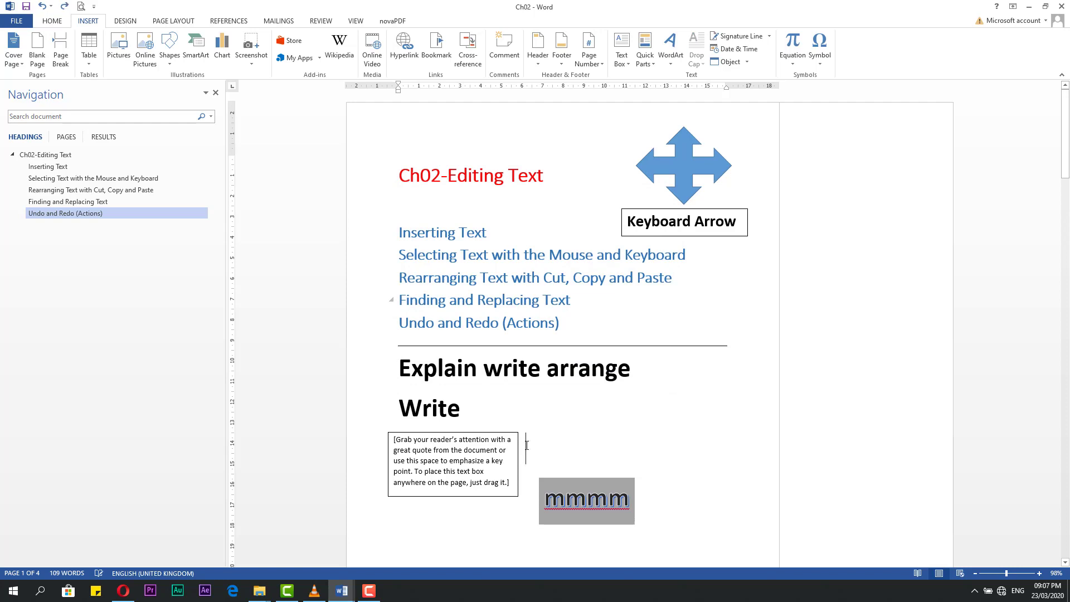
pyautogui.hotkey('ctrl', 'z')
pyautogui.hotkey('ctrl', 'z')
pyautogui.hotkey('ctrl', 'z')
pyautogui.hotkey('ctrl', 'z')
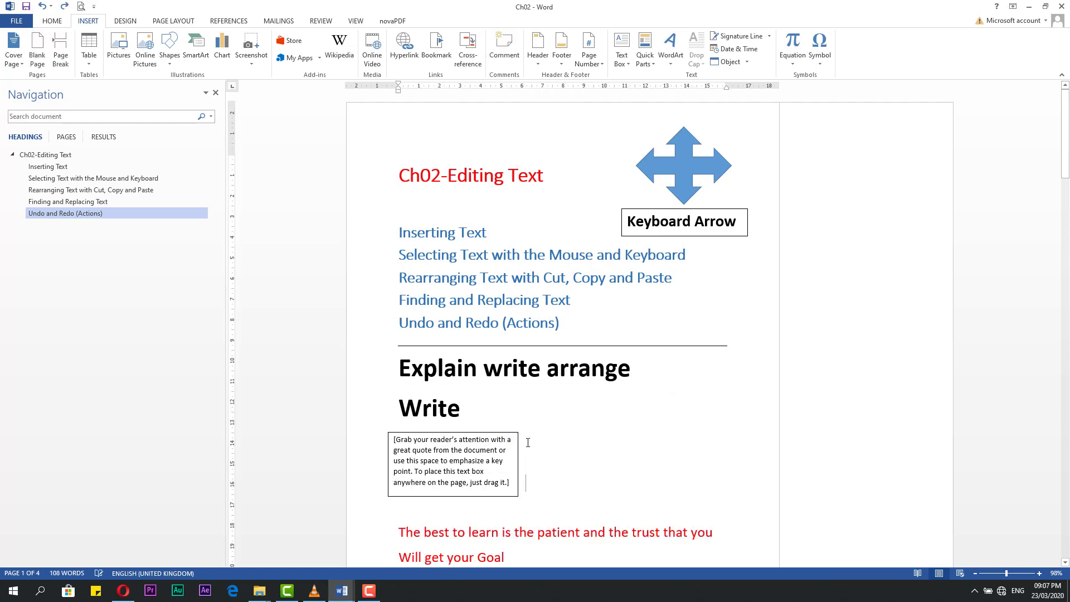
pyautogui.hotkey('ctrl', 'z')
pyautogui.hotkey('ctrl', 'z')
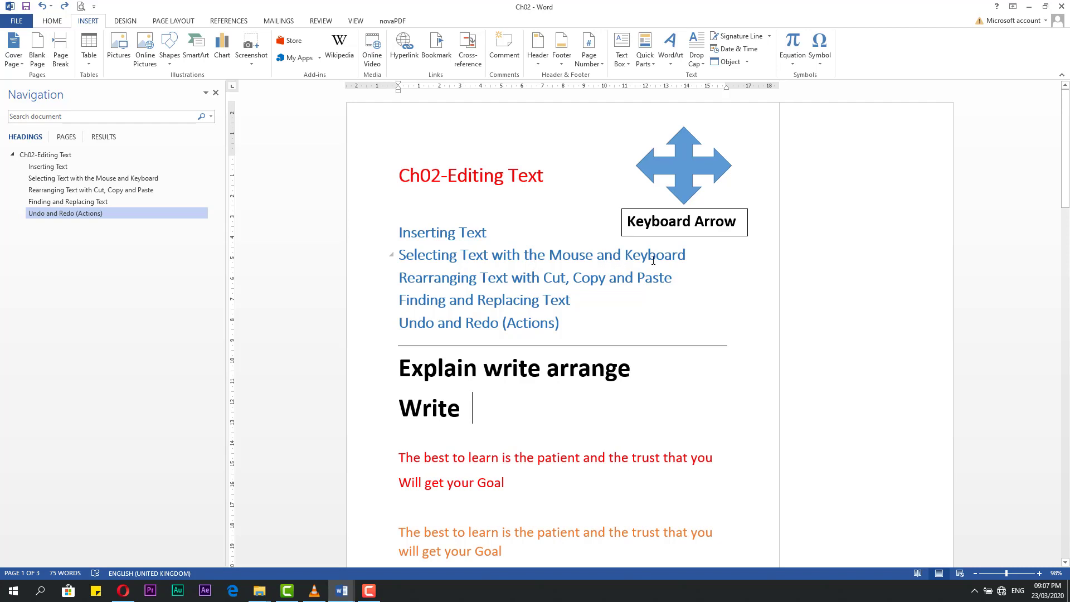
# Delete the word "Explain" from the large bold line and undo the deletion
pyautogui.click(401, 372)
pyautogui.moveTo(399, 372)
pyautogui.mouseDown()
pyautogui.moveTo(474, 375)
pyautogui.moveTo(398, 377)
pyautogui.mouseUp()
pyautogui.moveTo(398, 378); pyautogui.dragTo(478, 374)
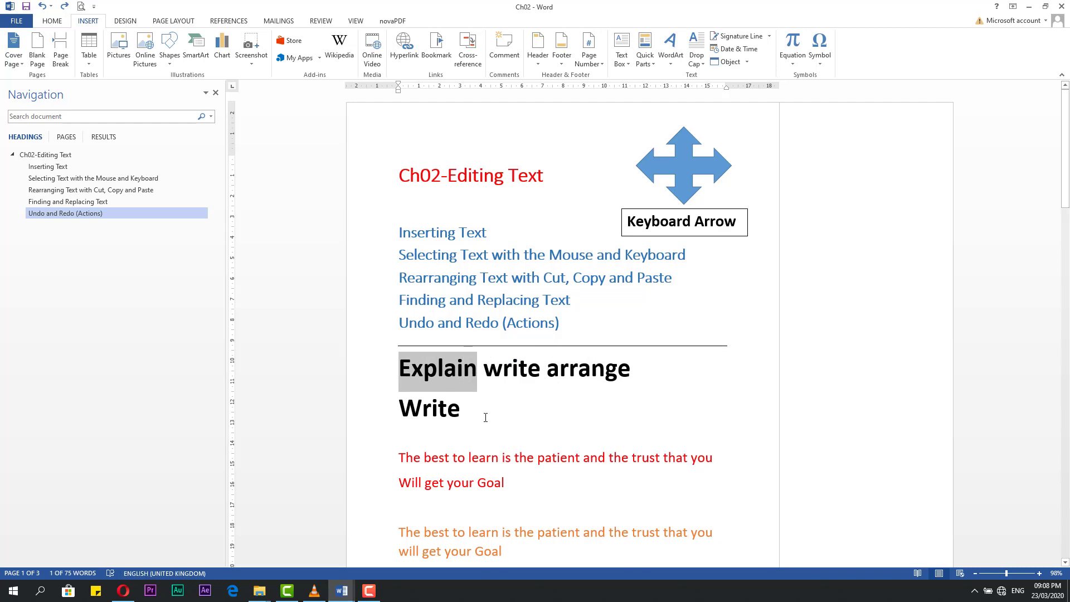
pyautogui.press('Delete')
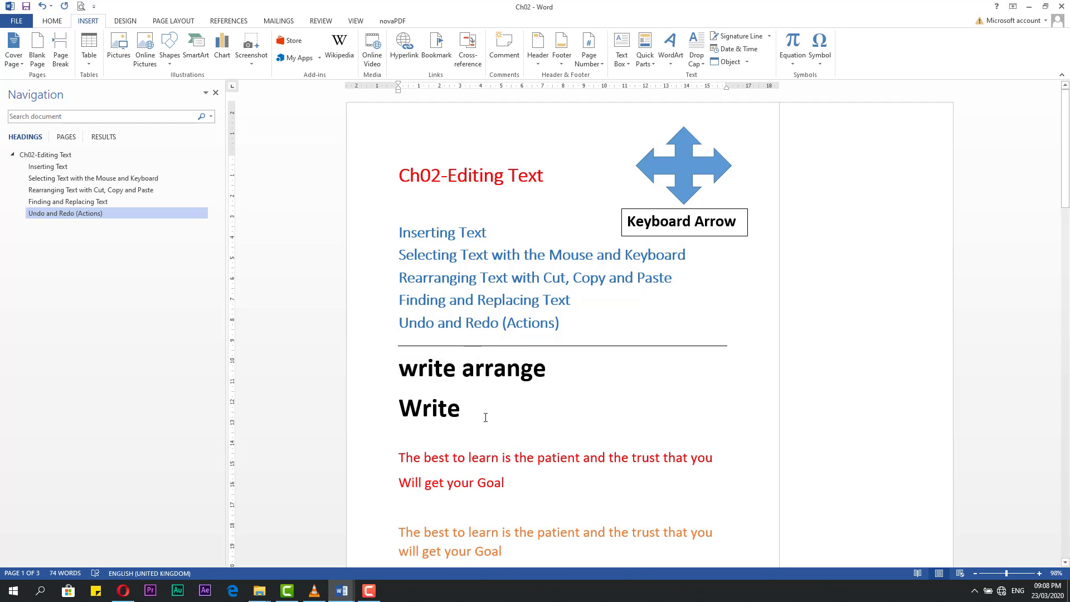
pyautogui.hotkey('ctrl', 'z')
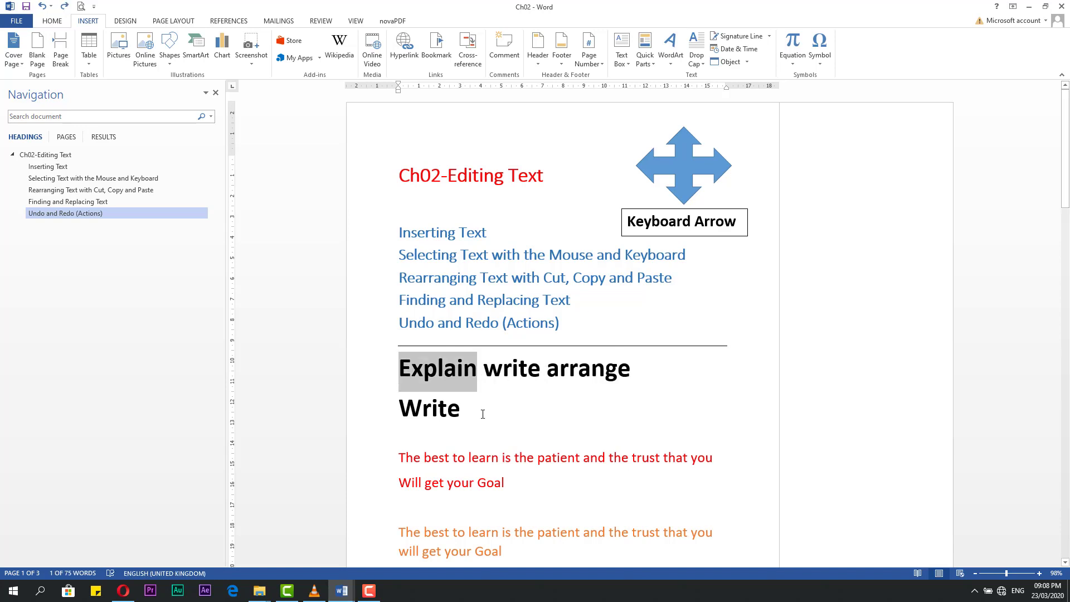
# Replace the selected word "Explain" with "retype"
pyautogui.write('write')
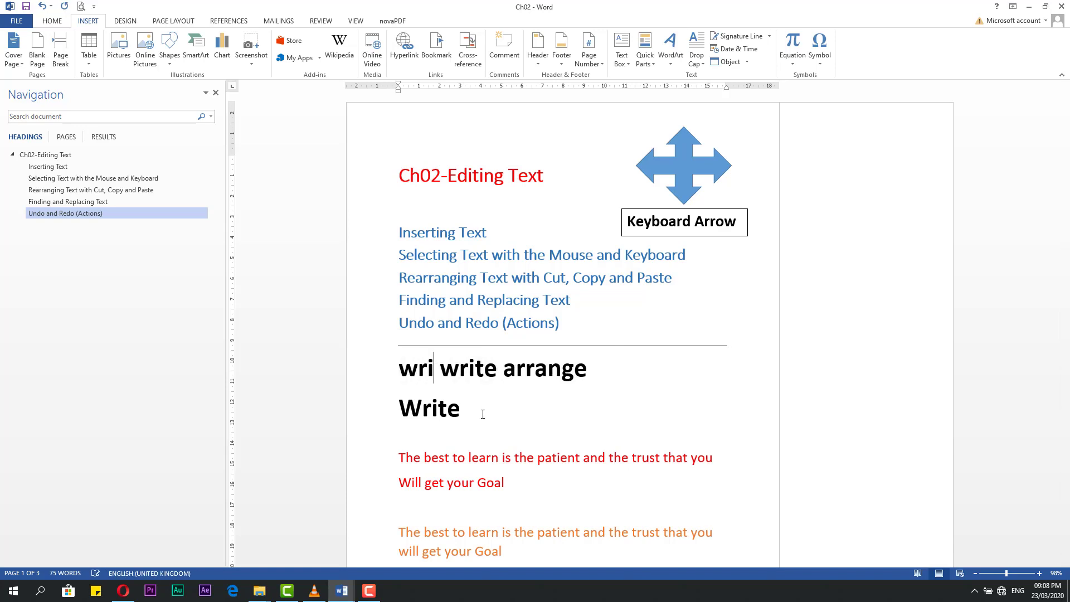
pyautogui.press('BackSpace')
pyautogui.press('BackSpace')
pyautogui.press('BackSpace')
pyautogui.press('BackSpace')
pyautogui.press('BackSpace')
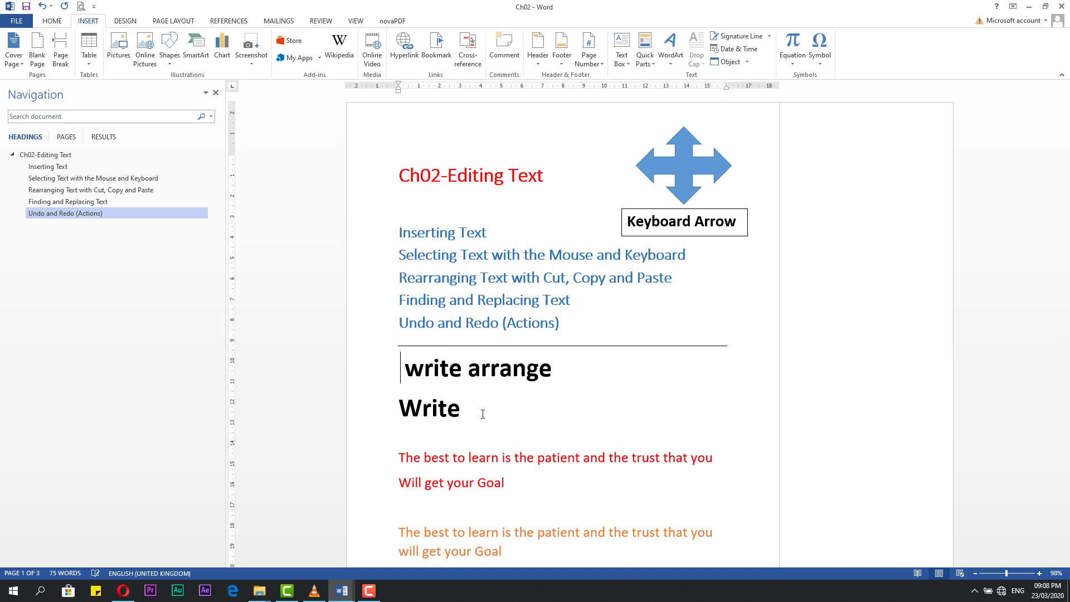
pyautogui.write('retype')
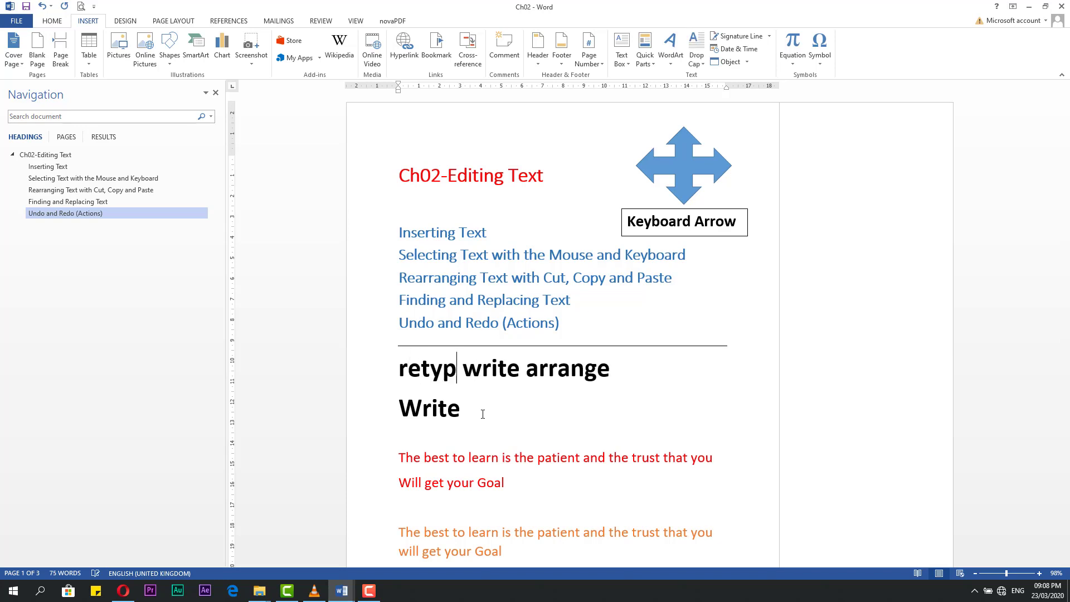
# Correct "retype" to the suggested capitalised form "Retype"
pyautogui.doubleClick(431, 371)
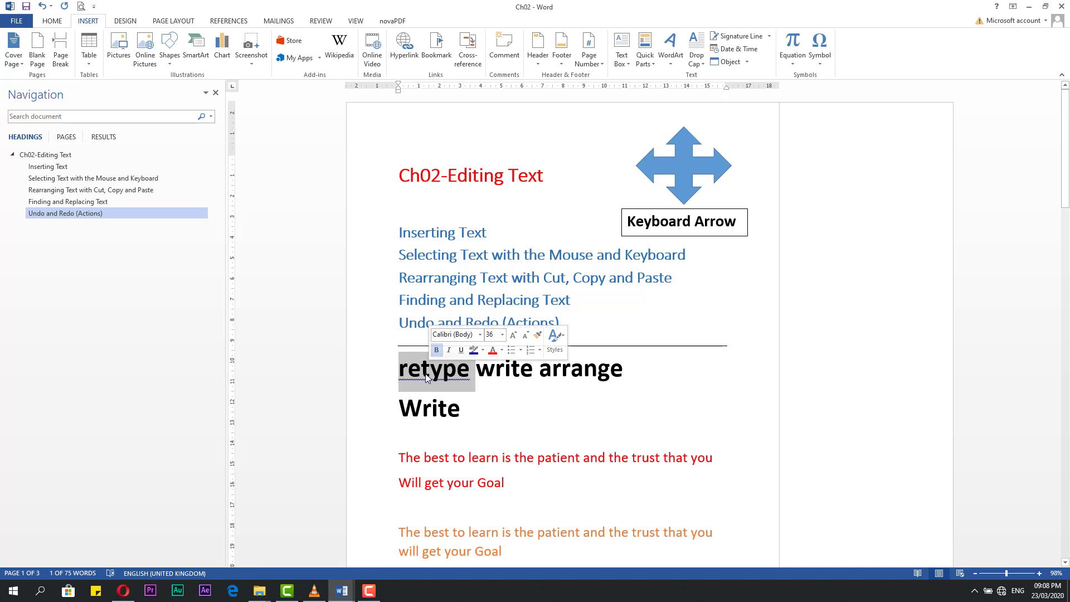
pyautogui.rightClick(427, 378)
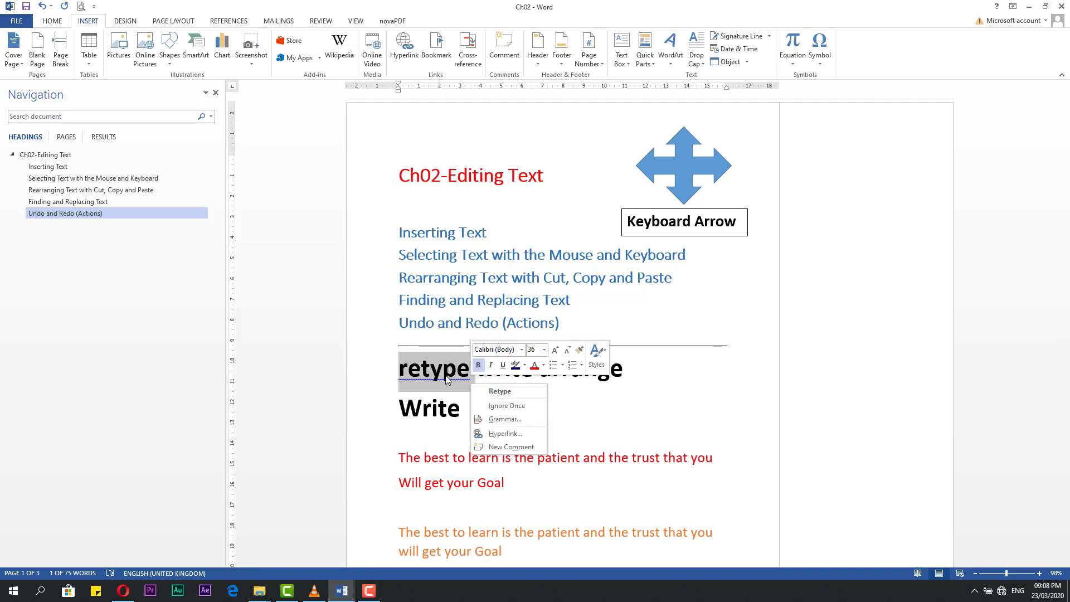
pyautogui.click(500, 391)
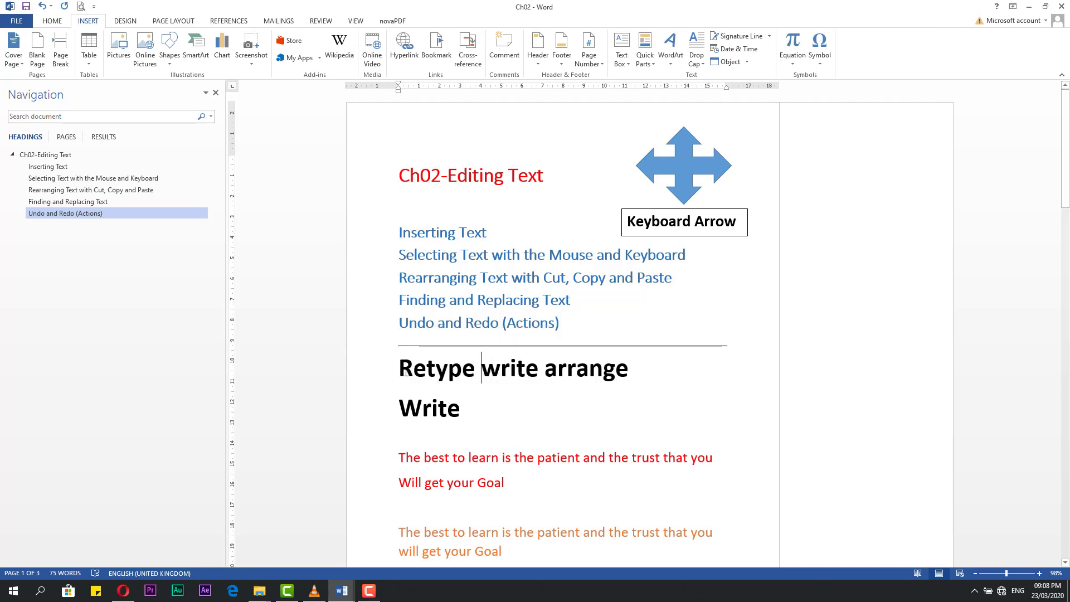
# Select the word "Retype" with its trailing space in the large bold line, and clear the selection
pyautogui.moveTo(399, 372); pyautogui.dragTo(497, 382)
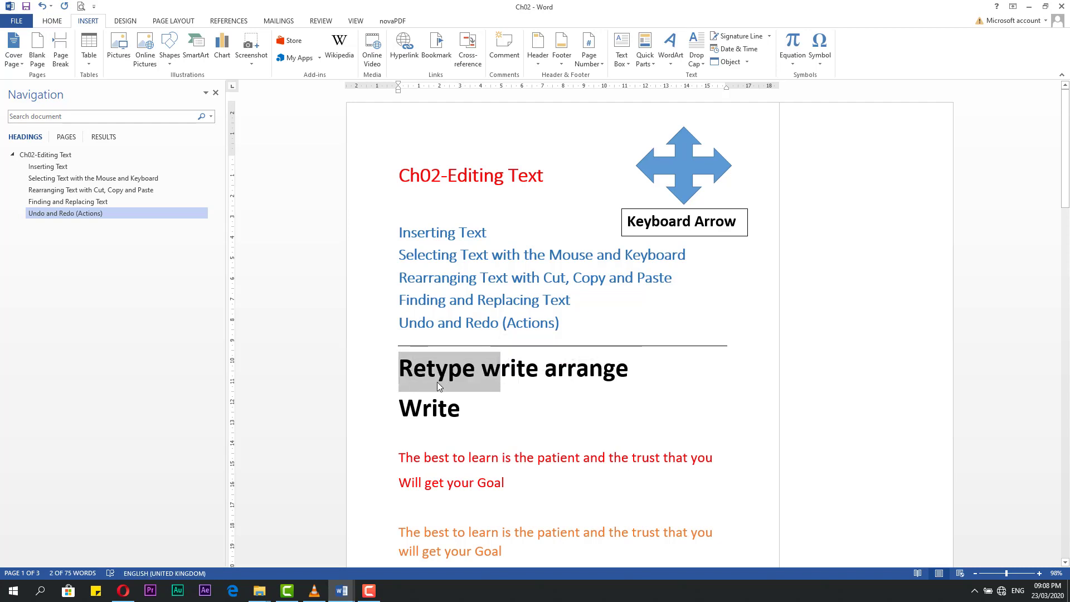
pyautogui.moveTo(400, 373); pyautogui.dragTo(483, 381)
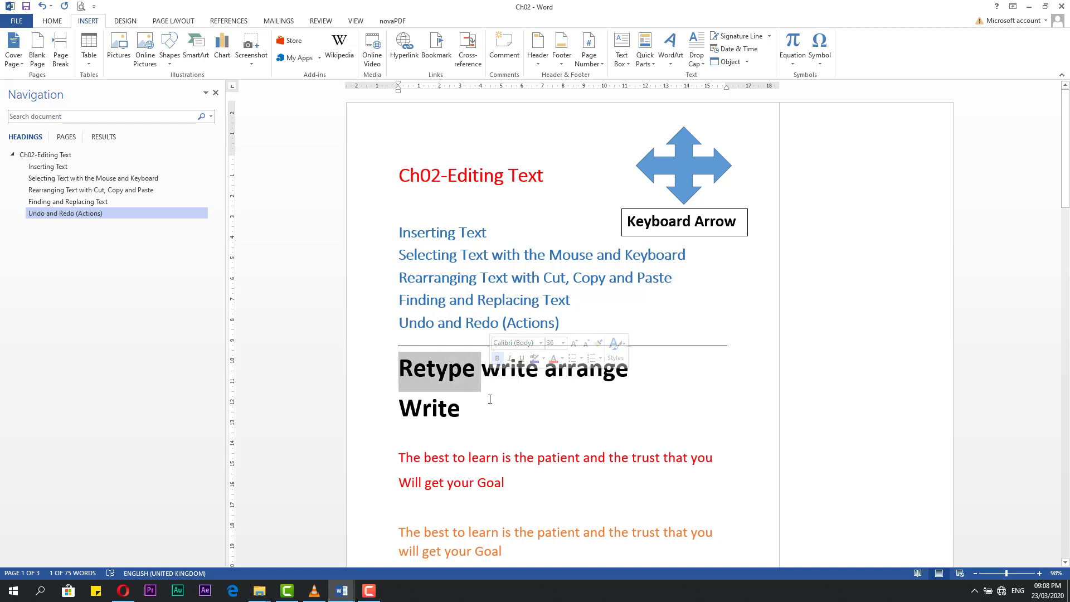
pyautogui.click(488, 400)
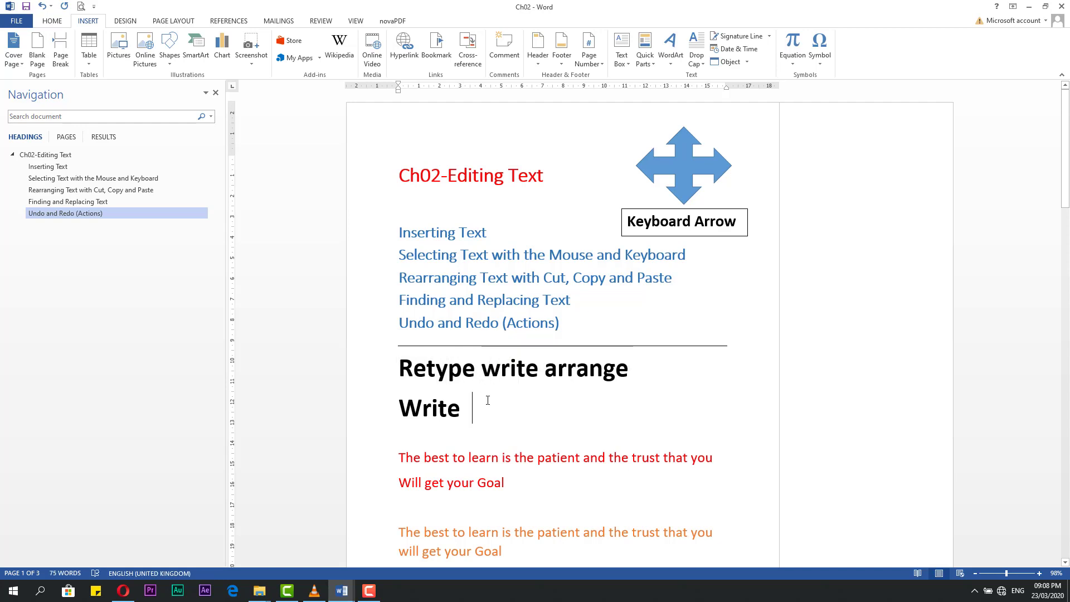
# Select the words "Retype", "write" and "arrange" one at a time, and clear the selection
pyautogui.click(430, 381)
pyautogui.doubleClick(427, 372)
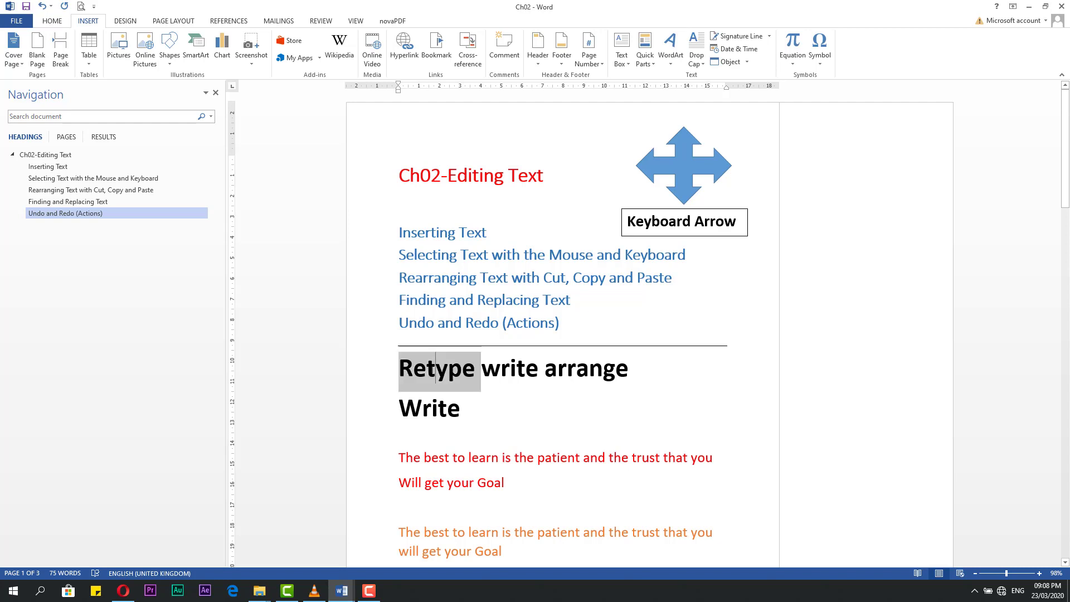
pyautogui.doubleClick(507, 373)
pyautogui.doubleClick(581, 378)
pyautogui.click(516, 407)
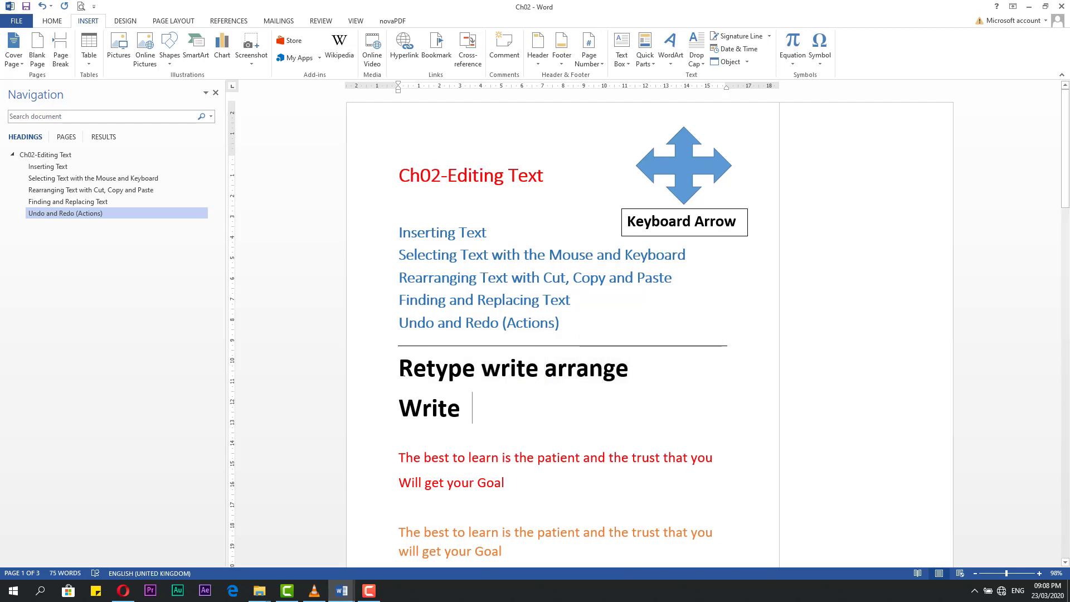
# Select the whole line "Retype write arrange" two times, clearing the selection each time
pyautogui.moveTo(399, 371); pyautogui.dragTo(645, 373)
pyautogui.click(583, 388)
pyautogui.click(633, 372)
pyautogui.tripleClick(630, 374)
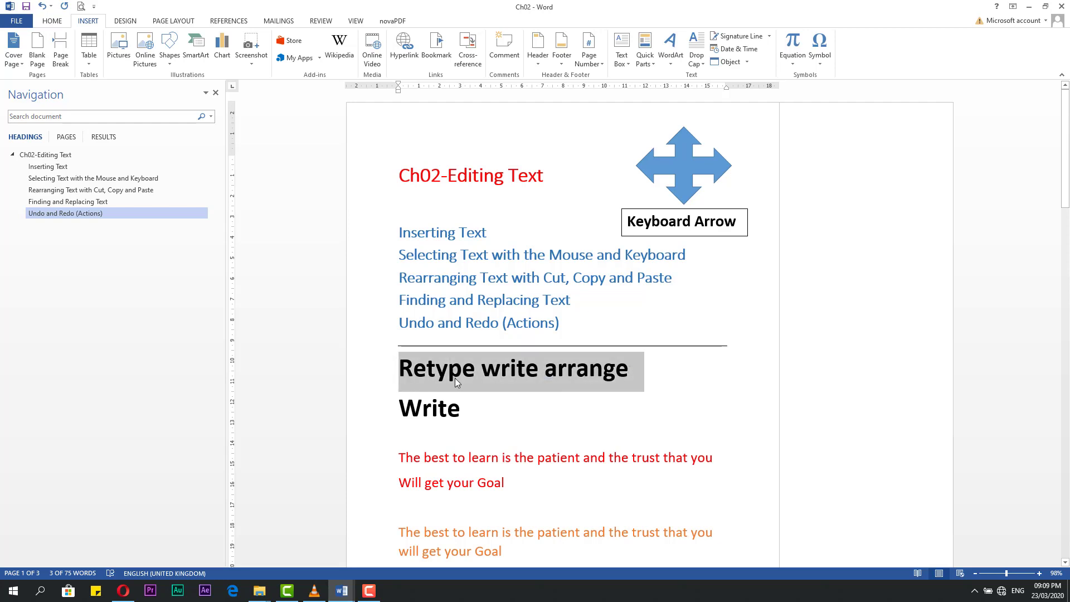
pyautogui.click(502, 407)
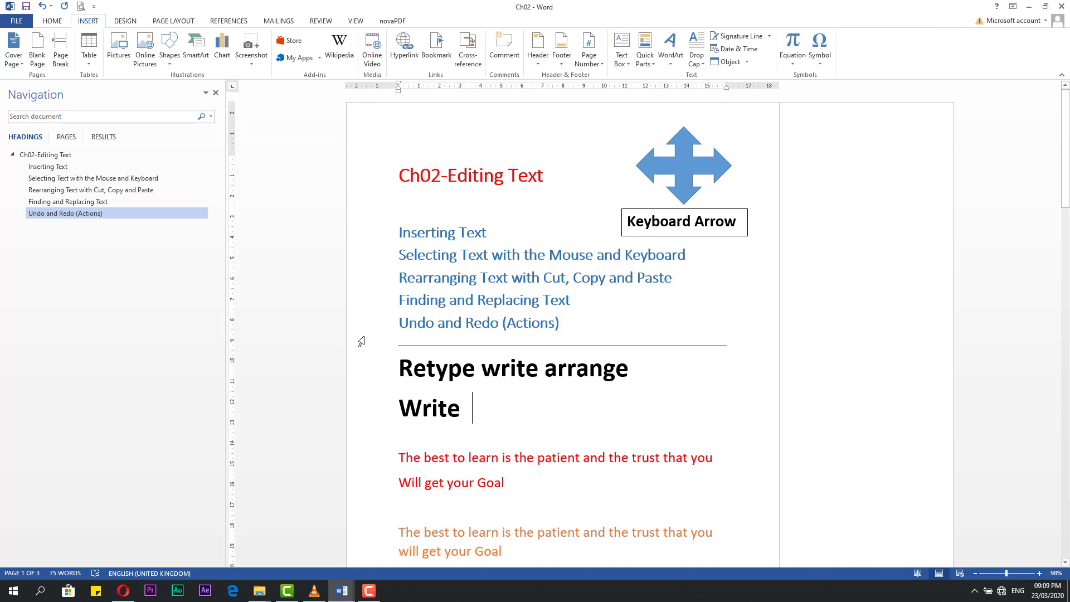
# Select whole lines from "Retype write arrange" through the red "Will get your Goal", and clear the selection
pyautogui.click(372, 374)
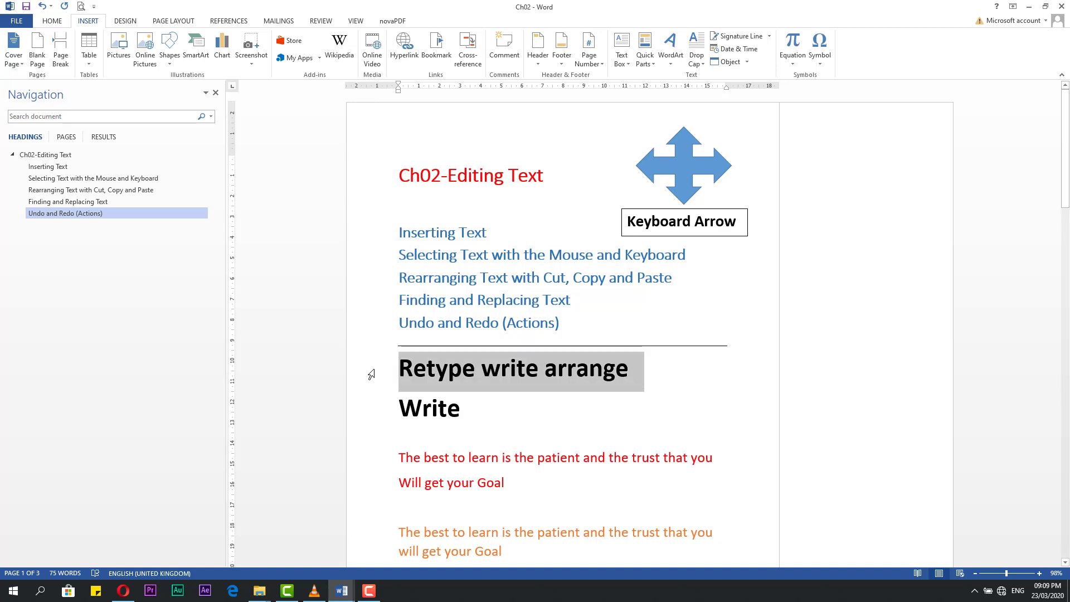
pyautogui.moveTo(371, 374); pyautogui.dragTo(384, 486)
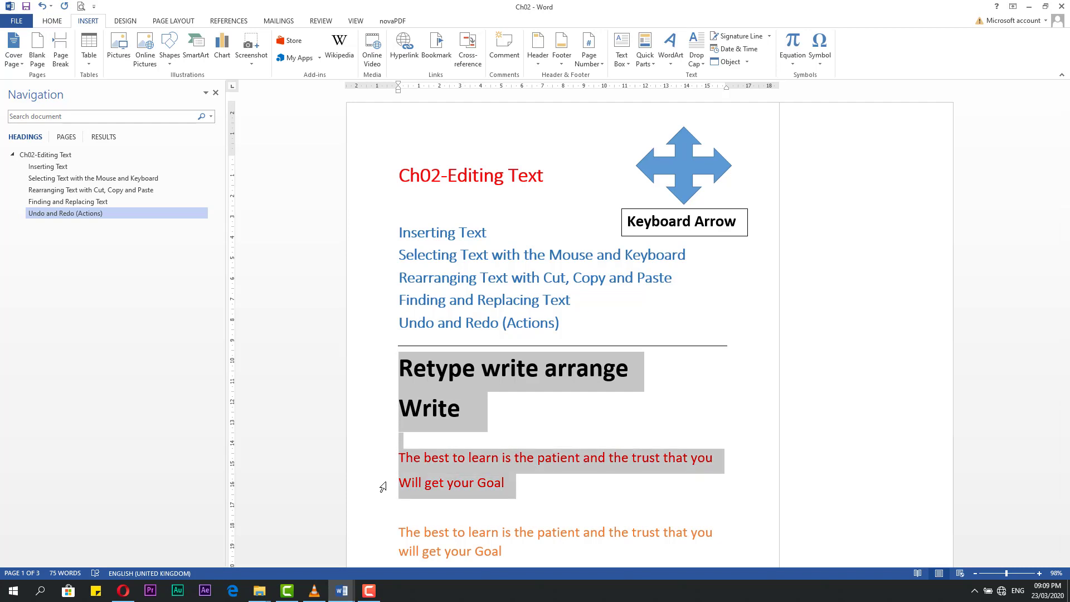
pyautogui.click(447, 408)
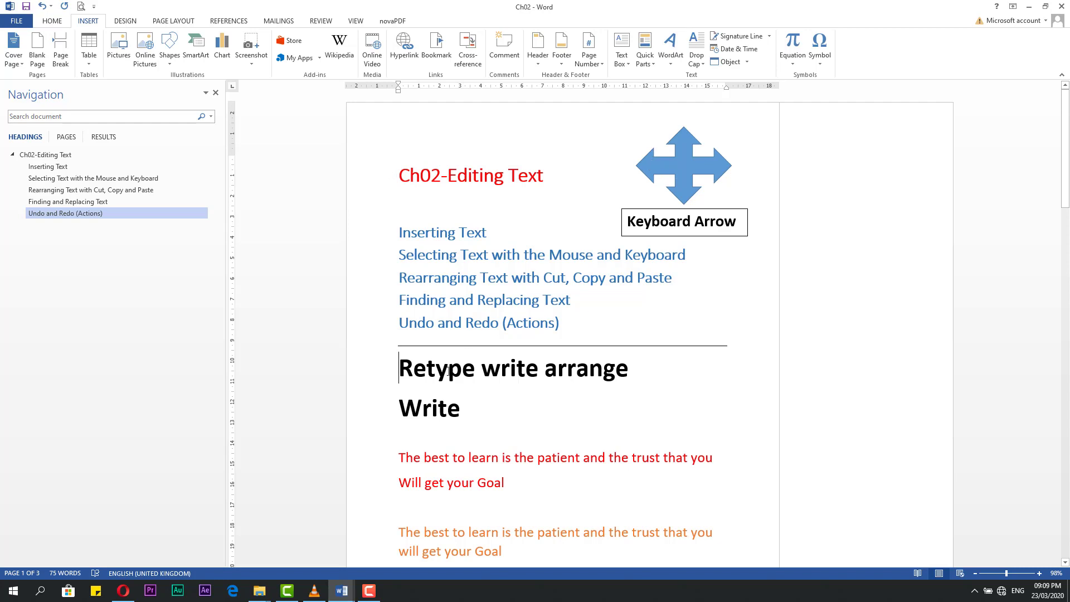
# Extend a selection from the start of "Retype" by characters and words to the end of the bold line
pyautogui.hotkey('shift', 'Right')
pyautogui.hotkey('shift', 'Right')
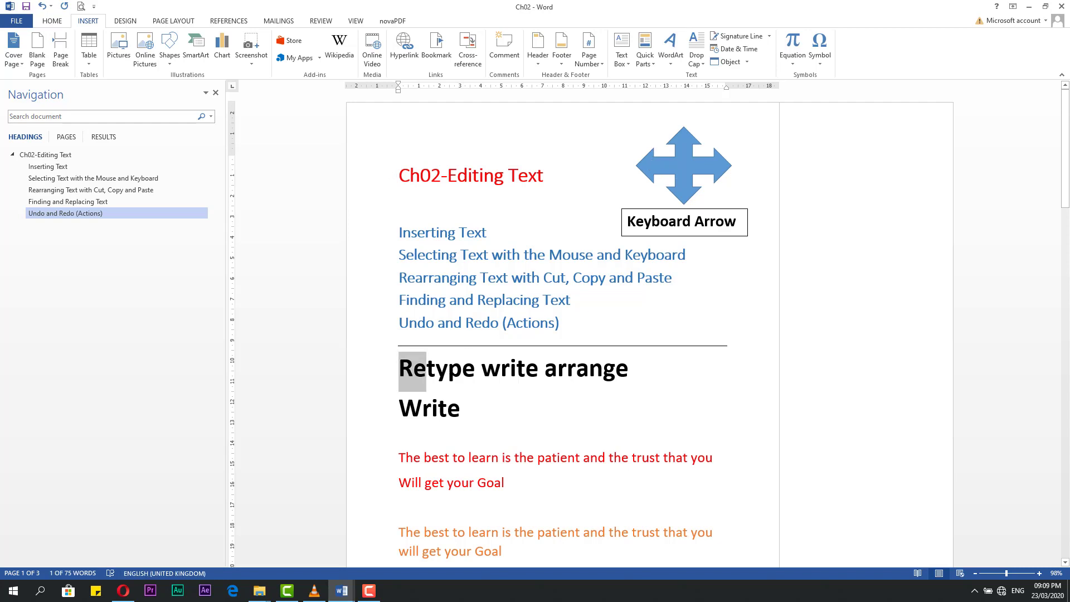
pyautogui.hotkey('ctrl', 'shift', 'Right')
pyautogui.hotkey('shift', 'Right')
pyautogui.hotkey('shift', 'Right')
pyautogui.hotkey('shift', 'Right')
pyautogui.hotkey('shift', 'Right')
pyautogui.hotkey('shift', 'Right')
pyautogui.hotkey('shift', 'Right')
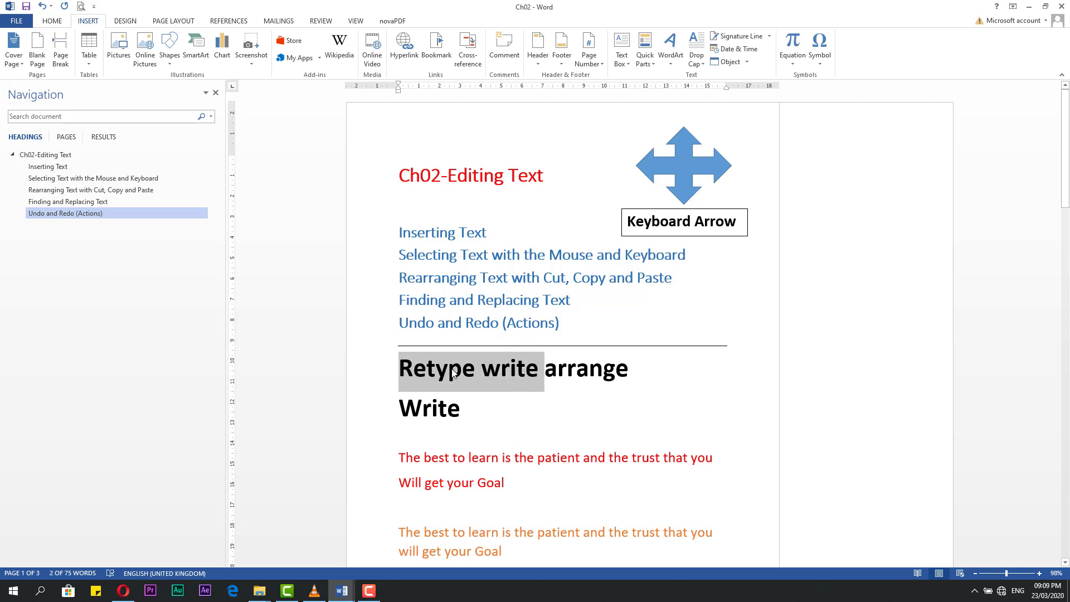
pyautogui.hotkey('shift', 'End')
pyautogui.hotkey('shift', 'Right')
pyautogui.hotkey('shift', 'Right')
pyautogui.hotkey('shift', 'Left')
pyautogui.hotkey('shift', 'Left')
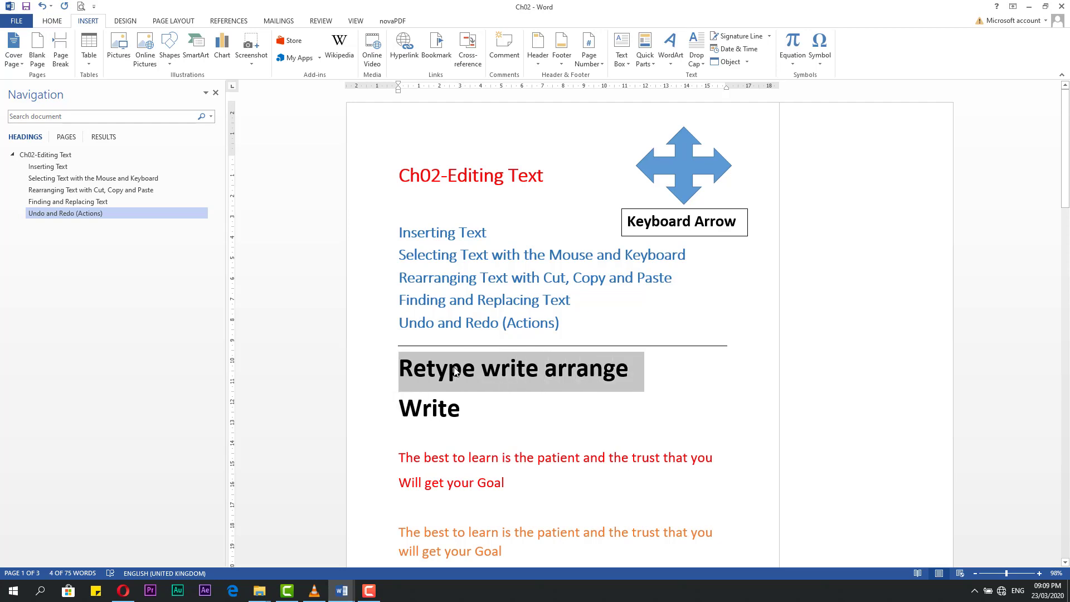
# Extend the selection character by character through "Write", and shrink it back to the line "Retype write arrange"
pyautogui.hotkey('shift', 'Right')
pyautogui.hotkey('shift', 'Right')
pyautogui.hotkey('shift', 'Right')
pyautogui.hotkey('shift', 'Right')
pyautogui.hotkey('shift', 'Right')
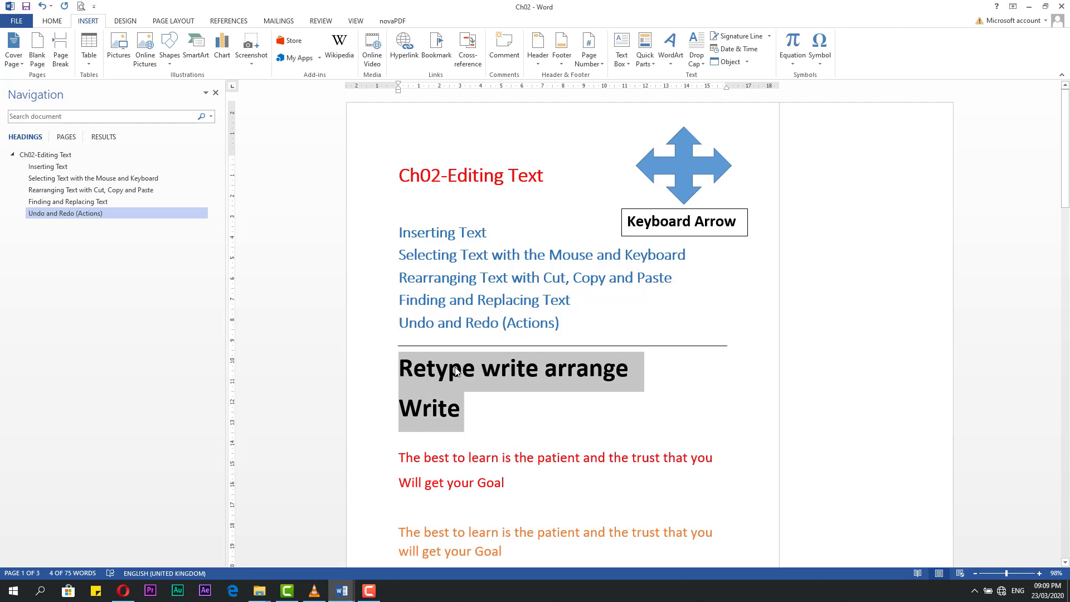
pyautogui.hotkey('shift', 'Right')
pyautogui.hotkey('shift', 'Right')
pyautogui.hotkey('shift', 'Right')
pyautogui.hotkey('shift', 'Right')
pyautogui.hotkey('shift', 'Right')
pyautogui.hotkey('shift', 'Right')
pyautogui.hotkey('shift', 'Right')
pyautogui.hotkey('shift', 'Left')
pyautogui.hotkey('shift', 'Left')
pyautogui.hotkey('shift', 'Left')
pyautogui.hotkey('shift', 'Left')
pyautogui.hotkey('shift', 'Left')
pyautogui.hotkey('shift', 'Left')
pyautogui.hotkey('shift', 'Left')
pyautogui.hotkey('shift', 'Left')
pyautogui.hotkey('shift', 'Left')
pyautogui.hotkey('shift', 'Left')
pyautogui.hotkey('shift', 'Left')
pyautogui.hotkey('shift', 'Left')
pyautogui.hotkey('shift', 'Left')
pyautogui.hotkey('shift', 'Left')
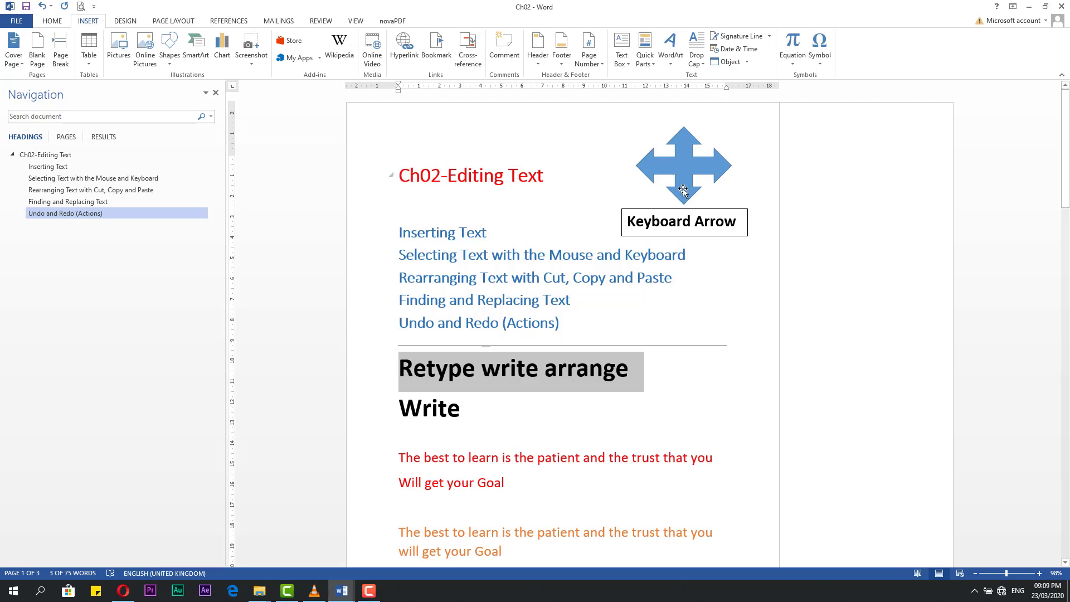
# Extend the selection line by line through the red "Will get your Goal", shrink it to the first bold line, and clear it
pyautogui.hotkey('shift', 'Down')
pyautogui.hotkey('shift', 'Down')
pyautogui.hotkey('shift', 'Down')
pyautogui.hotkey('shift', 'Down')
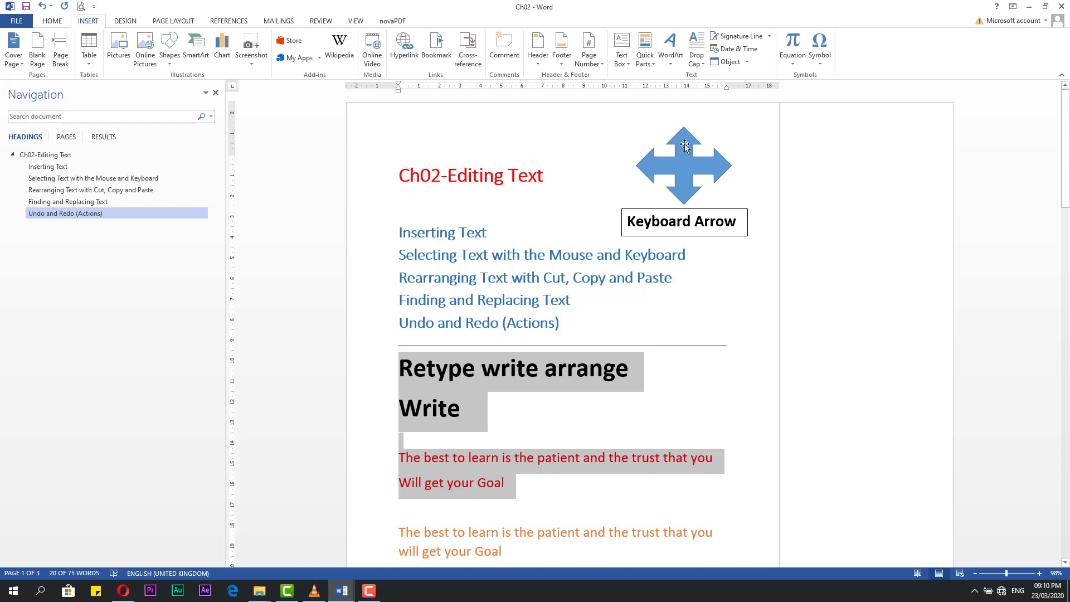
pyautogui.hotkey('shift', 'Up')
pyautogui.hotkey('shift', 'Up')
pyautogui.hotkey('shift', 'Up')
pyautogui.hotkey('shift', 'Up')
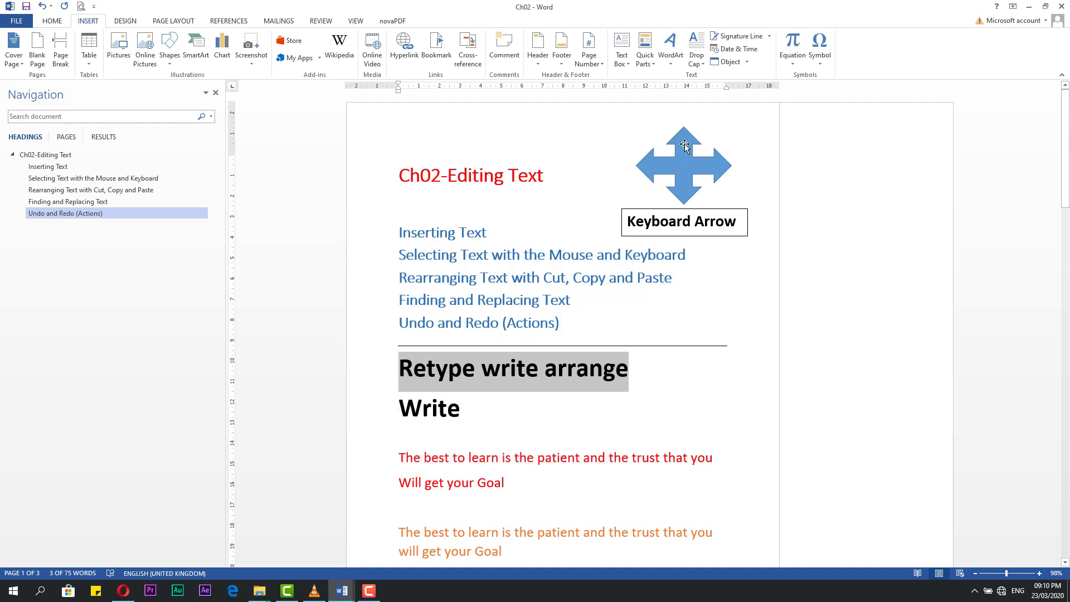
pyautogui.click(511, 410)
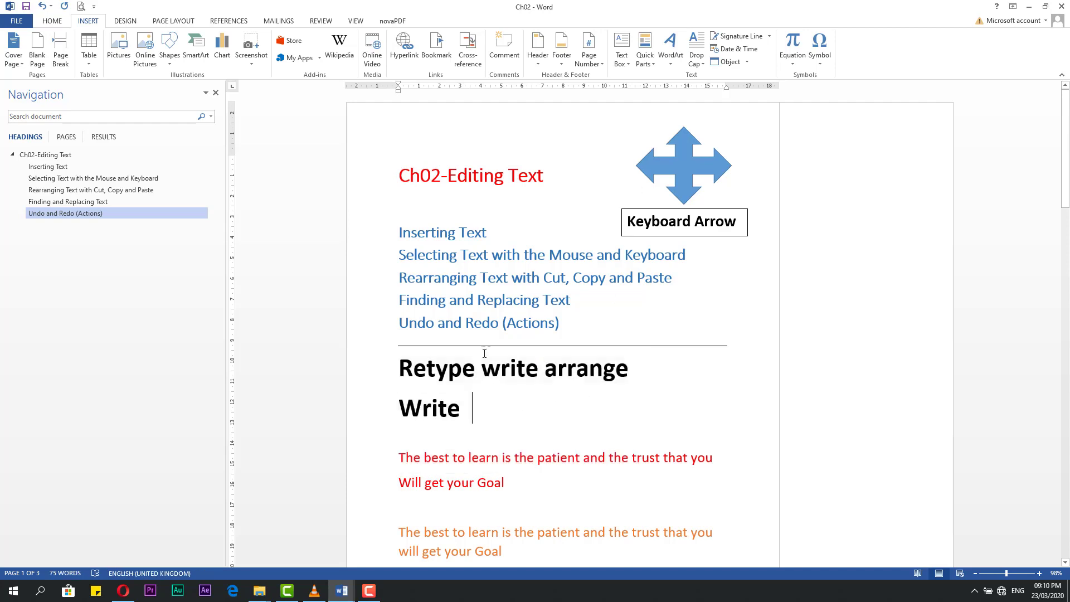
pyautogui.click(407, 255)
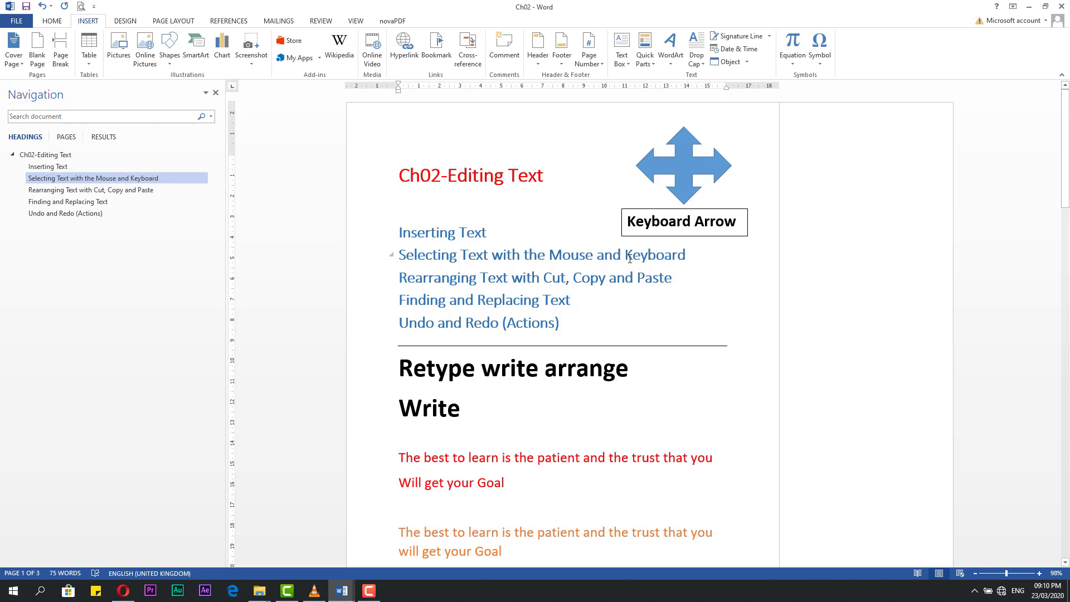
pyautogui.click(461, 415)
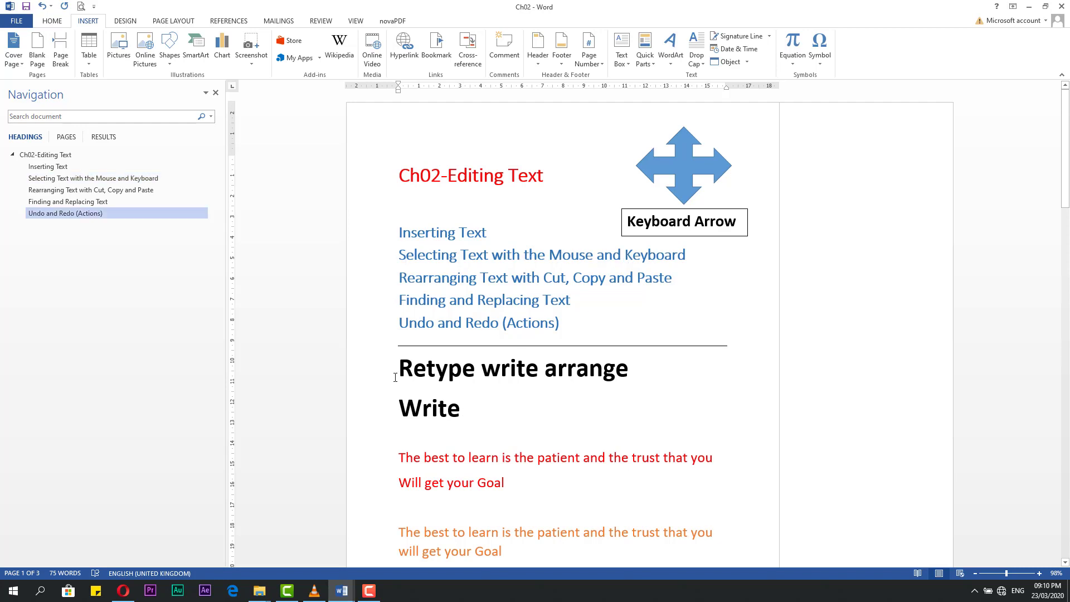
# Alternate between selecting the whole line "Retype write arrange" and selecting only the word "Retype"
pyautogui.click(435, 369)
pyautogui.tripleClick(433, 371)
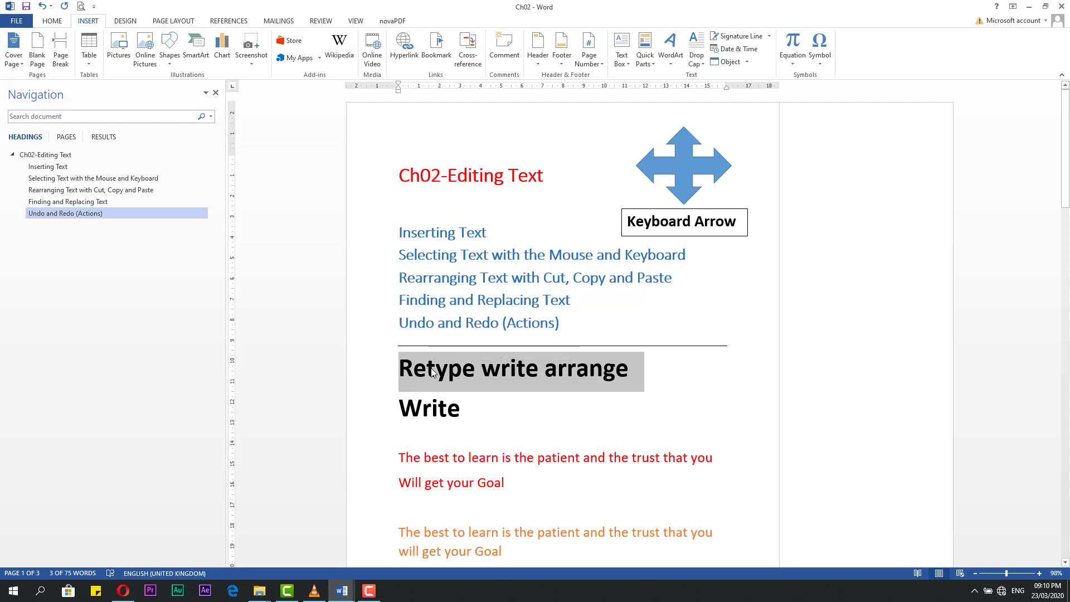
pyautogui.click(433, 371)
pyautogui.doubleClick(433, 371)
pyautogui.tripleClick(433, 371)
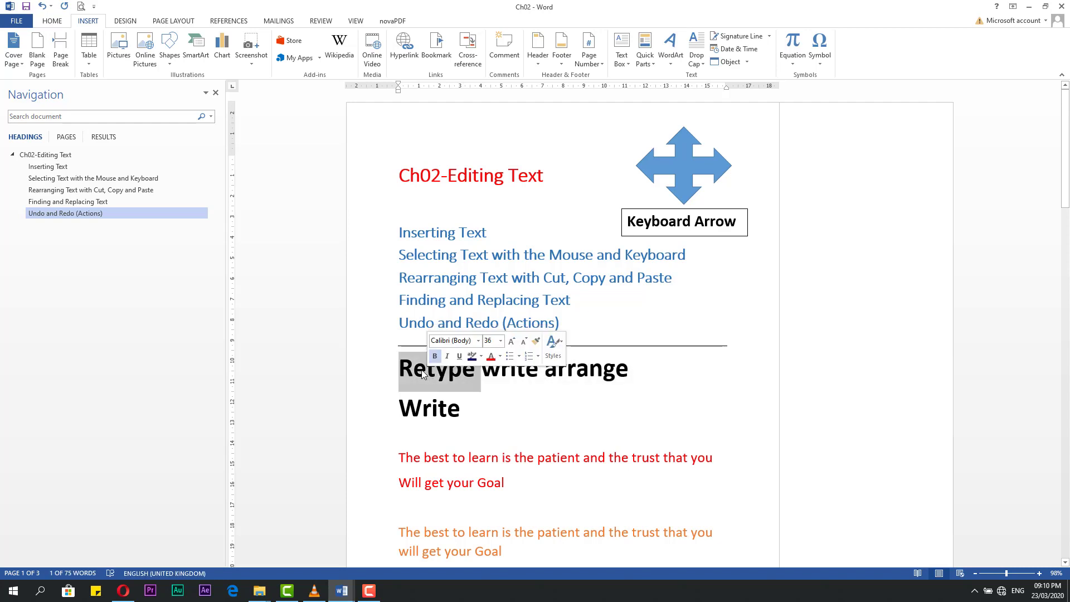
pyautogui.click(433, 371)
pyautogui.doubleClick(434, 371)
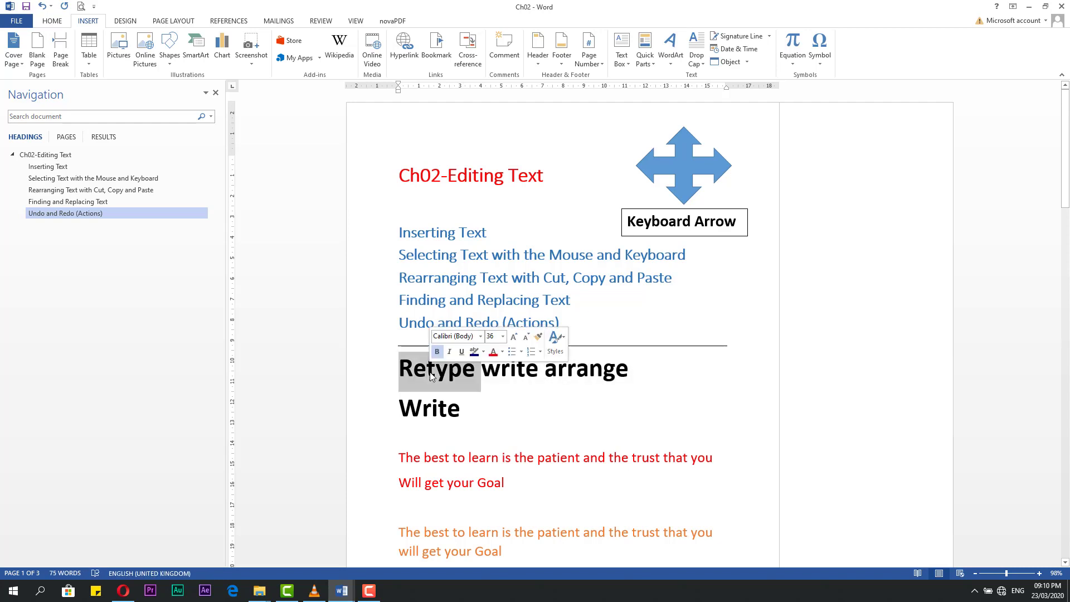
# Select "Retype write" word by word, select whole lines down to the red "Will get your Goal", and clear the selection
pyautogui.press('Left')
pyautogui.hotkey('ctrl', 'shift', 'Right')
pyautogui.hotkey('ctrl', 'shift', 'Right')
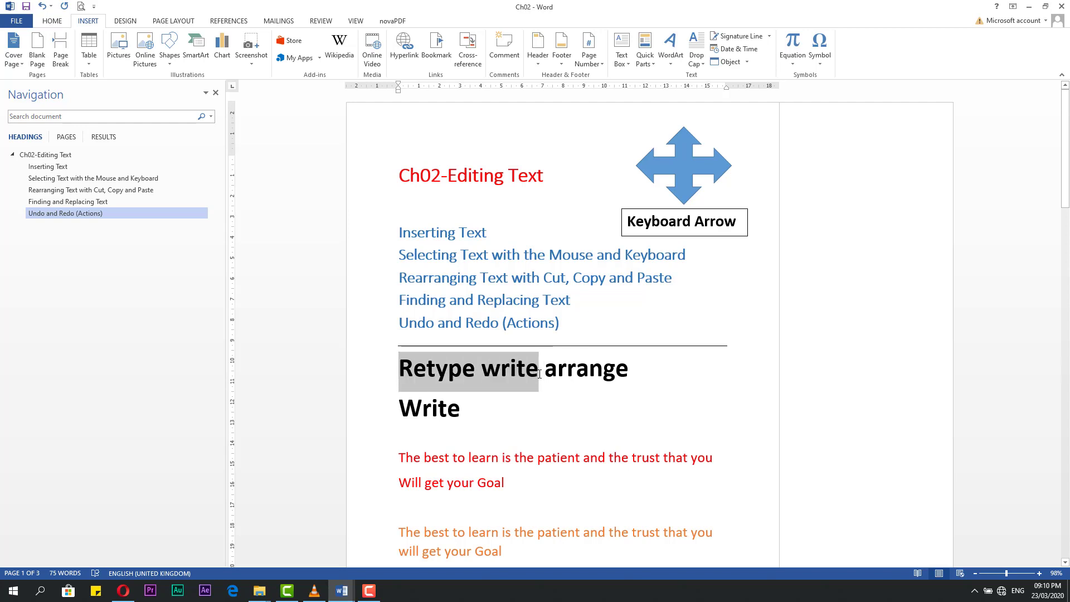
pyautogui.click(435, 371)
pyautogui.moveTo(363, 379); pyautogui.dragTo(361, 483)
pyautogui.click(520, 428)
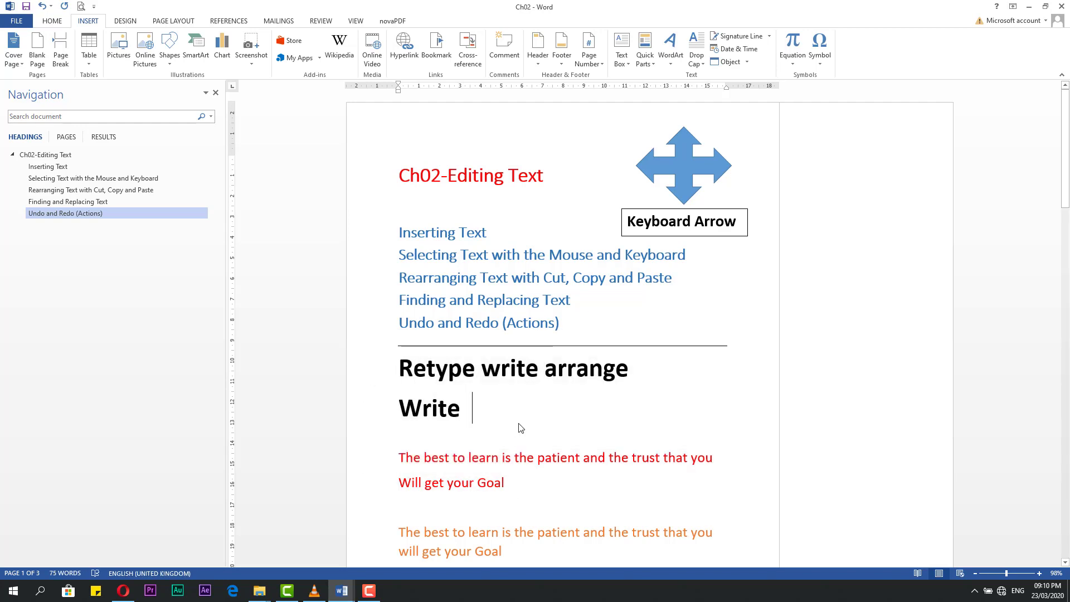
pyautogui.press('F9')
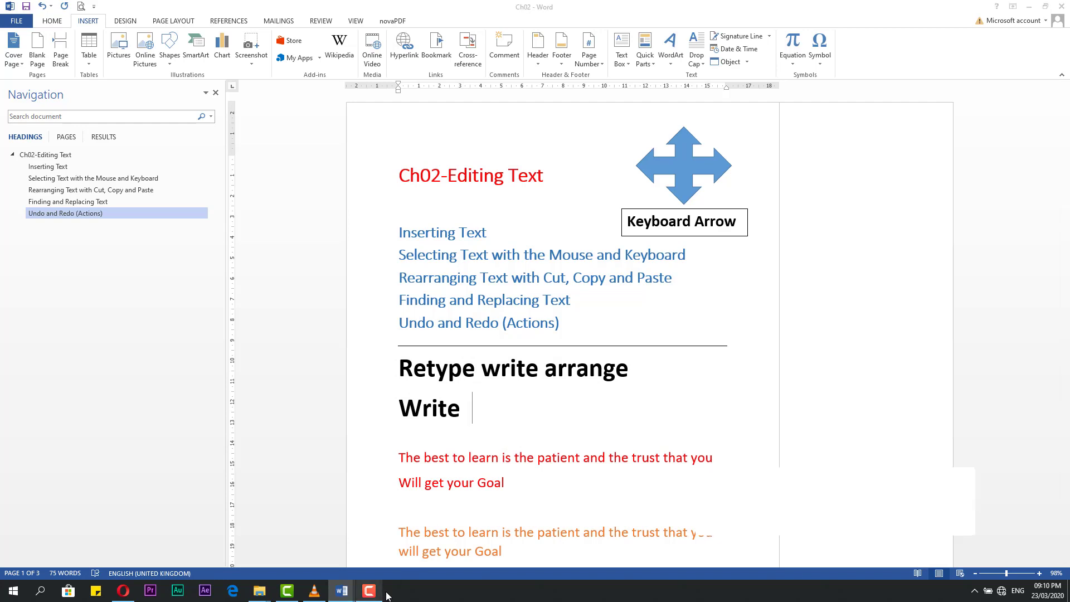
pyautogui.press('F9')
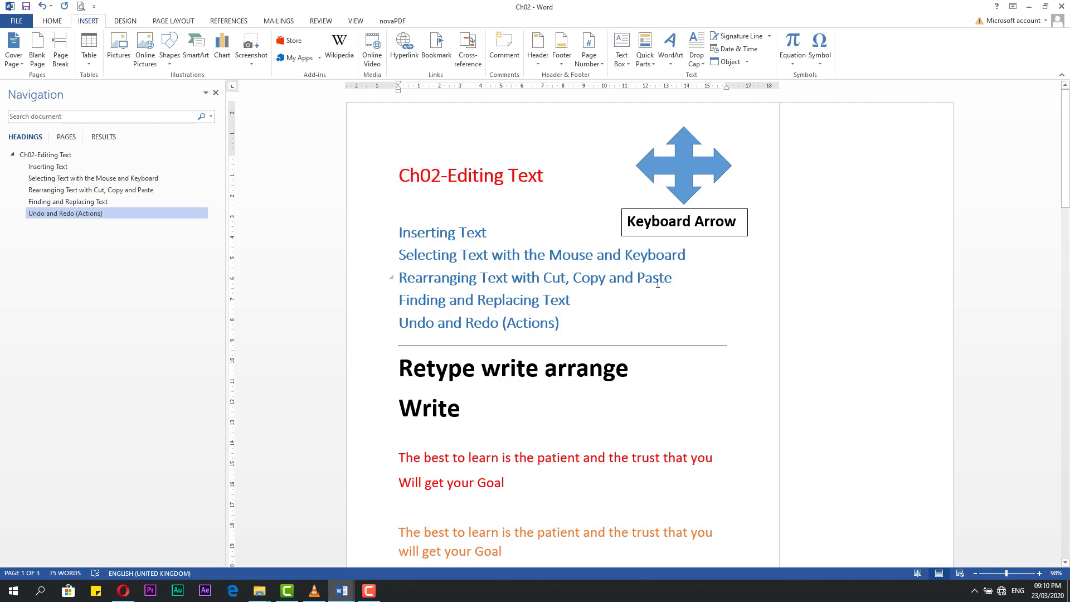
# Show the clipboard commands and select the word "Undo" in the blue heading "Undo and Redo (Actions)"
pyautogui.click(53, 21)
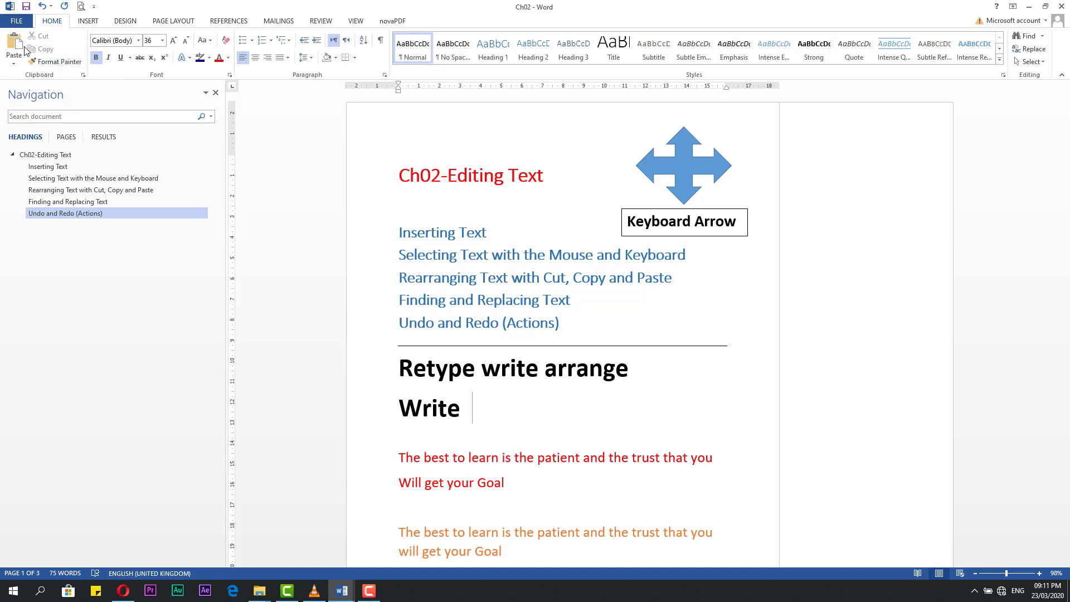
pyautogui.click(476, 326)
pyautogui.moveTo(402, 324); pyautogui.dragTo(431, 325)
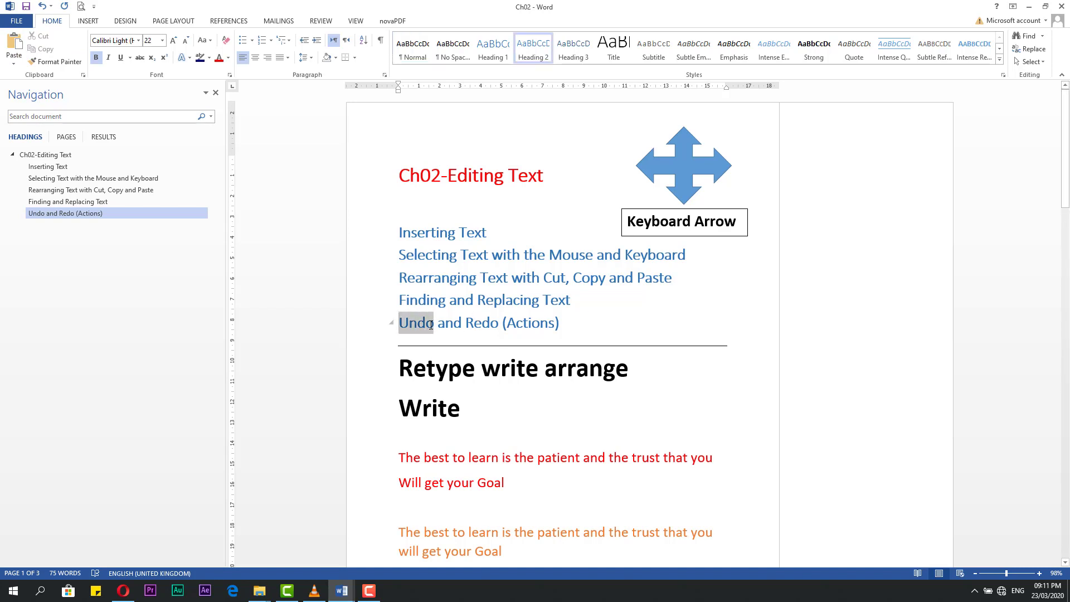
# Add a new line reading "put" below the bold word "Write"
pyautogui.click(470, 415)
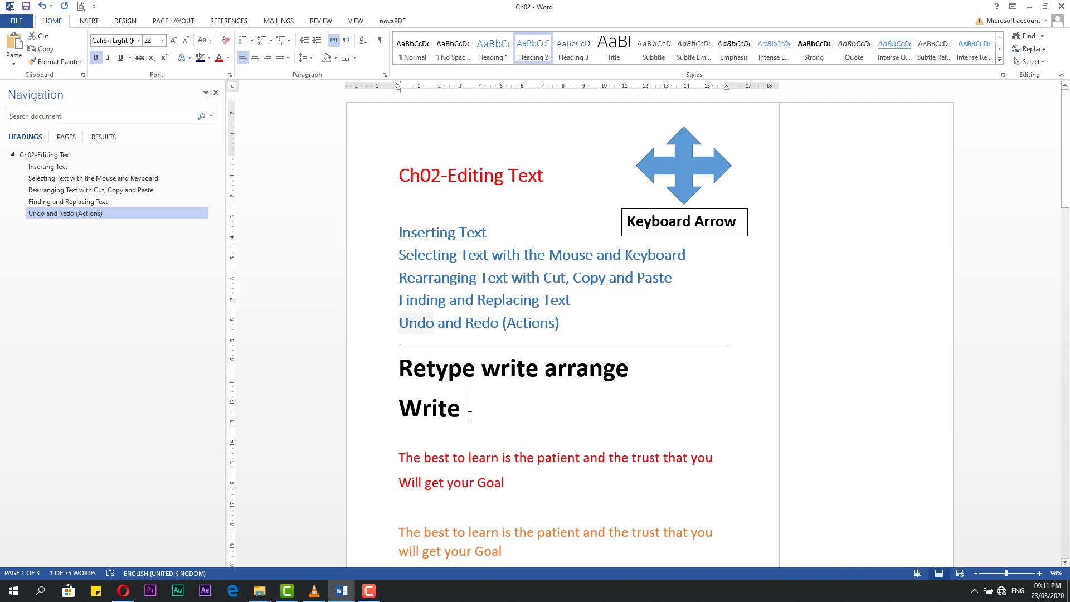
pyautogui.press('Return')
pyautogui.write('put')
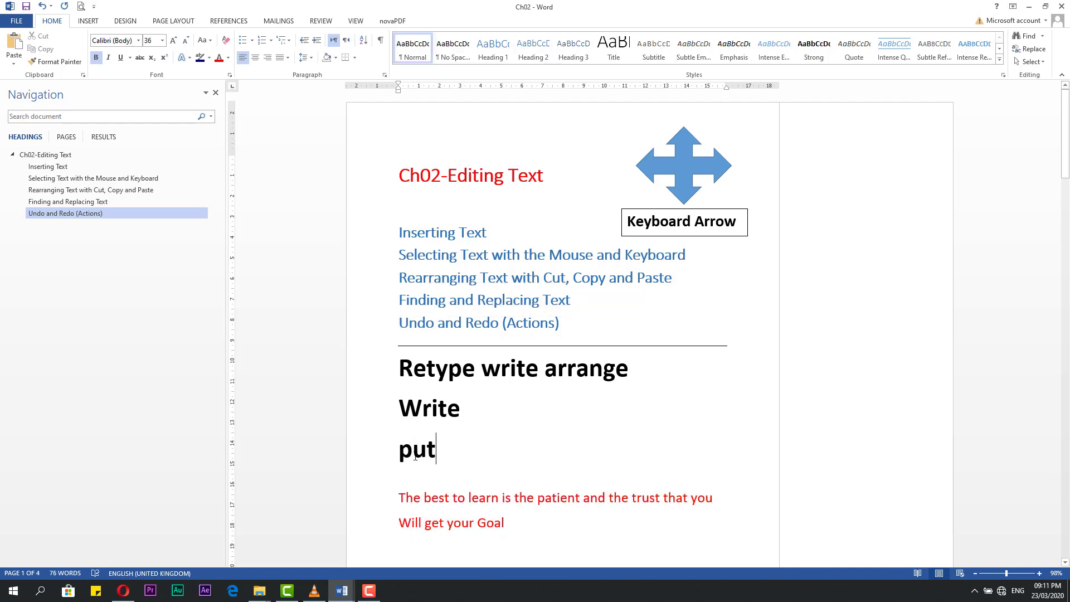
# Toggle bold off and on for the word "put" and set its font size to 48
pyautogui.doubleClick(420, 447)
pyautogui.click(421, 437)
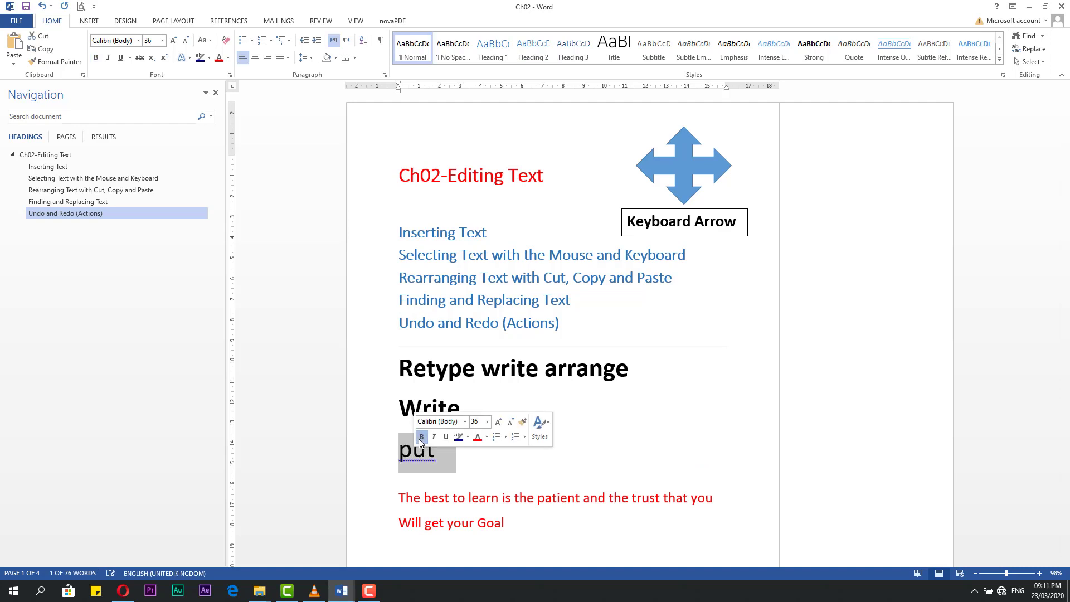
pyautogui.click(421, 437)
pyautogui.click(488, 421)
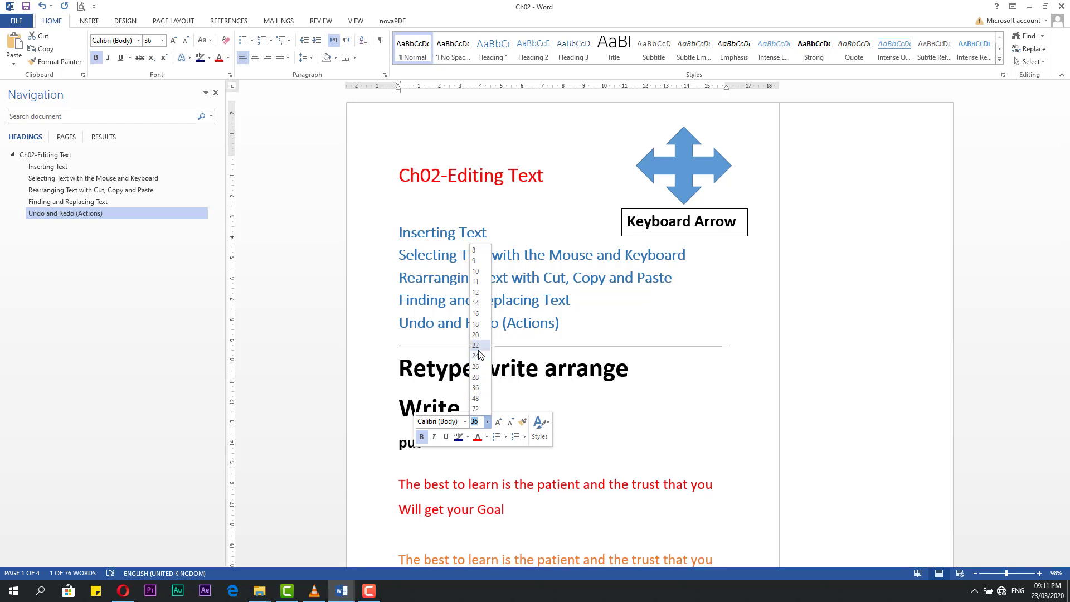
pyautogui.click(478, 399)
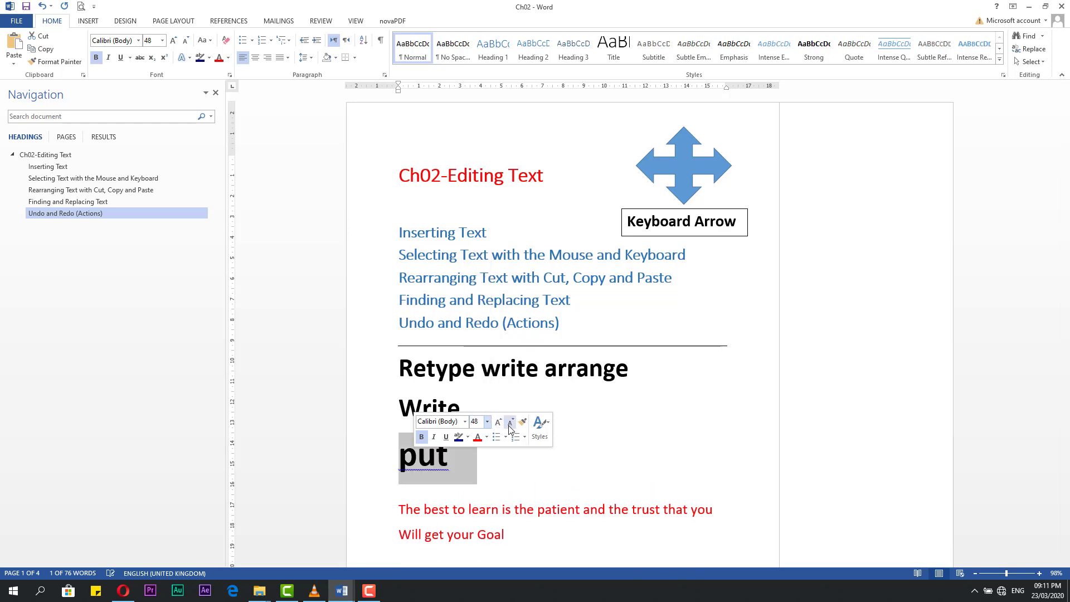
# Colour the word "put" dark green and replace it with the suggested correction "Put"
pyautogui.click(487, 437)
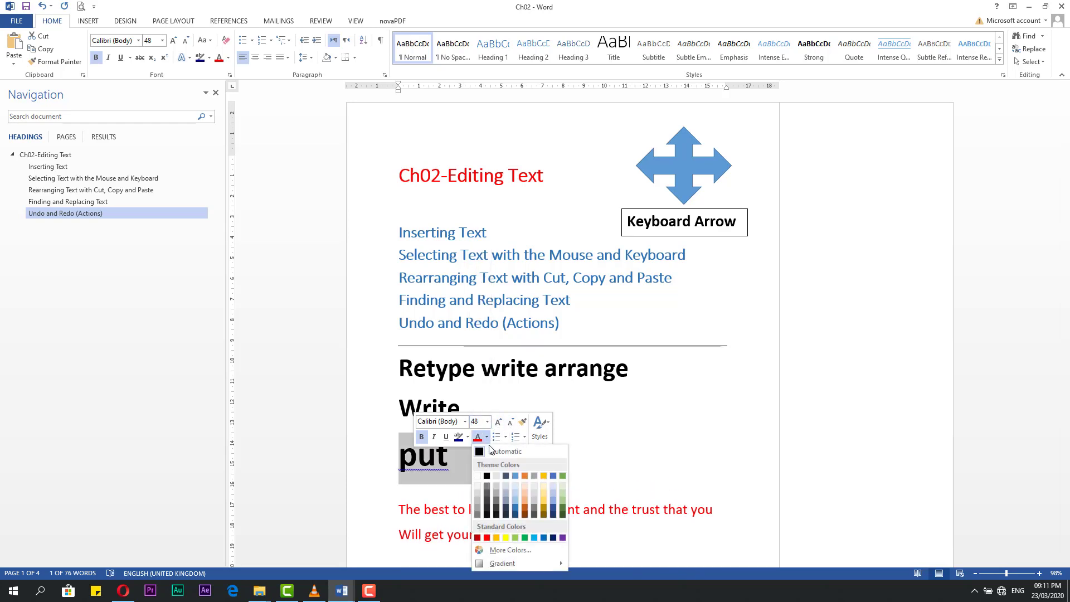
pyautogui.click(562, 505)
pyautogui.click(475, 470)
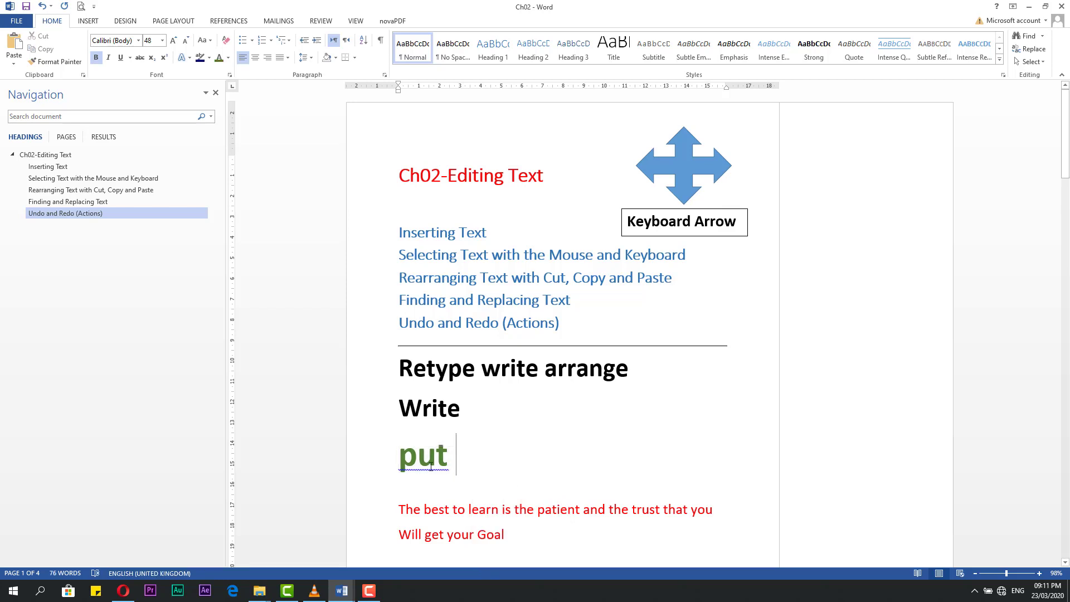
pyautogui.rightClick(453, 471)
pyautogui.click(474, 484)
pyautogui.click(472, 463)
# Select the green word "Put" and show the cut, copy and paste commands available for it
pyautogui.moveTo(399, 456); pyautogui.dragTo(433, 461)
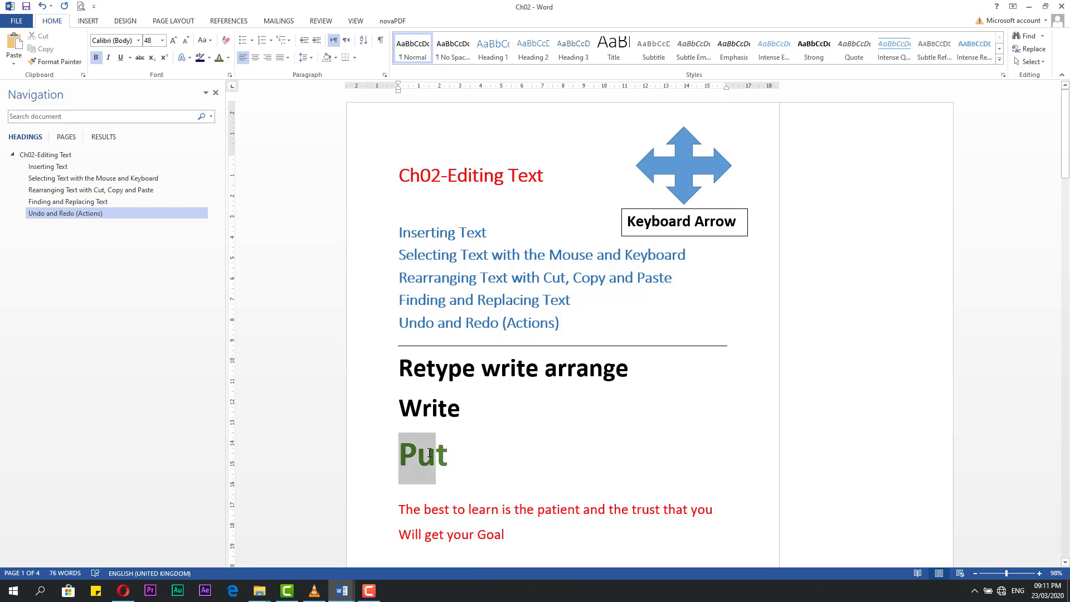
pyautogui.click(464, 476)
pyautogui.doubleClick(424, 460)
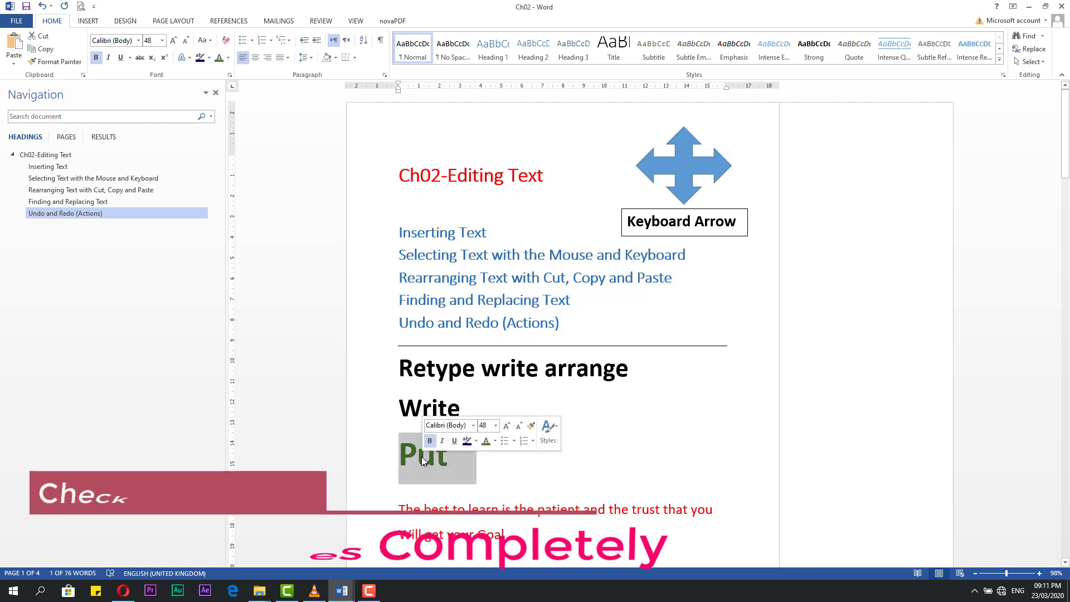
pyautogui.moveTo(399, 456); pyautogui.dragTo(444, 458)
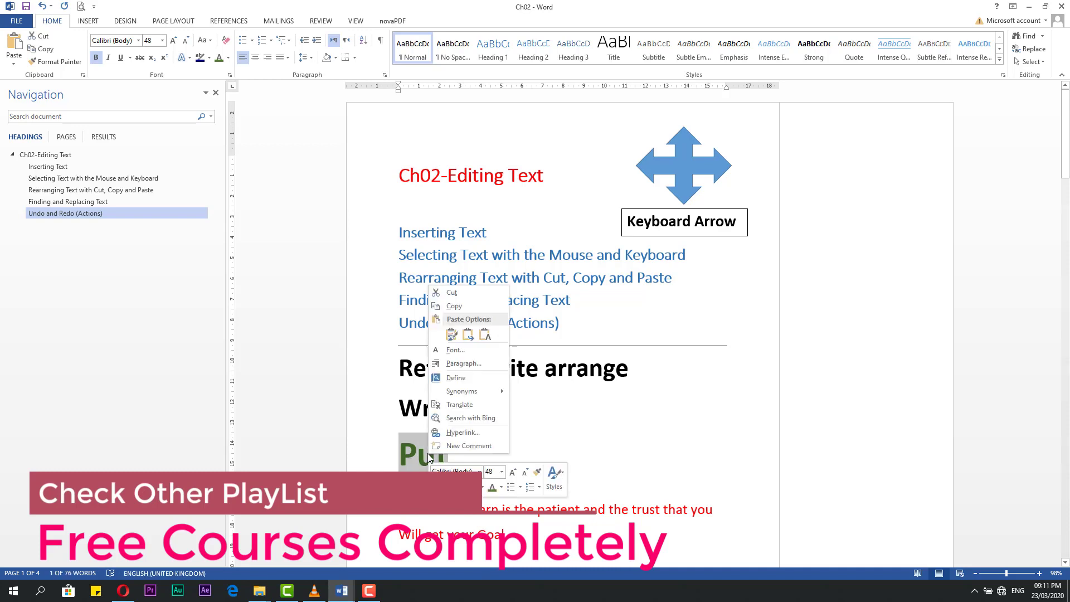
pyautogui.rightClick(430, 456)
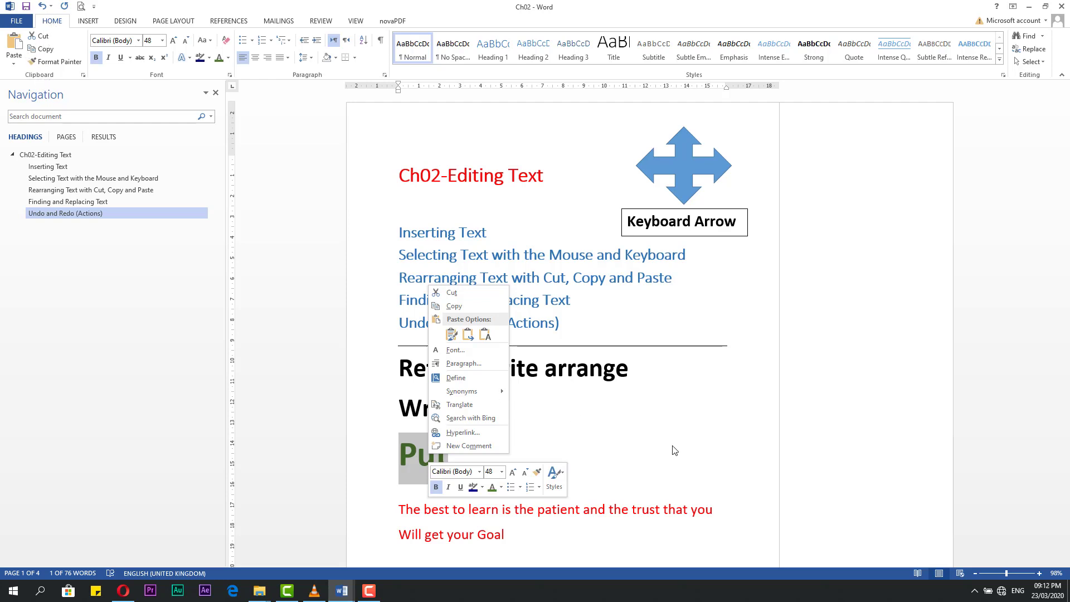
pyautogui.click(632, 450)
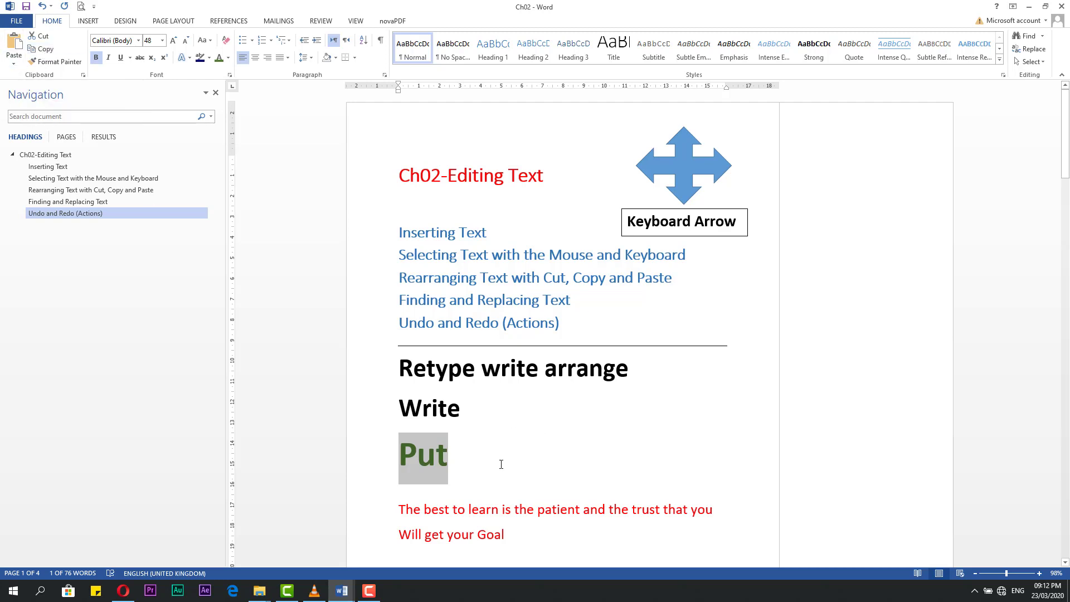
# Copy the green word "Put" and paste it on a new line directly below
pyautogui.click(453, 461)
pyautogui.moveTo(403, 460); pyautogui.dragTo(448, 467)
pyautogui.click(451, 466)
pyautogui.press('Return')
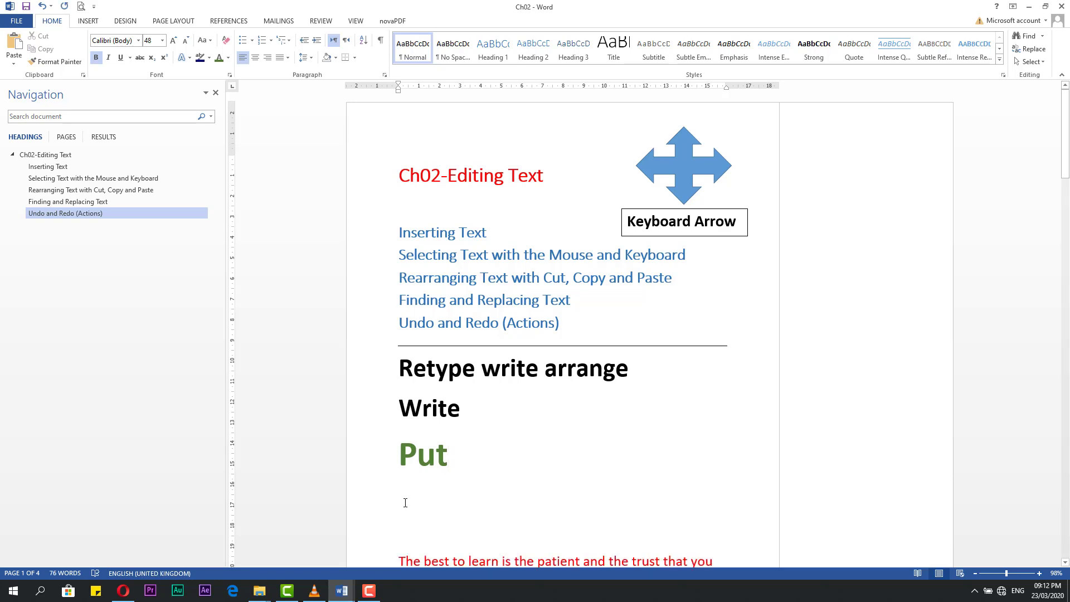
pyautogui.hotkey('ctrl', 'v')
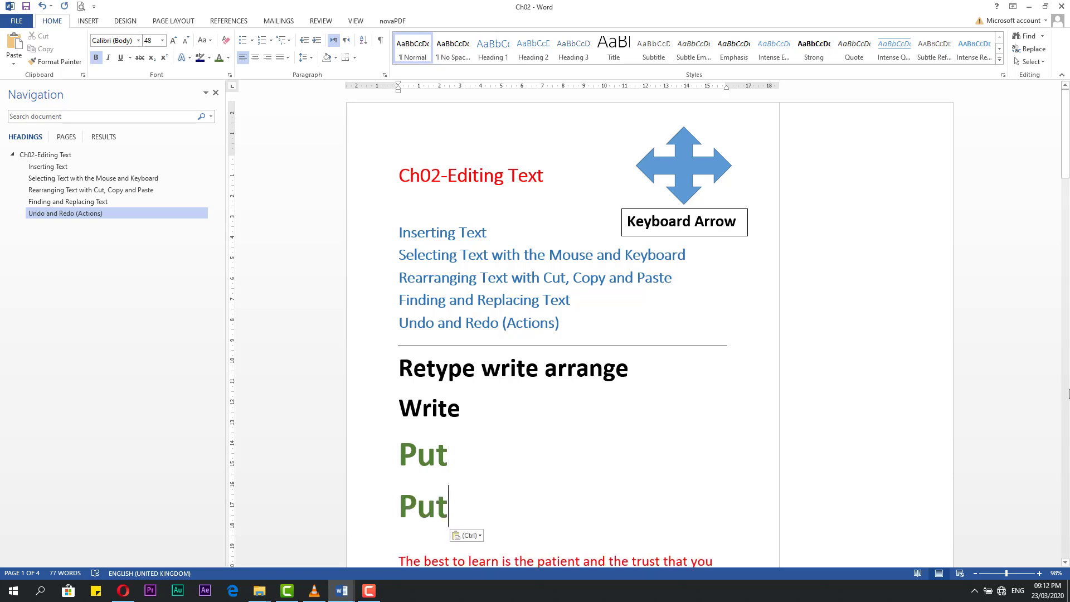
# Apply Merge Formatting to the pasted green "Put" and look over the other paste options
pyautogui.moveTo(1065, 152); pyautogui.dragTo(1065, 202)
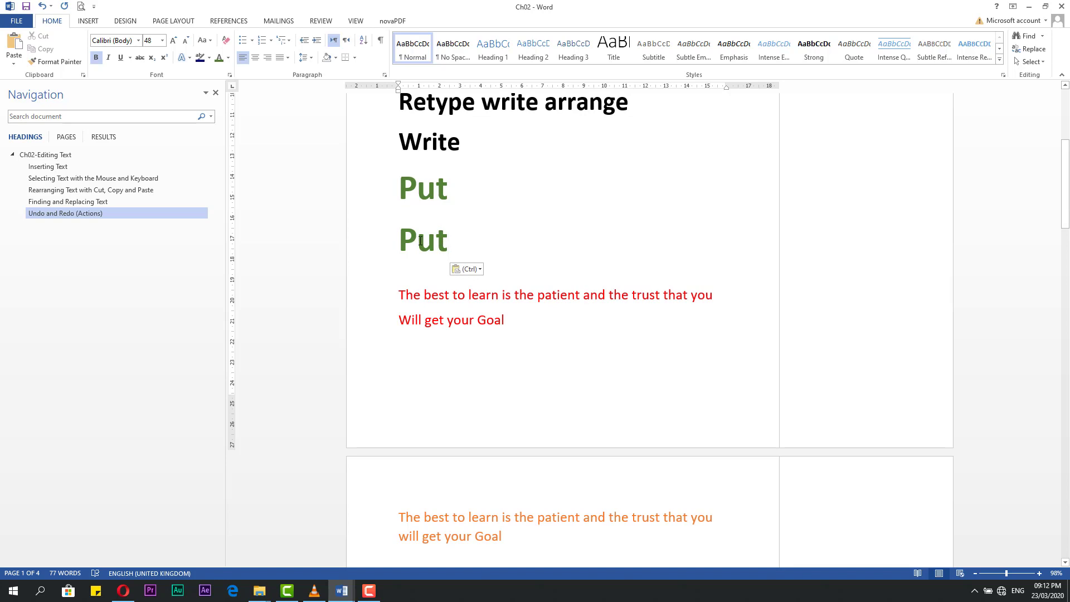
pyautogui.click(481, 270)
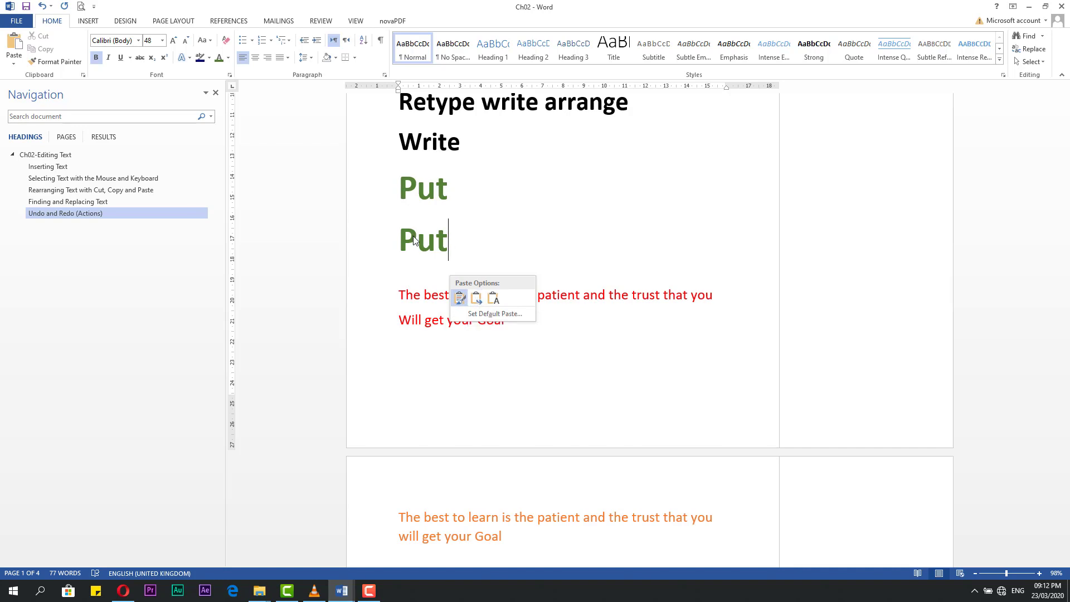
pyautogui.click(475, 299)
pyautogui.click(469, 271)
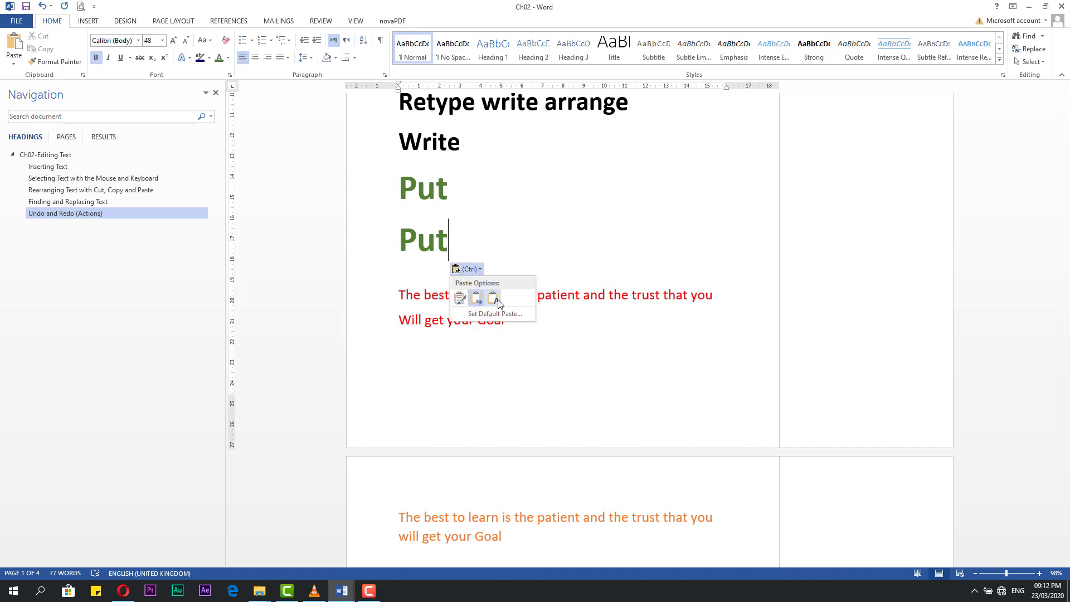
pyautogui.click(478, 270)
pyautogui.click(481, 272)
pyautogui.click(461, 245)
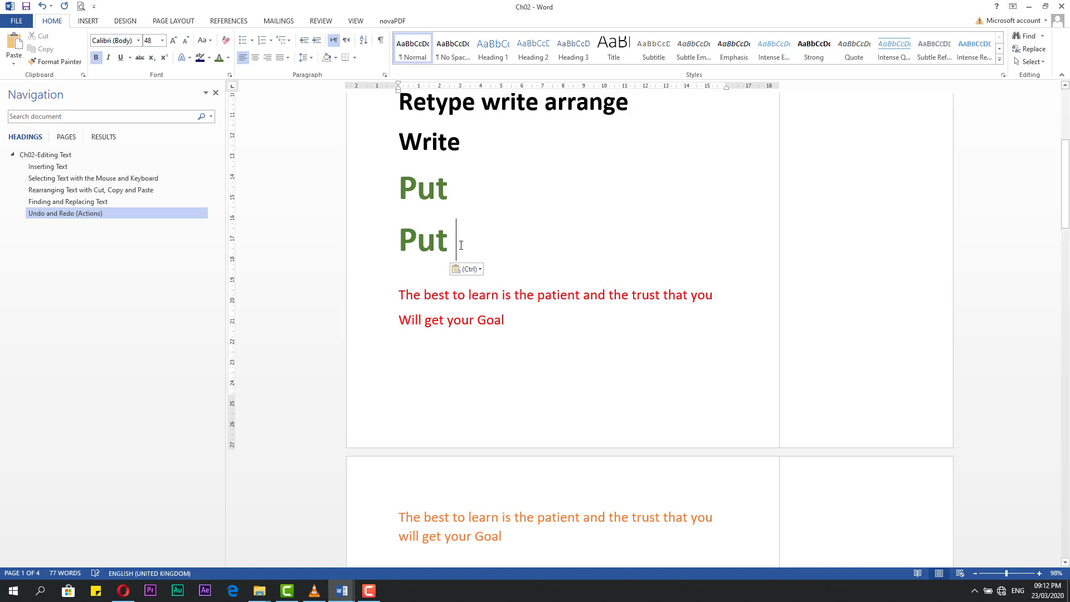
# Copy the lower green "Put" and paste it as text only after "is" in the red sentence
pyautogui.doubleClick(415, 244)
pyautogui.moveTo(399, 244); pyautogui.dragTo(445, 242)
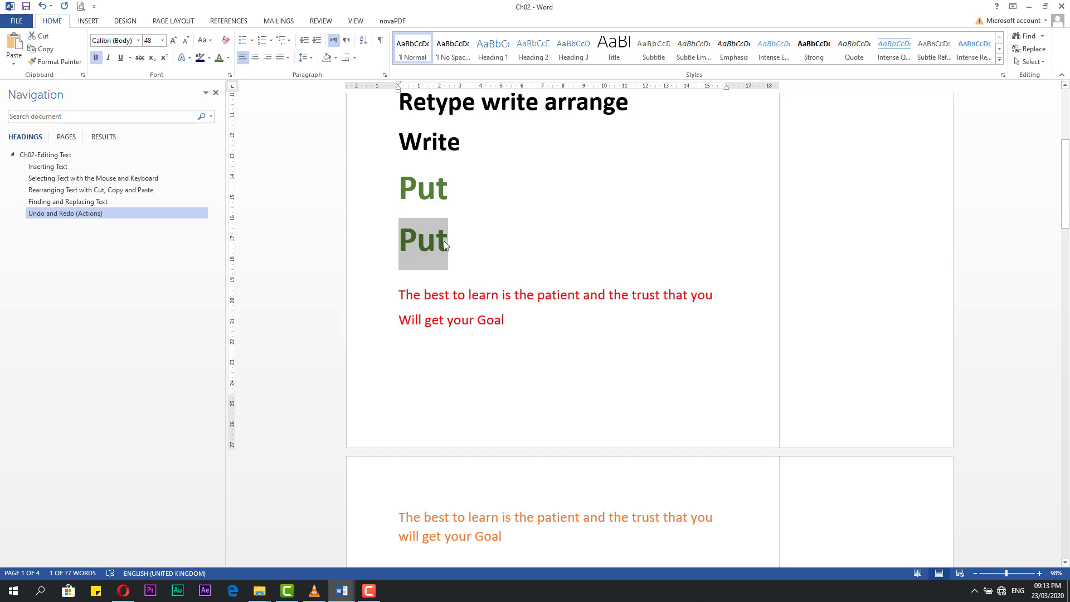
pyautogui.click(401, 291)
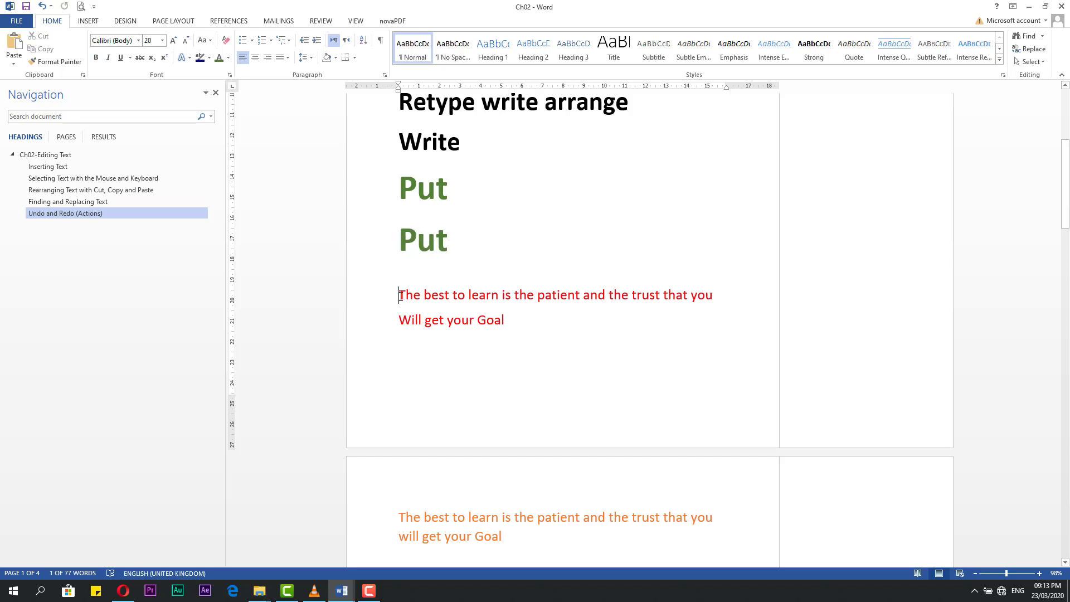
pyautogui.rightClick(513, 295)
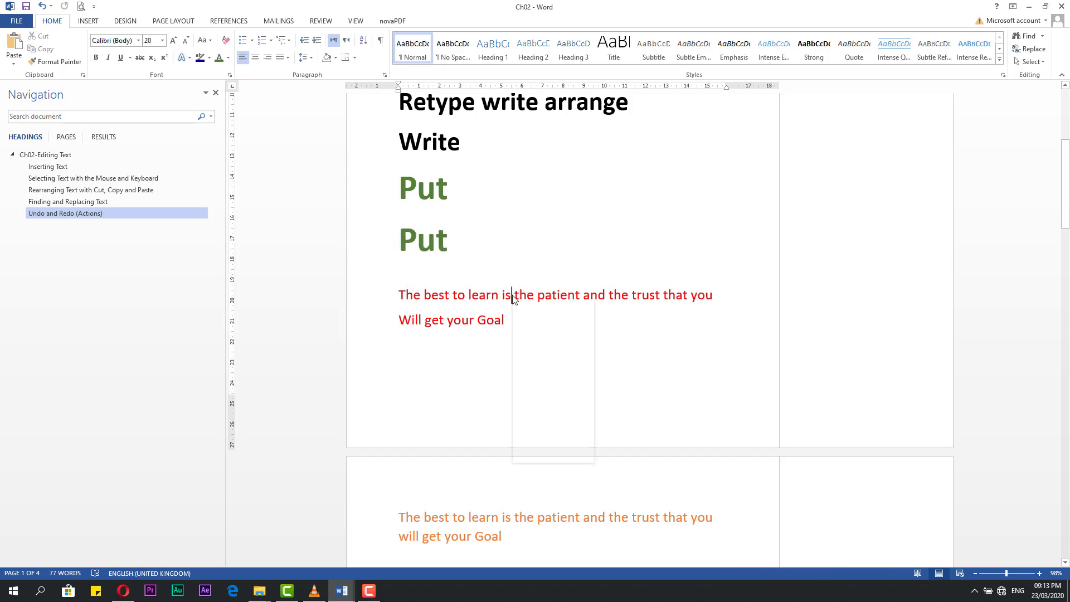
pyautogui.click(537, 344)
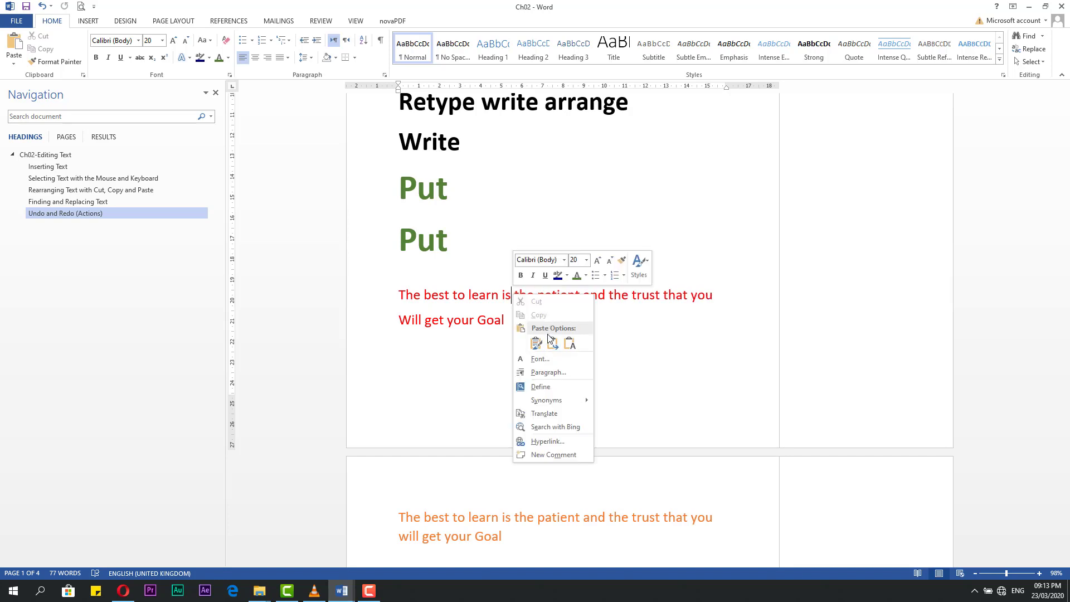
pyautogui.click(569, 344)
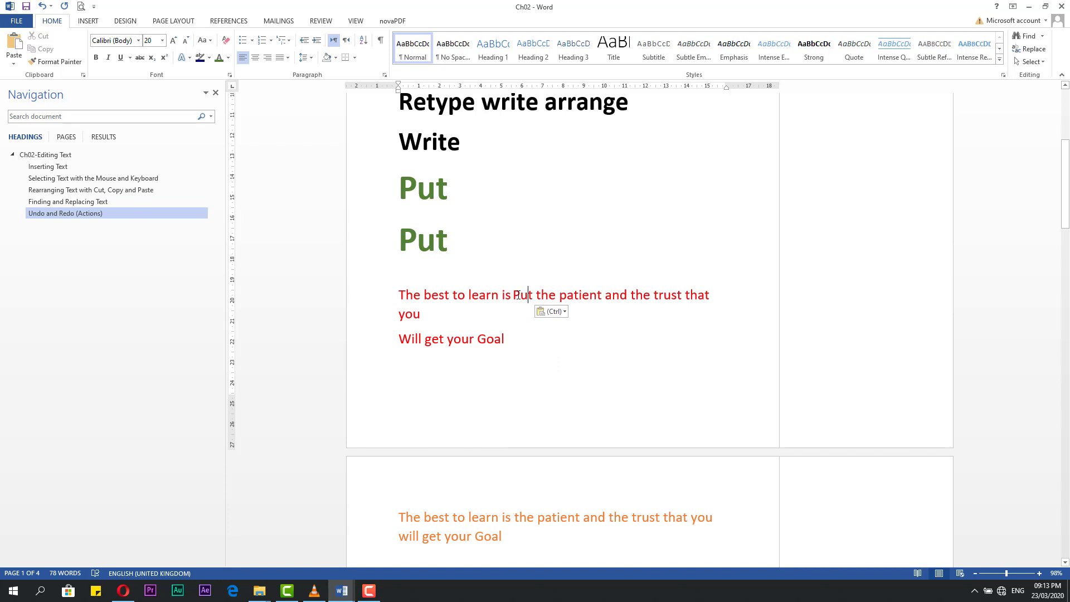
# Select the pasted "Put" in the red sentence and reapply the Keep Text Only paste option
pyautogui.moveTo(512, 297); pyautogui.dragTo(534, 297)
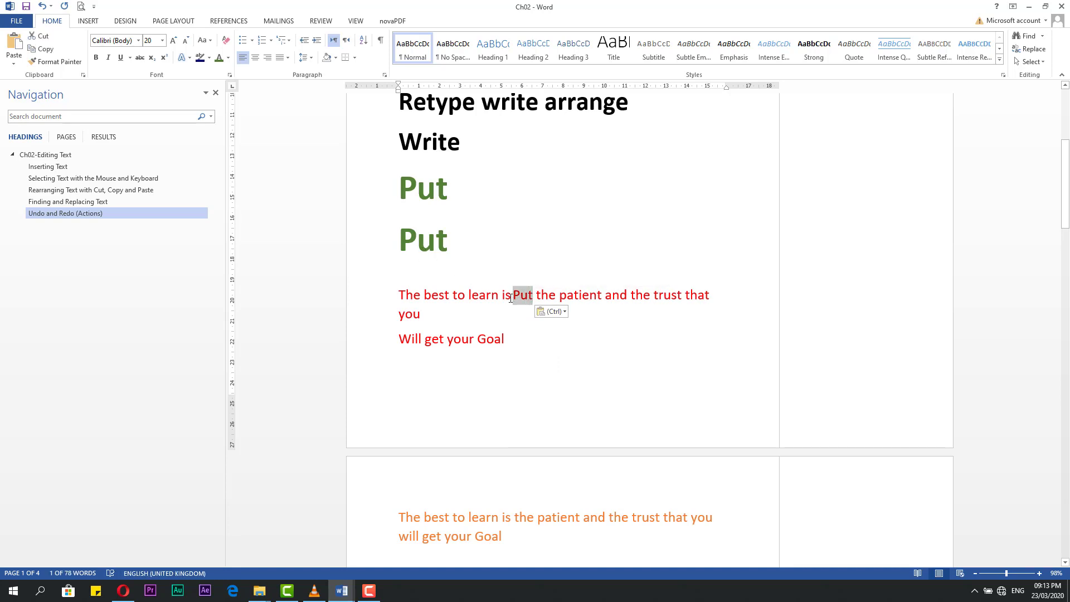
pyautogui.click(563, 313)
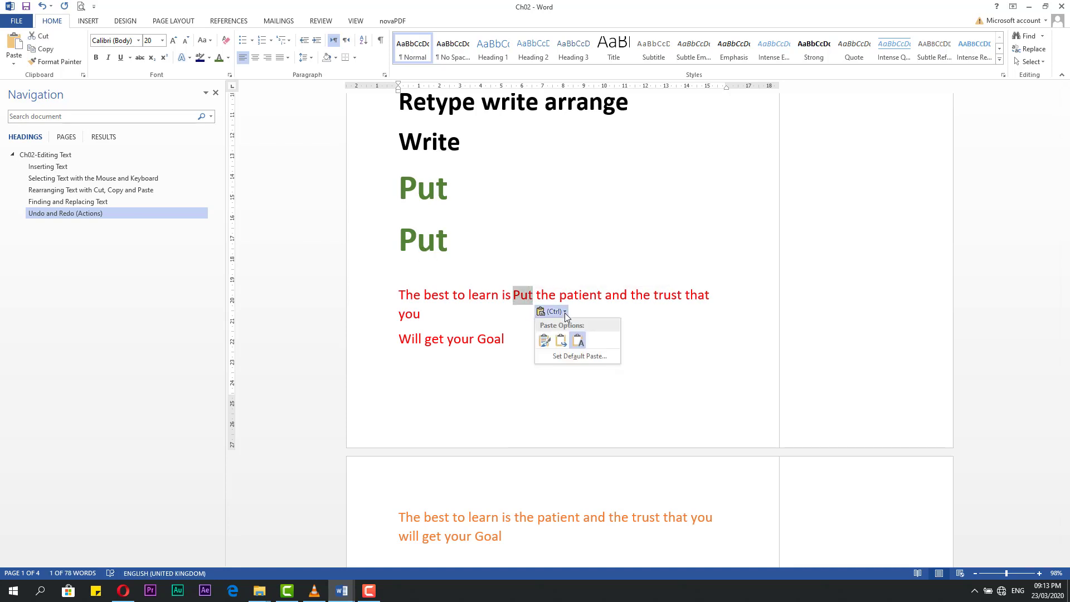
pyautogui.click(578, 344)
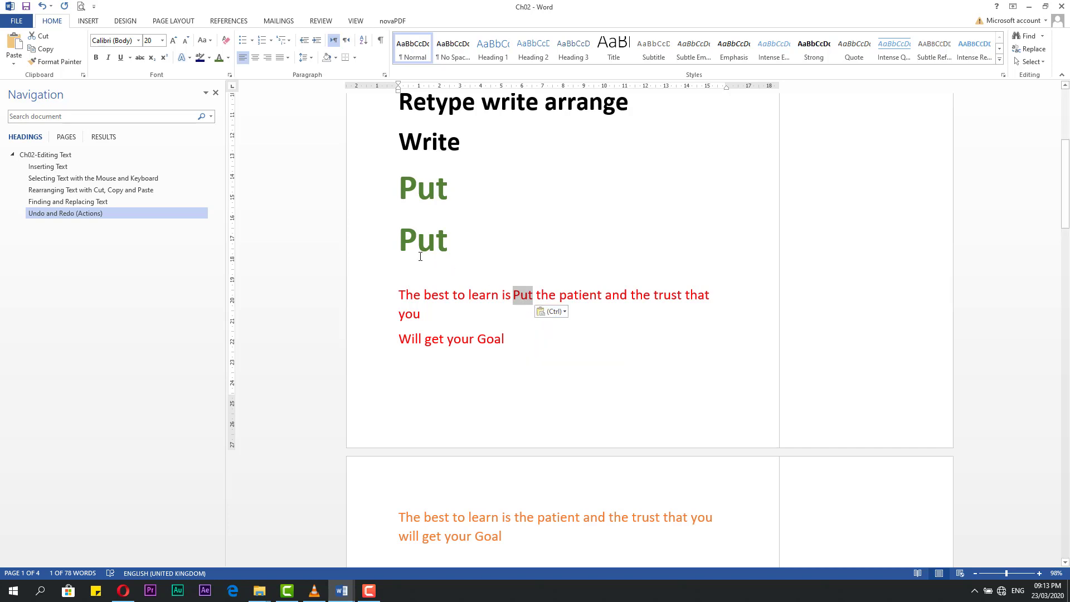
# Copy the lower green "Put" and paste it with its formatting before "trust" in the orange sentence on page 2
pyautogui.moveTo(399, 241); pyautogui.dragTo(444, 245)
pyautogui.rightClick(444, 244)
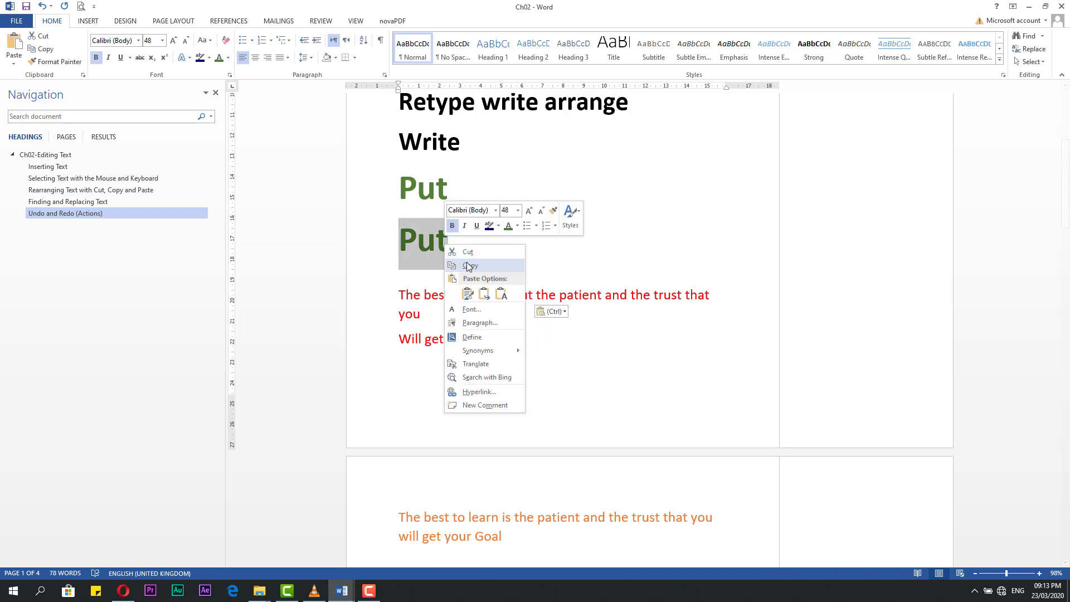
pyautogui.press('Escape')
pyautogui.click(629, 520)
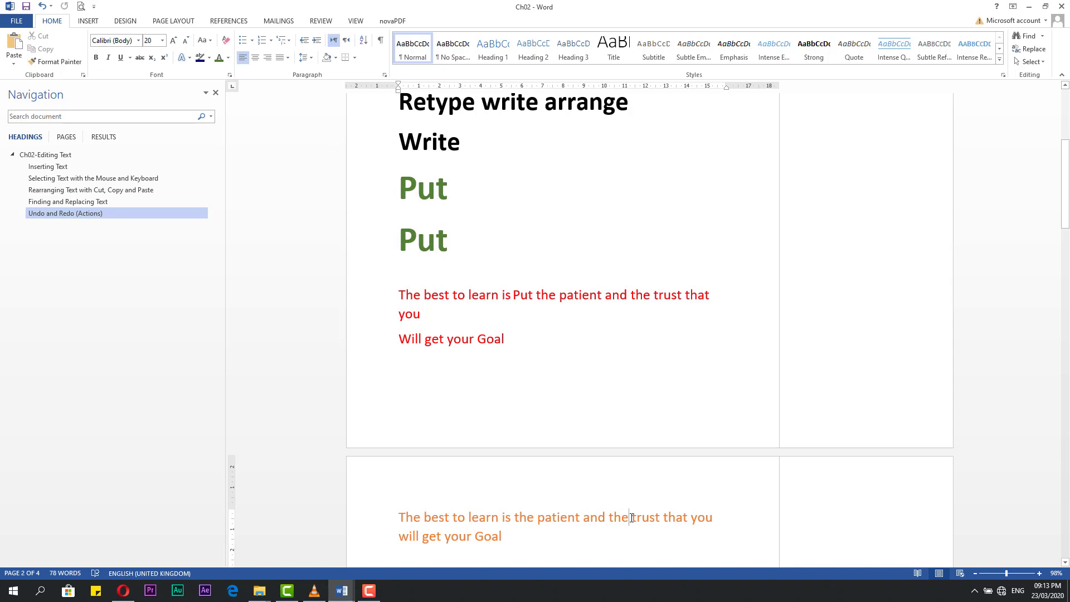
pyautogui.rightClick(663, 521)
pyautogui.click(634, 523)
pyautogui.hotkey('ctrl', 'v')
# Change the "Put" pasted in the orange sentence to Keep Text Only
pyautogui.moveTo(1067, 190); pyautogui.dragTo(1067, 217)
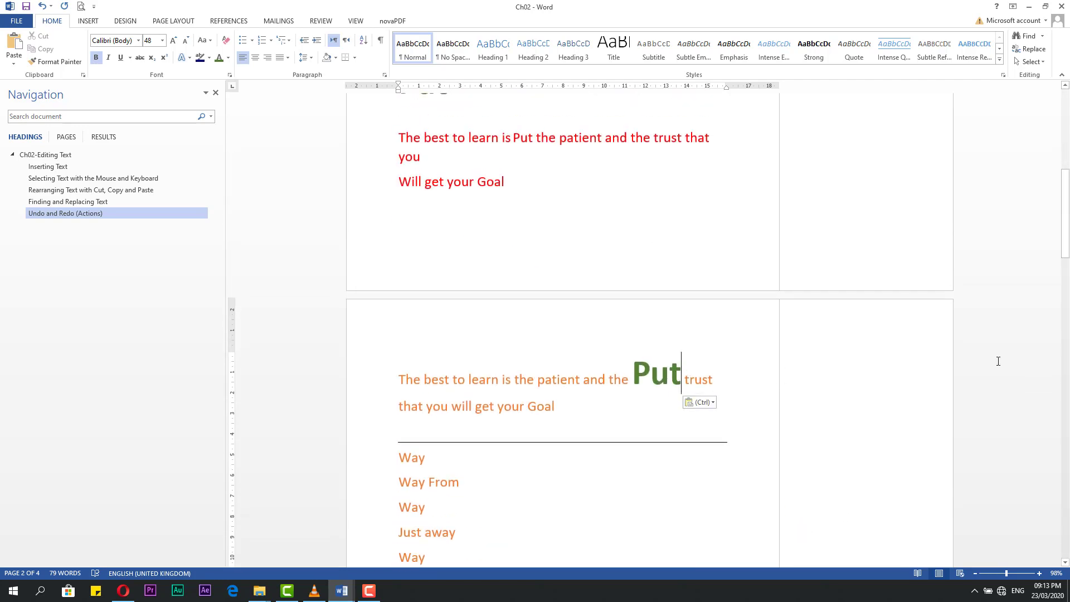
pyautogui.moveTo(1069, 273); pyautogui.dragTo(1069, 247)
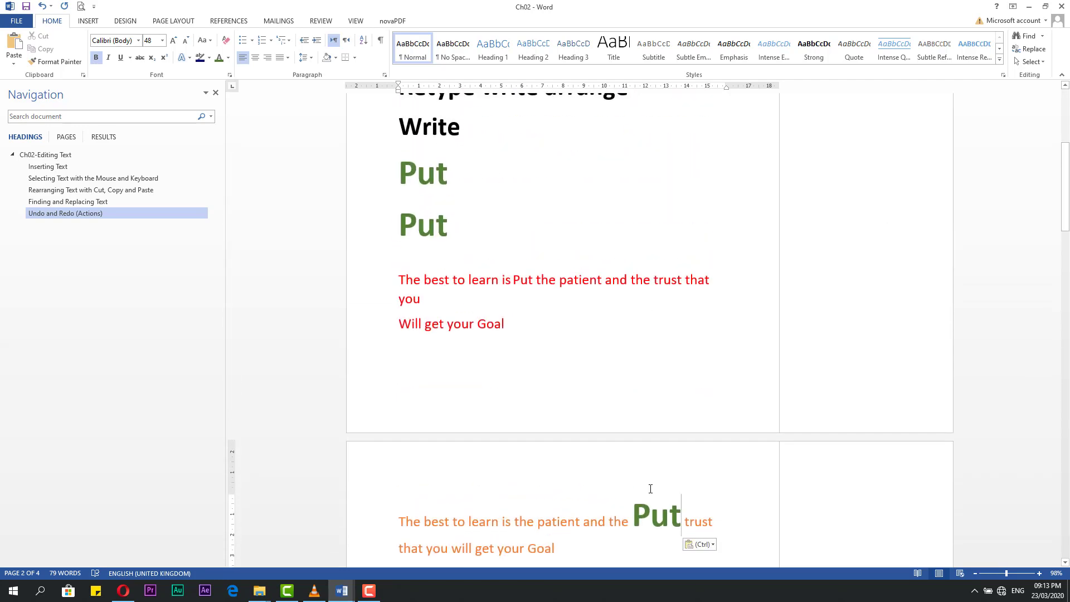
pyautogui.click(710, 545)
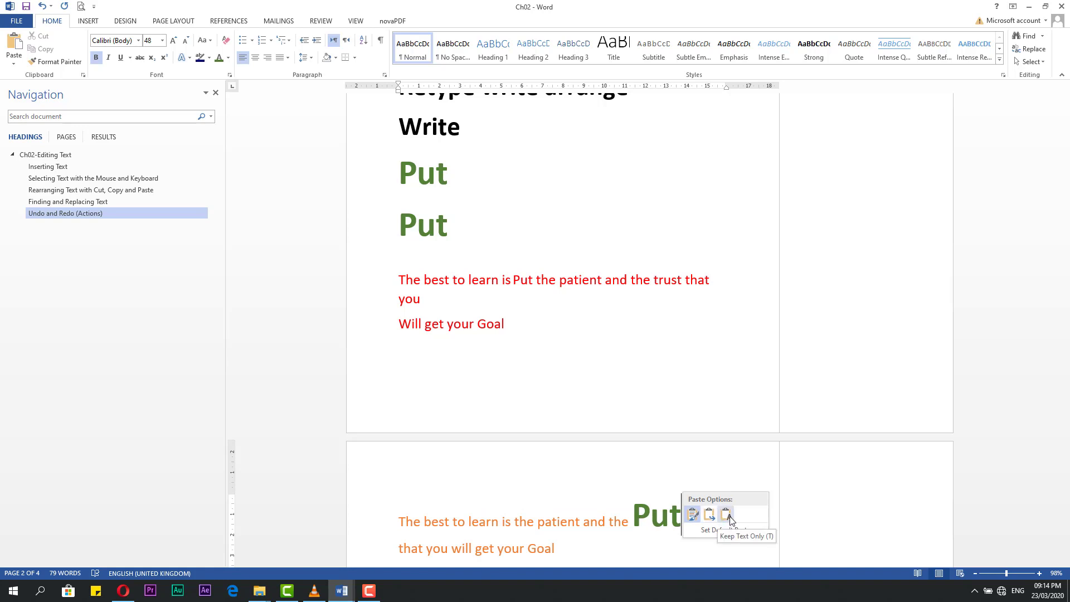
pyautogui.click(727, 516)
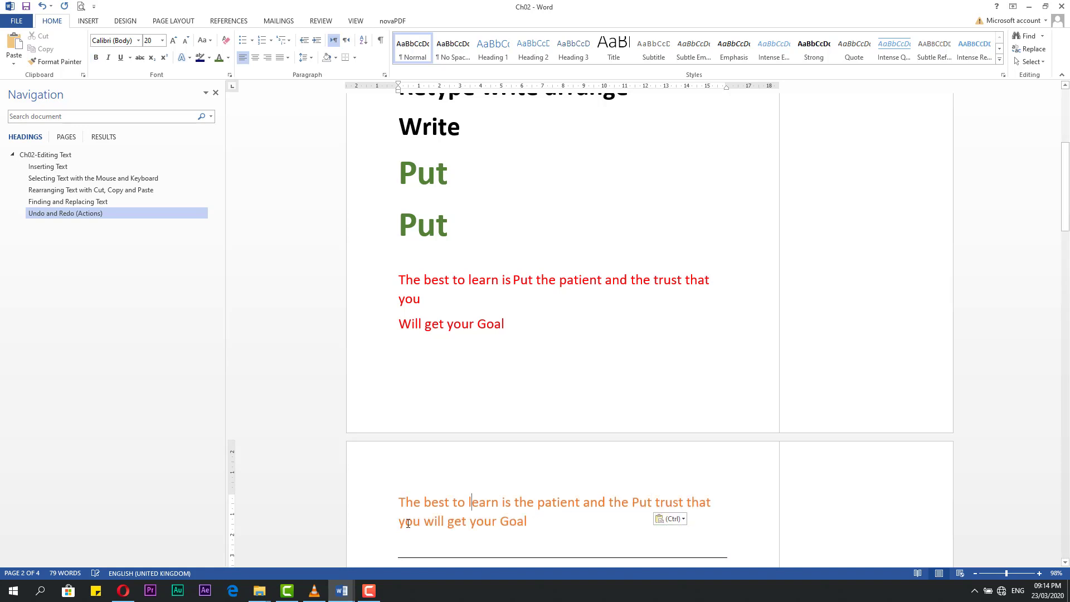
# Demonstrate selecting the upper green "Put" and clear the selection
pyautogui.click(466, 189)
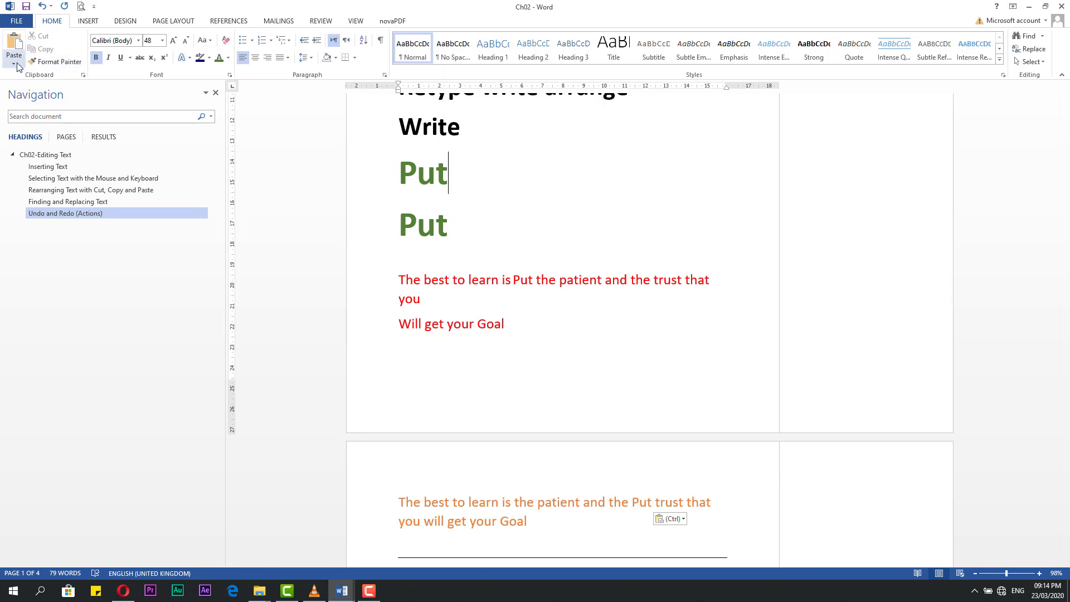
pyautogui.press('Left')
pyautogui.press('Left')
pyautogui.press('Left')
pyautogui.hotkey('shift', 'End')
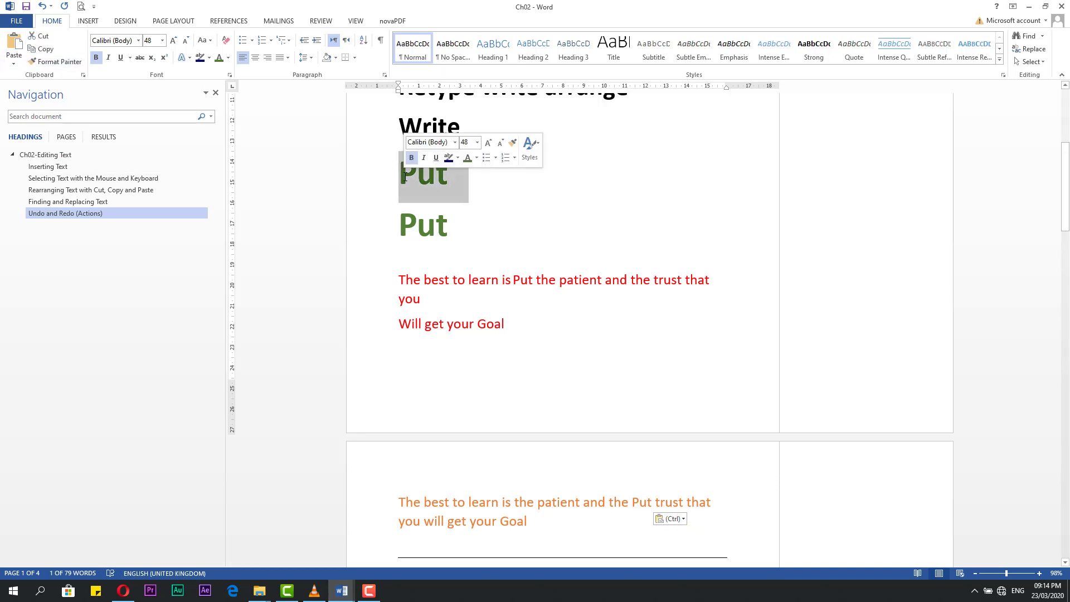
pyautogui.press('Left')
pyautogui.press('Right')
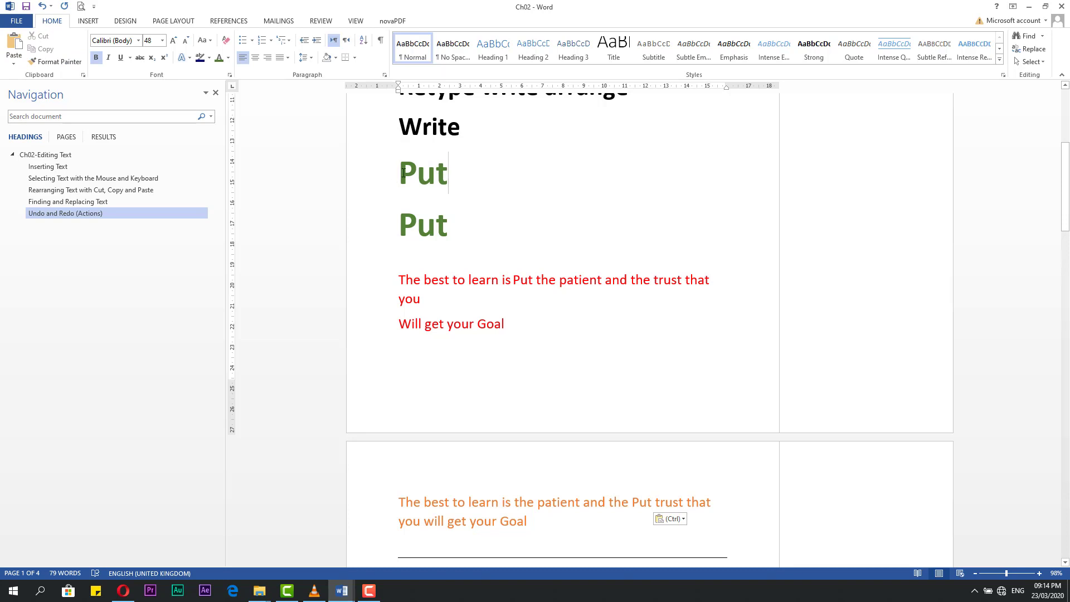
pyautogui.moveTo(403, 172); pyautogui.dragTo(468, 174)
pyautogui.click(415, 258)
# Copy the whole red paragraph that begins "The best to learn is Put"
pyautogui.moveTo(407, 280); pyautogui.dragTo(422, 298)
pyautogui.hotkey('ctrl', 'c')
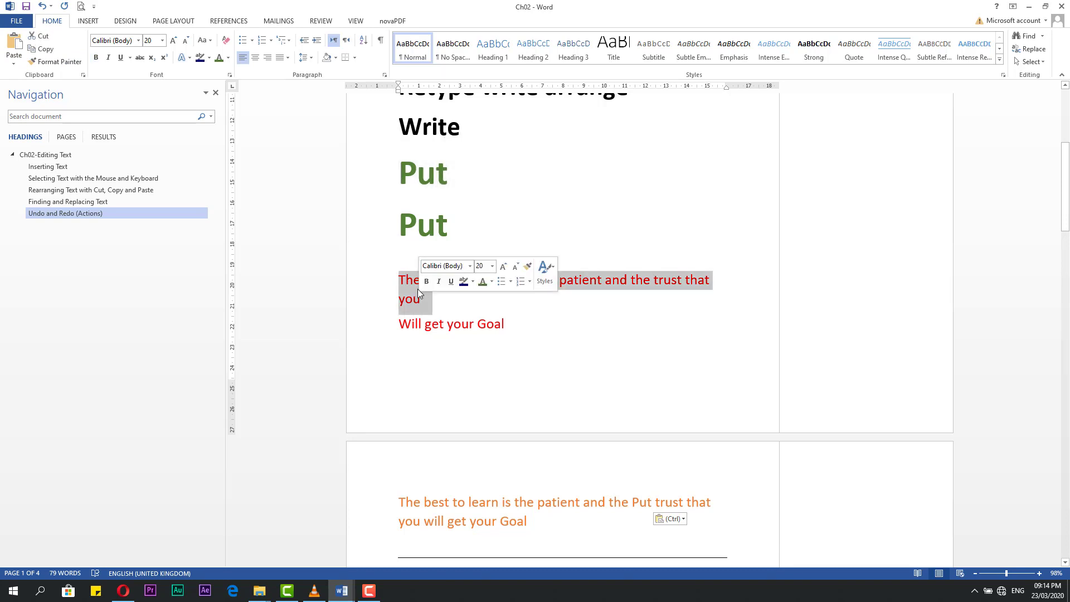
pyautogui.rightClick(411, 282)
pyautogui.press('Escape')
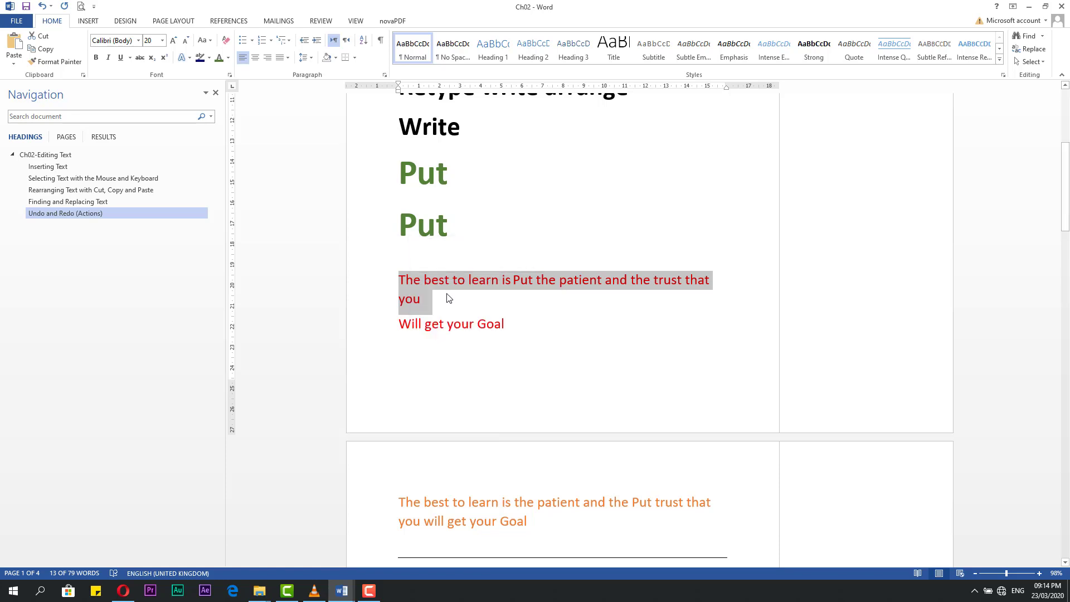
# Switch to the report-02 document and paste the copied paragraph above the cover title, keeping its source formatting
pyautogui.click(342, 591)
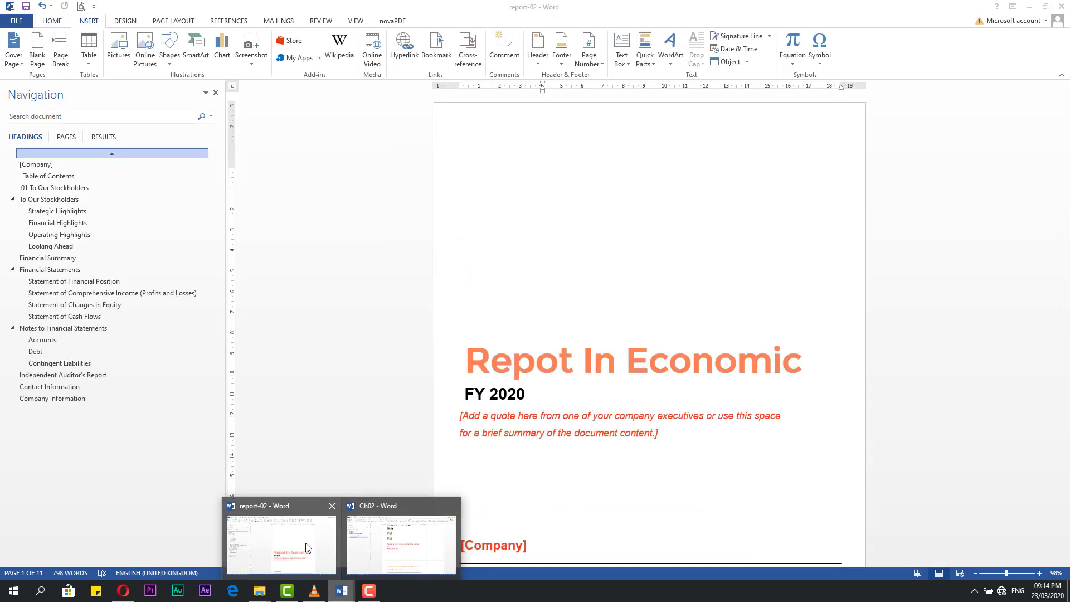
pyautogui.click(306, 547)
pyautogui.rightClick(547, 190)
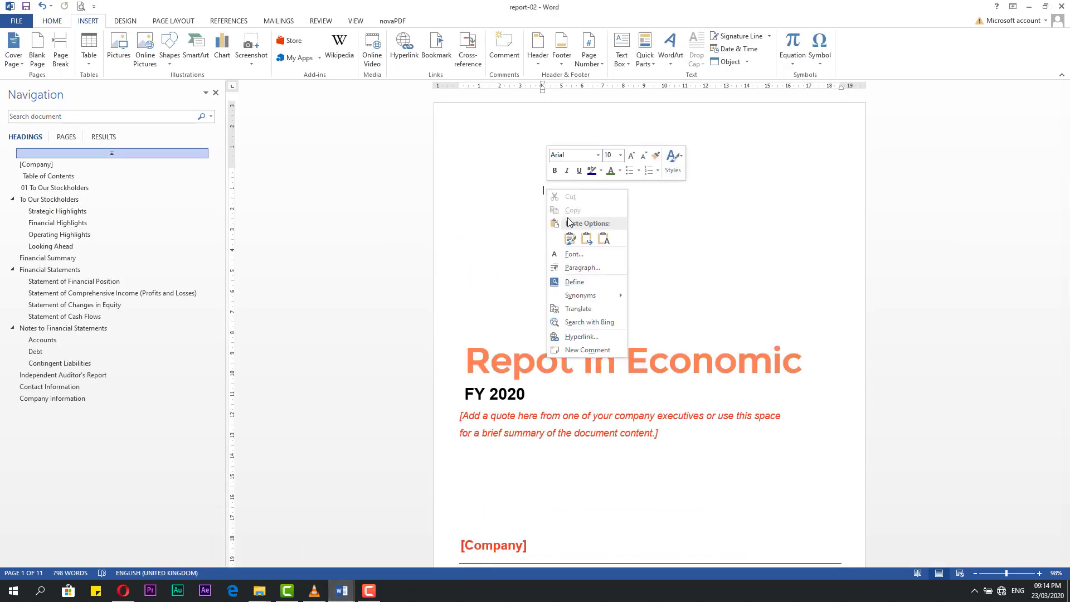
pyautogui.click(570, 238)
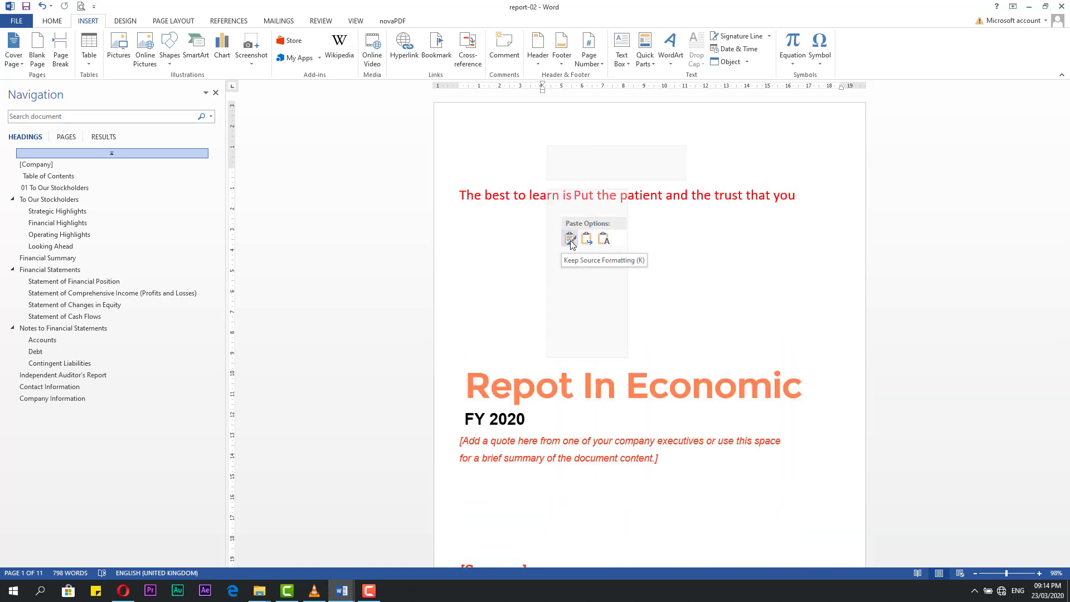
# Insert the copied red paragraph above the report's cover title using Keep Source Formatting
pyautogui.click(569, 240)
pyautogui.tripleClick(511, 195)
pyautogui.click(558, 210)
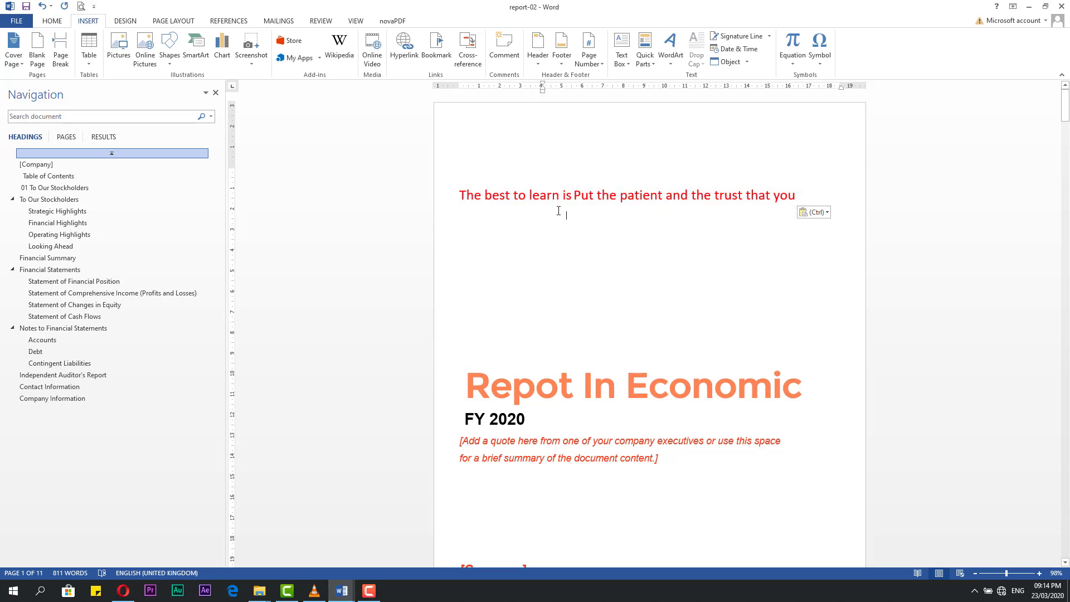
# Switch back to the Ch02 document, demonstrate selecting the red paragraph beginning "The best to learn", and clear the selection
pyautogui.moveTo(342, 591)
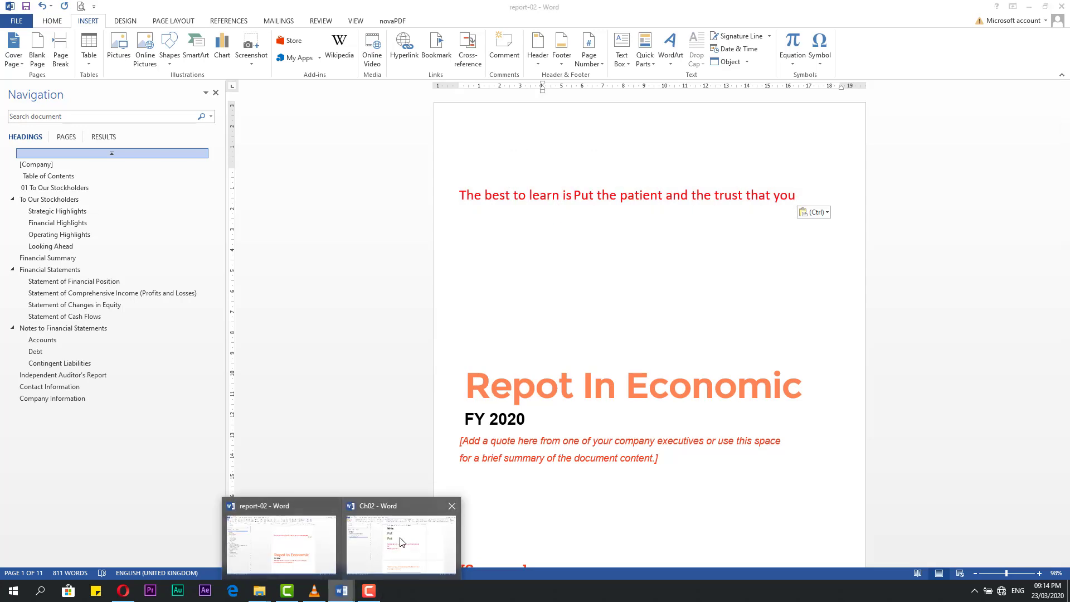
pyautogui.click(401, 541)
pyautogui.scroll(3, 493, 316)
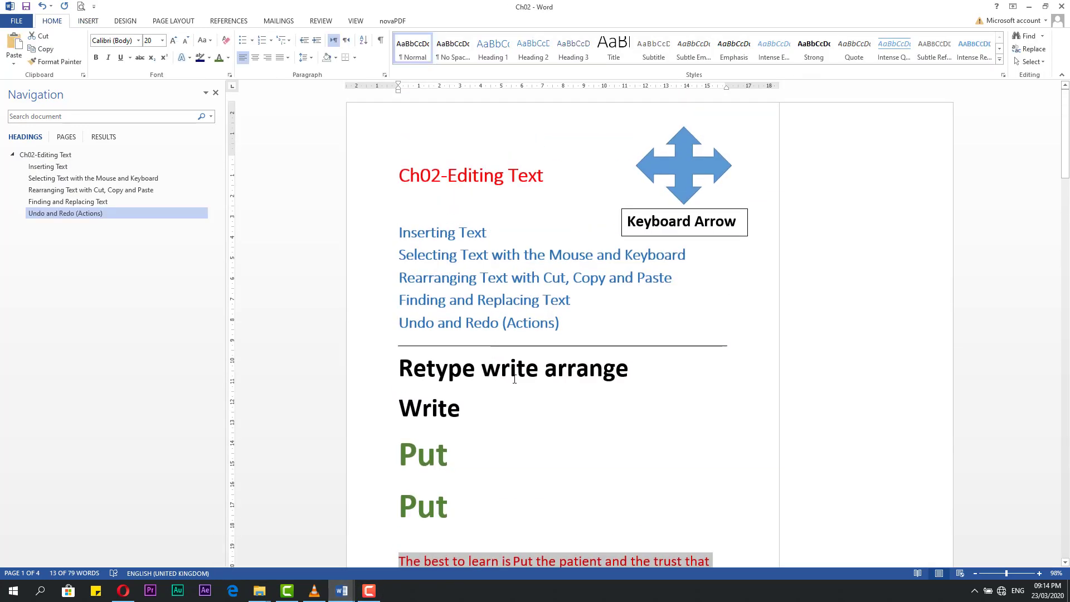
pyautogui.click(518, 418)
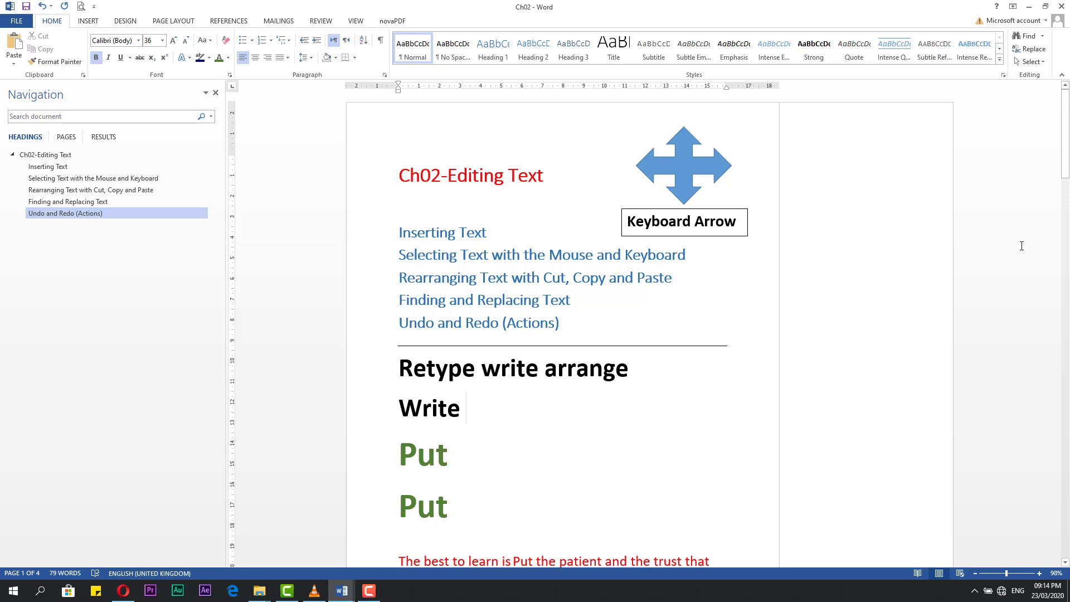
pyautogui.moveTo(1066, 179); pyautogui.dragTo(1066, 218)
pyautogui.tripleClick(421, 358)
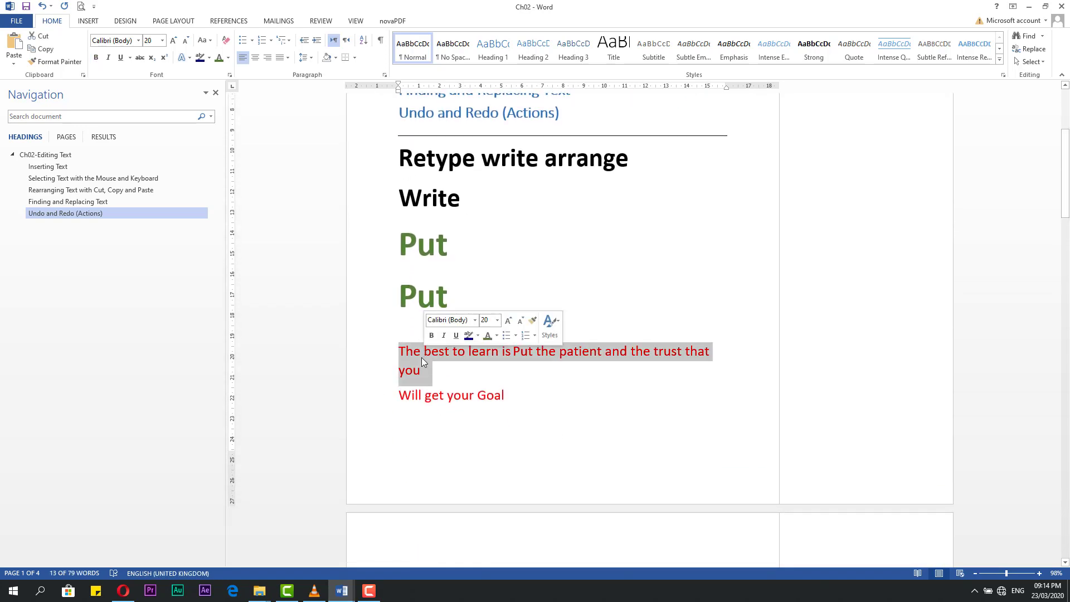
pyautogui.click(420, 360)
pyautogui.click(459, 369)
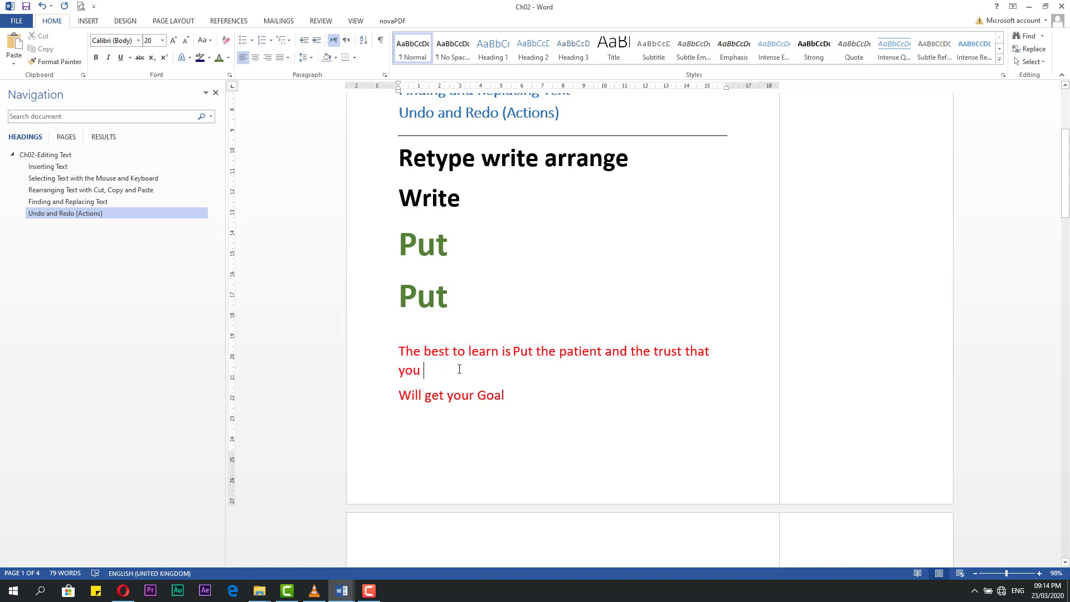
# Copy the lower green "Put" and paste it before "patient" in the red paragraph with Keep Source Formatting
pyautogui.click(417, 302)
pyautogui.doubleClick(413, 304)
pyautogui.click(436, 302)
pyautogui.moveTo(404, 301); pyautogui.dragTo(440, 302)
pyautogui.rightClick(440, 303)
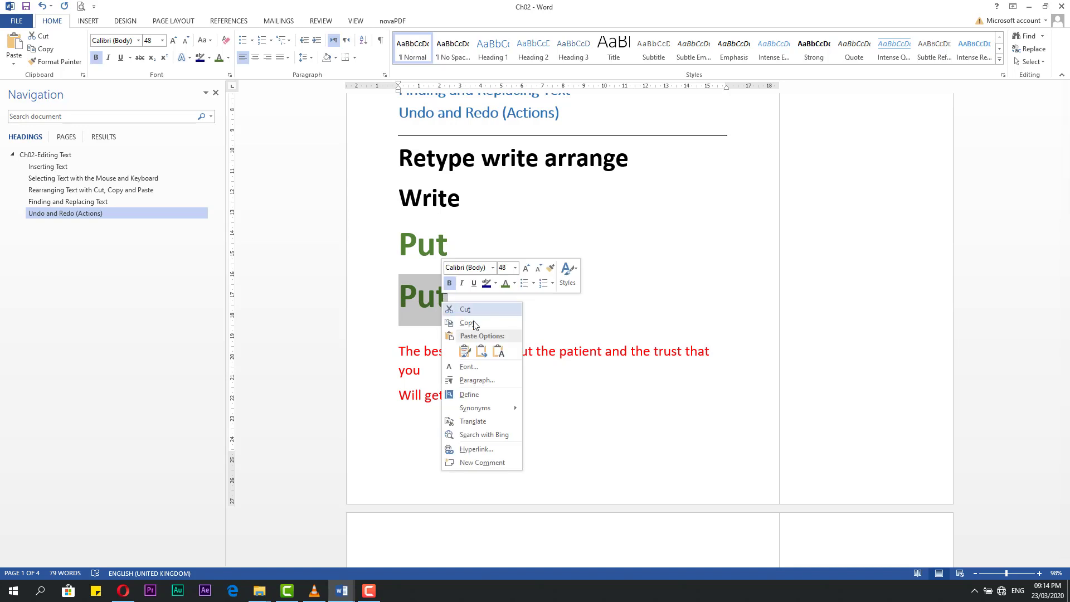
pyautogui.click(474, 323)
pyautogui.rightClick(560, 352)
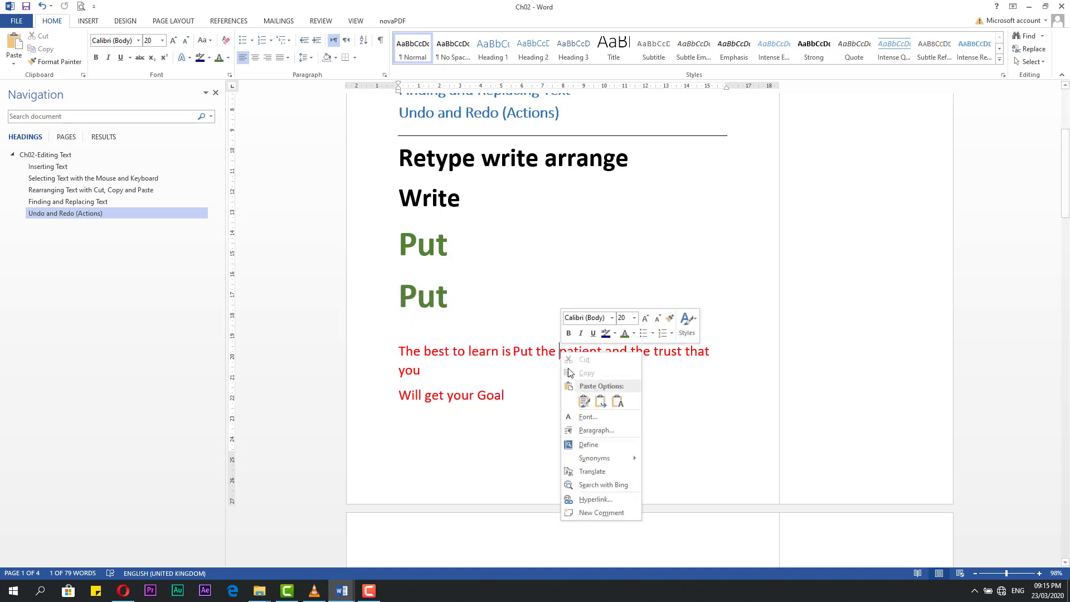
pyautogui.click(585, 401)
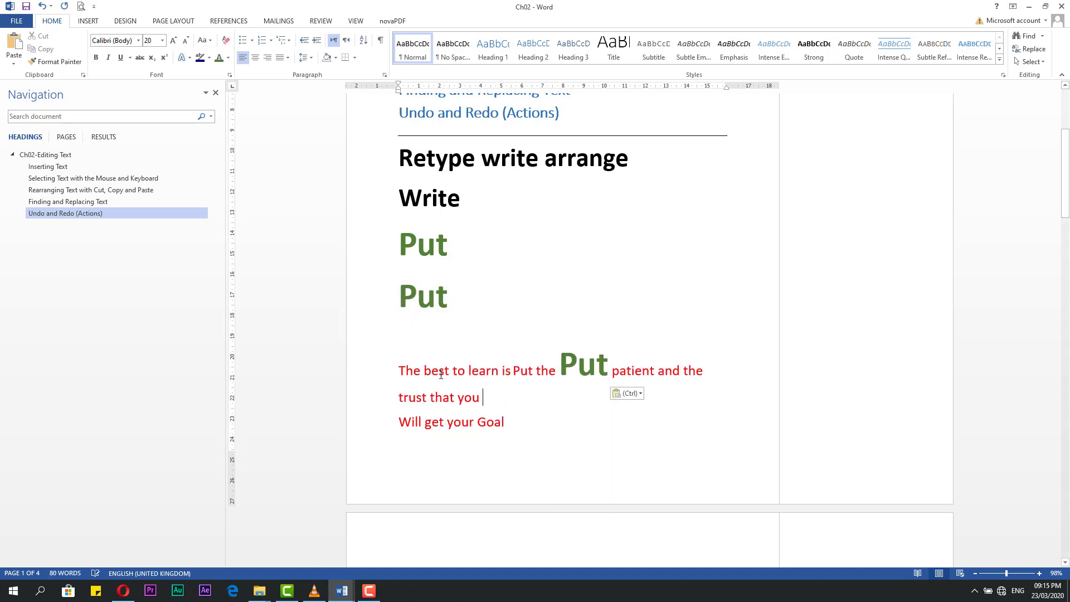
# Use Format Painter to apply the formatting of "The best" to the rest of the red paragraph
pyautogui.moveTo(403, 372); pyautogui.dragTo(426, 389)
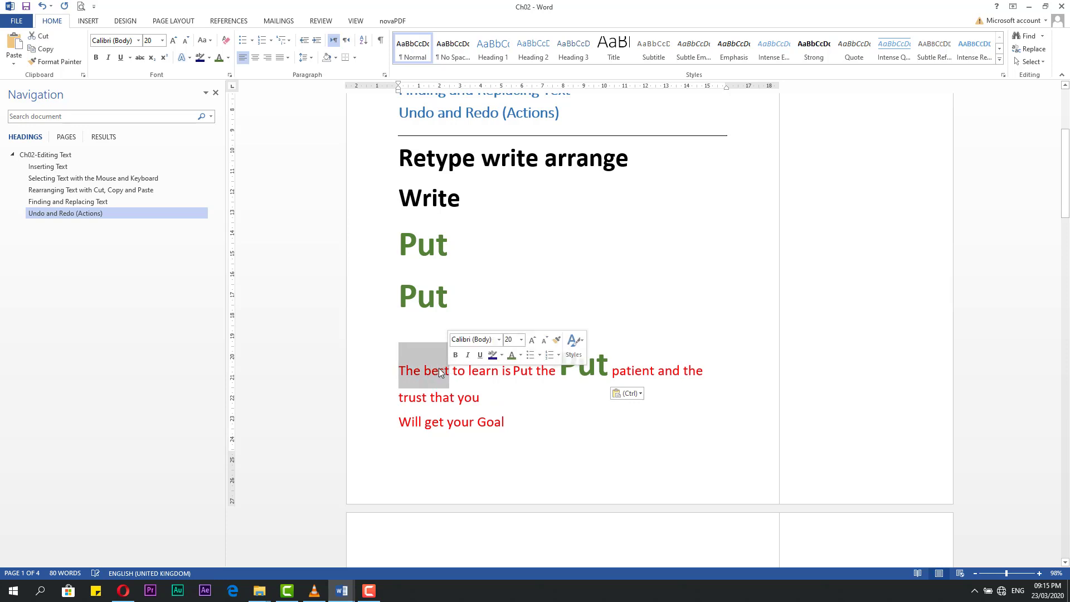
pyautogui.click(53, 63)
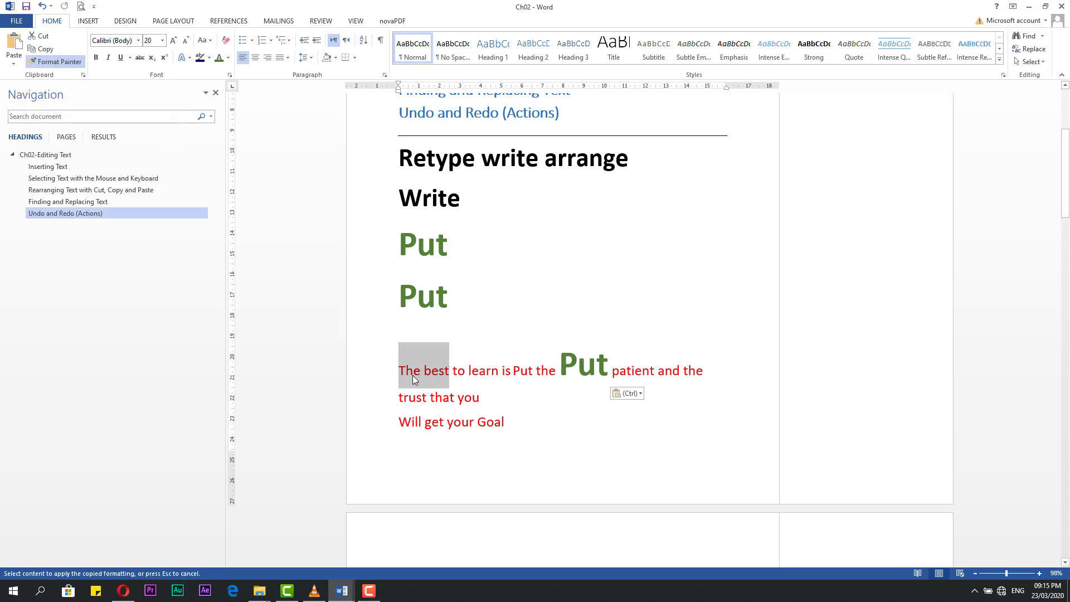
pyautogui.moveTo(395, 381); pyautogui.dragTo(480, 397)
pyautogui.click(563, 357)
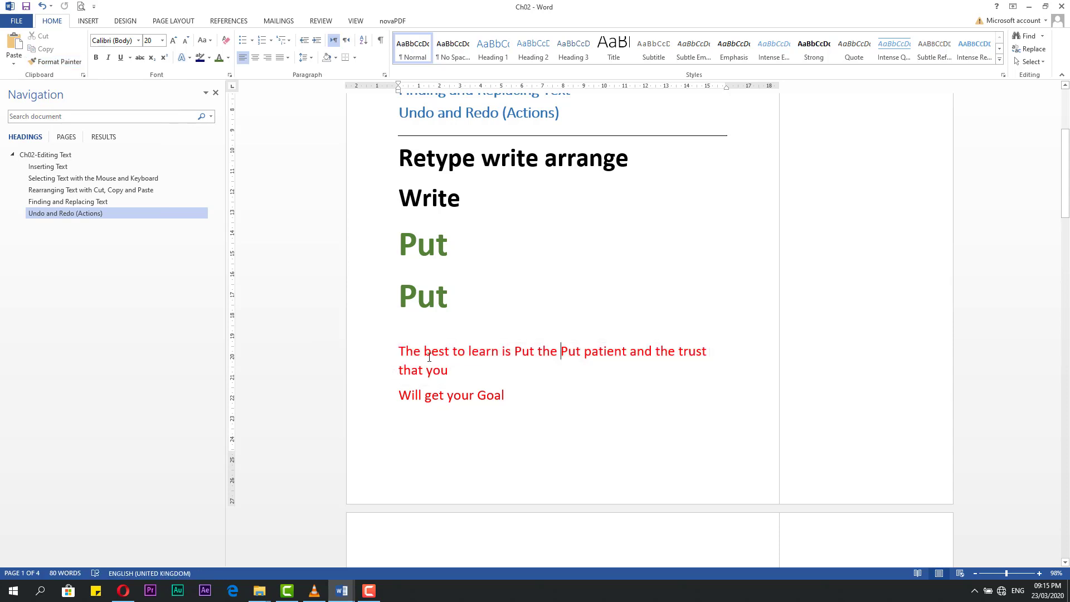
pyautogui.moveTo(422, 363); pyautogui.dragTo(509, 399)
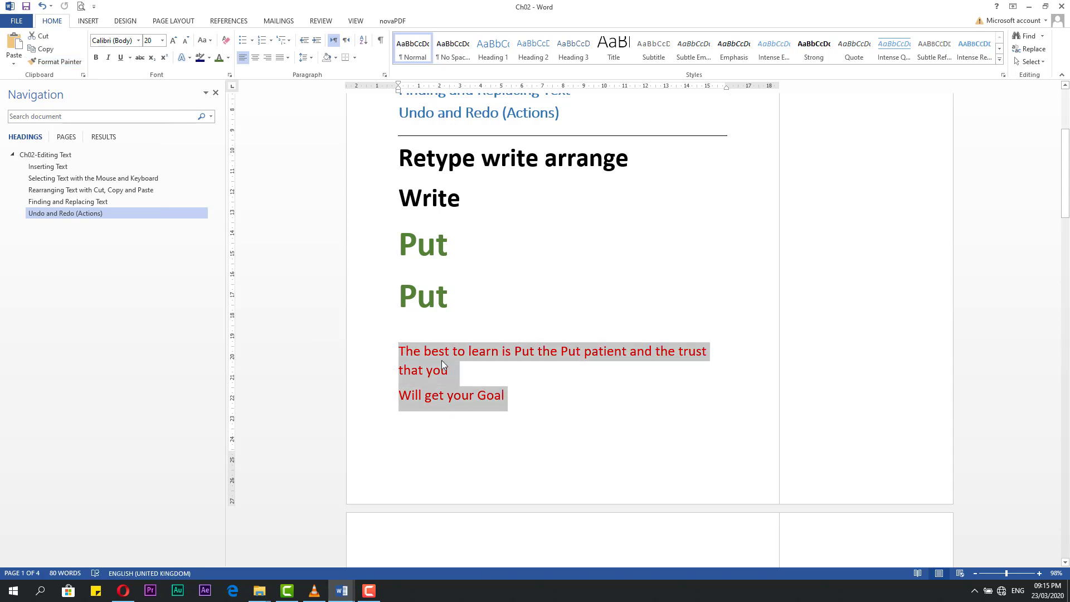
# Copy the lower green "Put" again and paste it before "Put patient" in the red paragraph, keeping source formatting
pyautogui.click(415, 301)
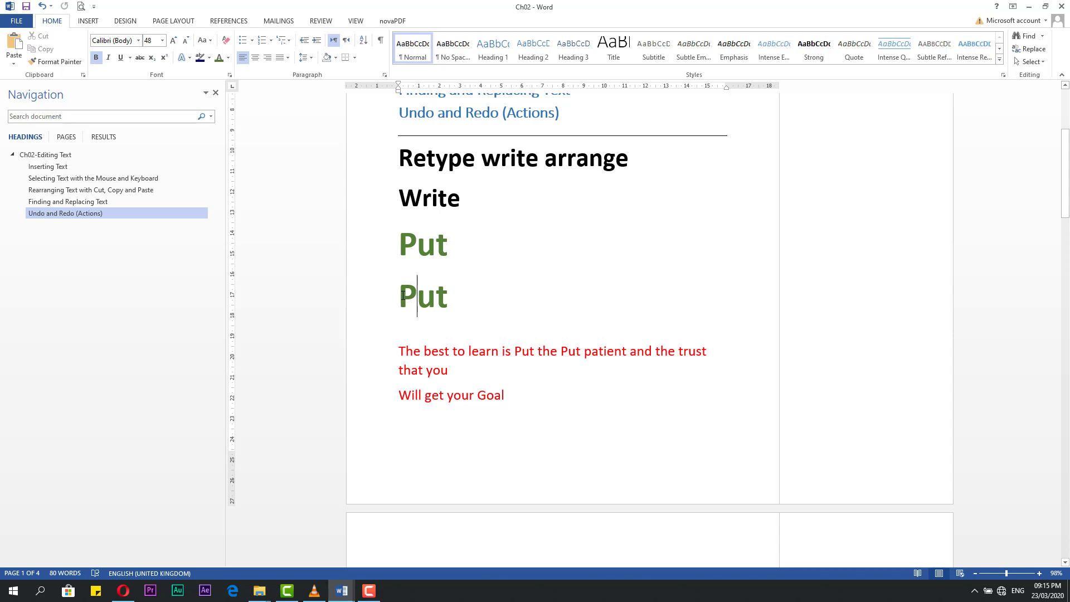
pyautogui.moveTo(399, 301); pyautogui.dragTo(446, 300)
pyautogui.rightClick(446, 300)
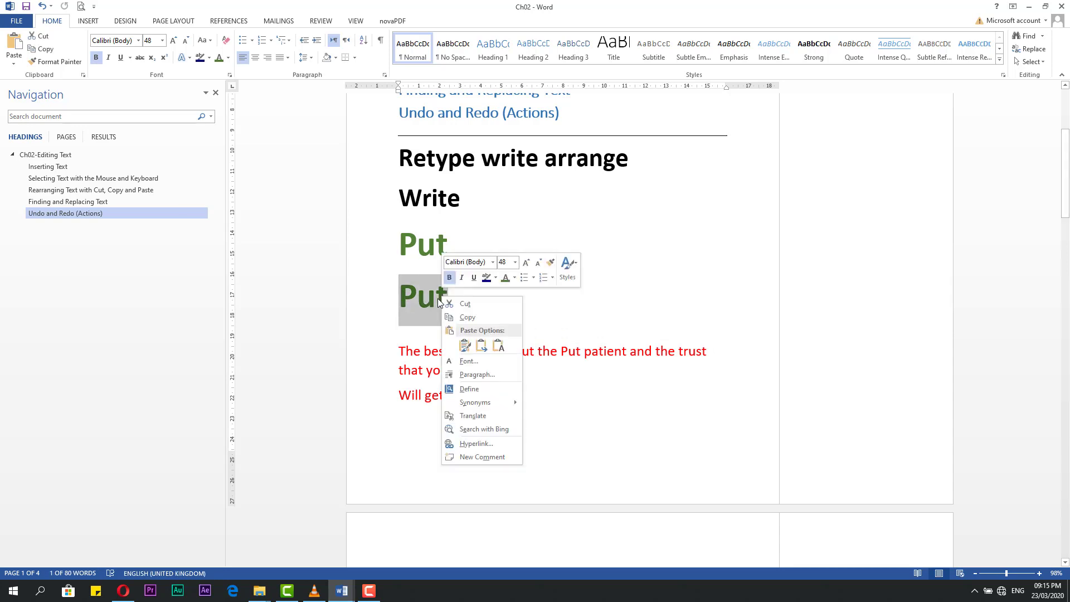
pyautogui.click(472, 319)
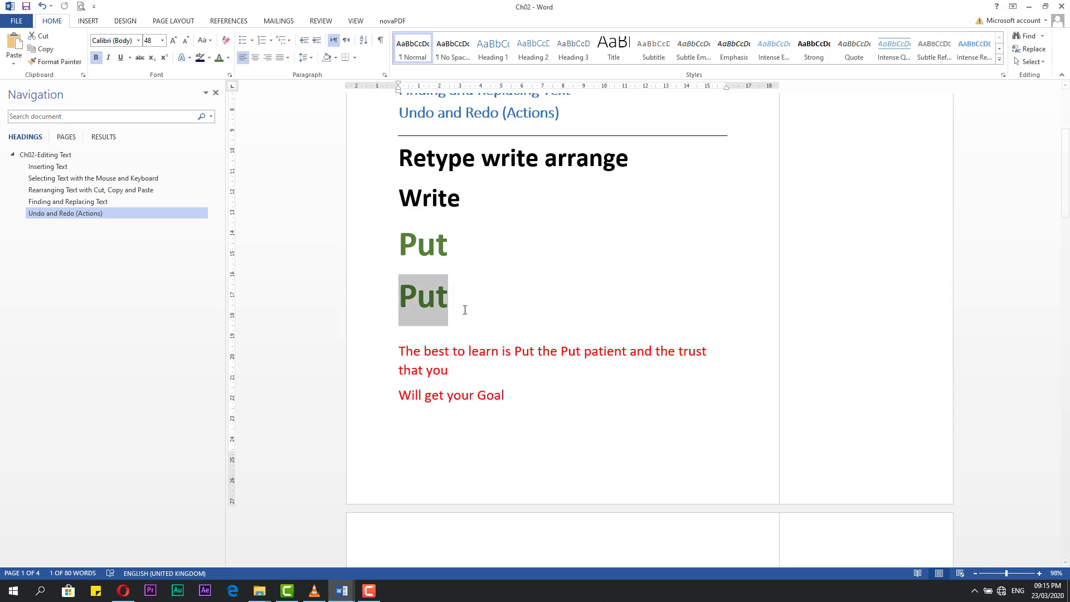
pyautogui.rightClick(558, 352)
pyautogui.click(584, 402)
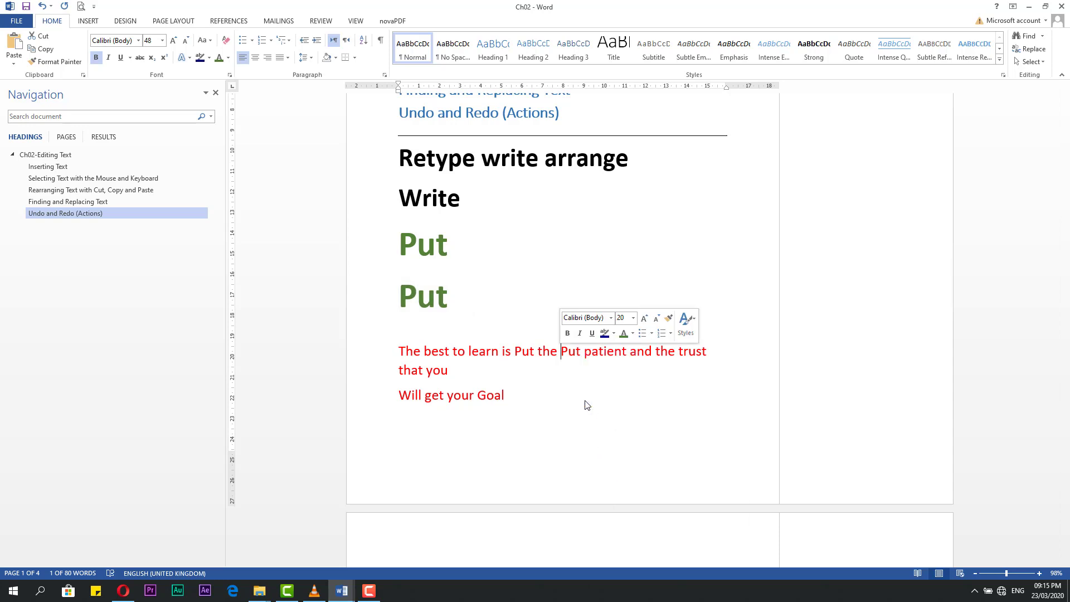
# Try to apply the formatting of the word "The" to the red paragraph with Format Painter
pyautogui.doubleClick(408, 371)
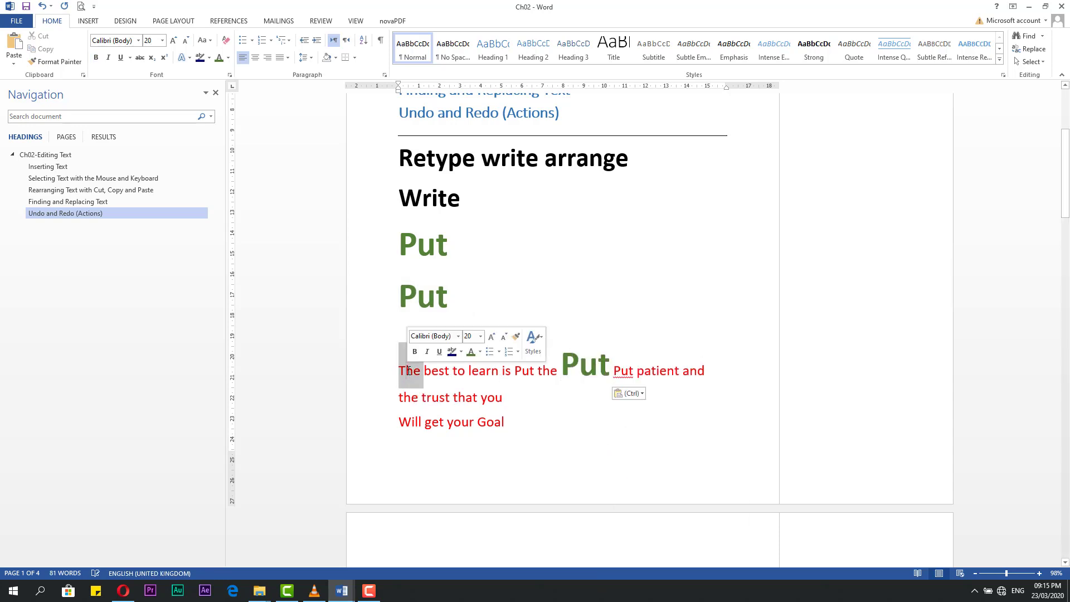
pyautogui.click(56, 61)
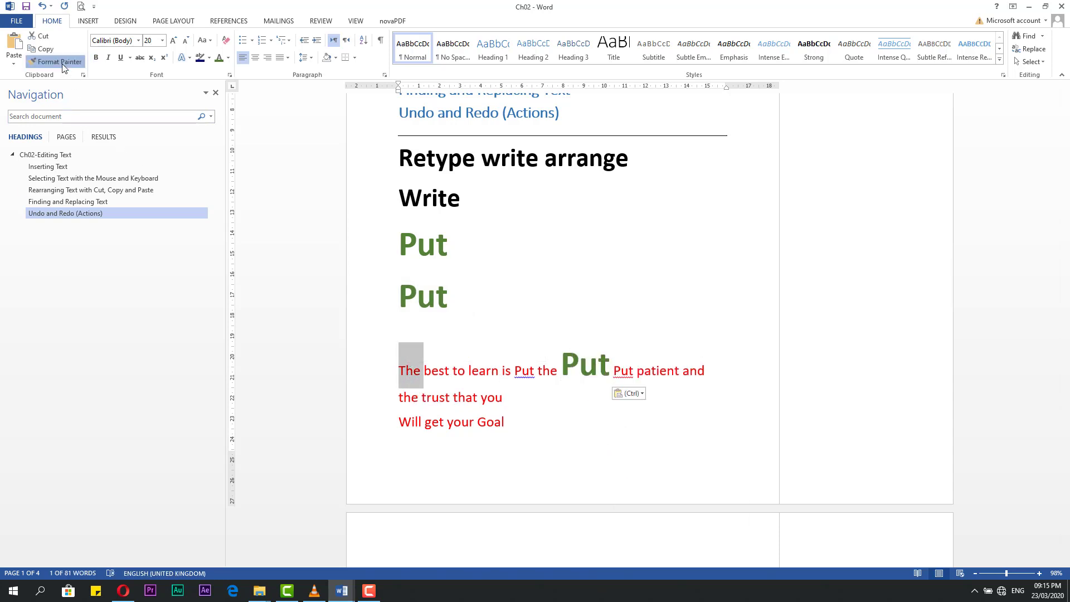
pyautogui.tripleClick(457, 372)
pyautogui.click(415, 371)
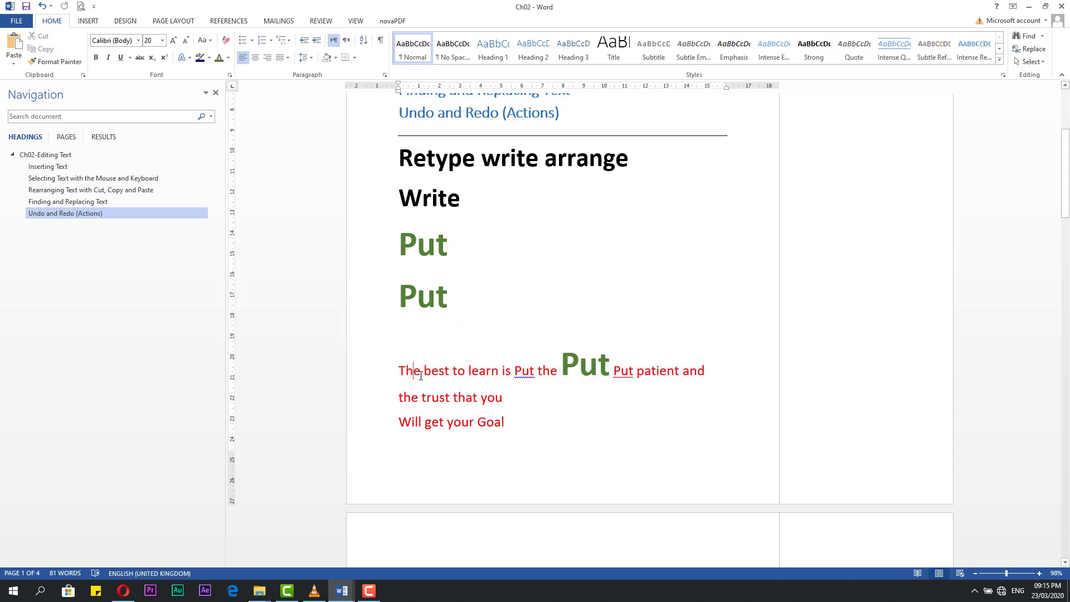
# Copy the formatting of letters in "The" onto the whole red paragraph with Format Painter and clear the selection
pyautogui.moveTo(421, 373); pyautogui.dragTo(405, 373)
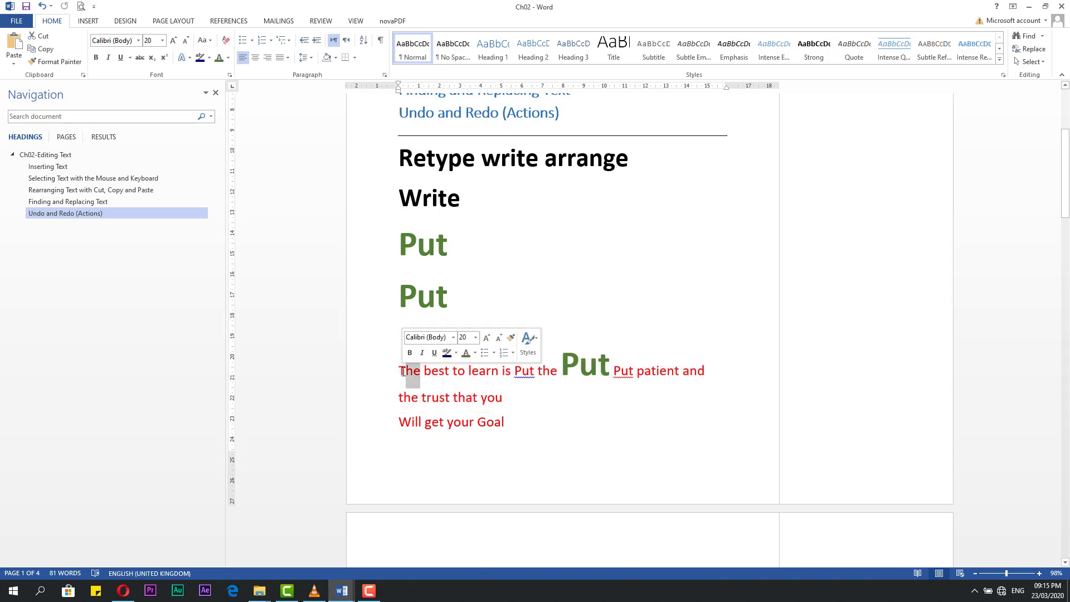
pyautogui.click(511, 337)
pyautogui.tripleClick(370, 377)
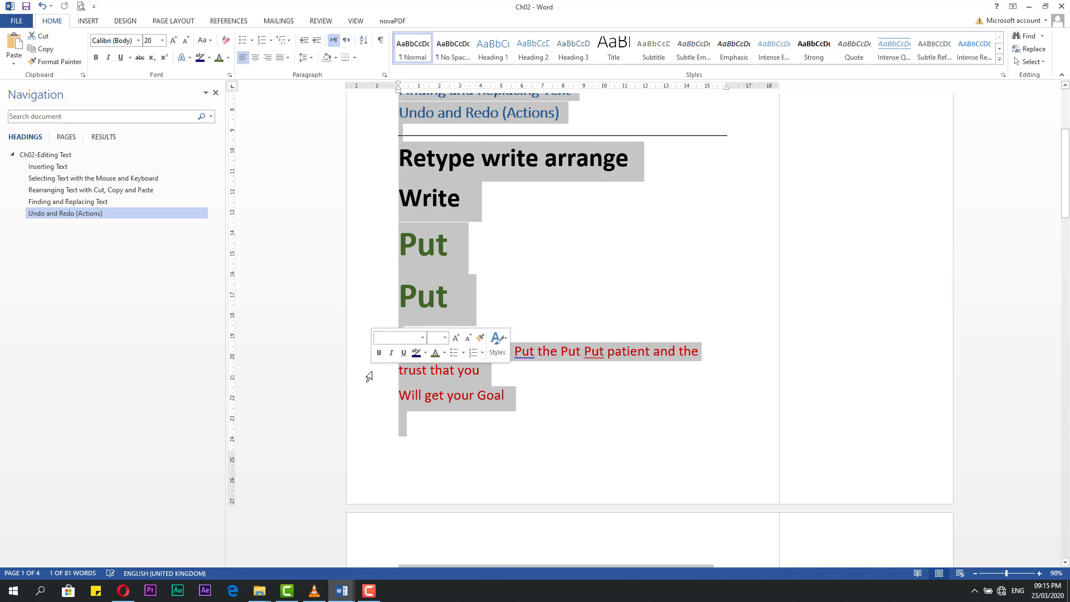
pyautogui.click(503, 395)
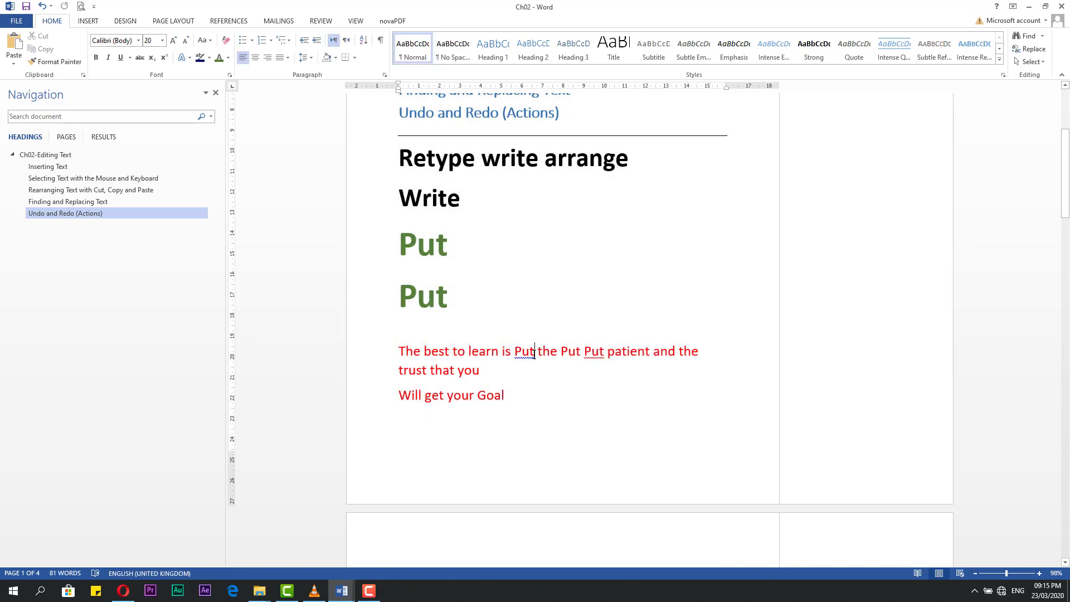
# Undo the extra "Put" pastes and Format Painter changes in the red paragraph
pyautogui.doubleClick(524, 351)
pyautogui.click(516, 372)
pyautogui.hotkey('ctrl', 'z')
pyautogui.hotkey('ctrl', 'z')
pyautogui.hotkey('ctrl', 'z')
pyautogui.hotkey('ctrl', 'z')
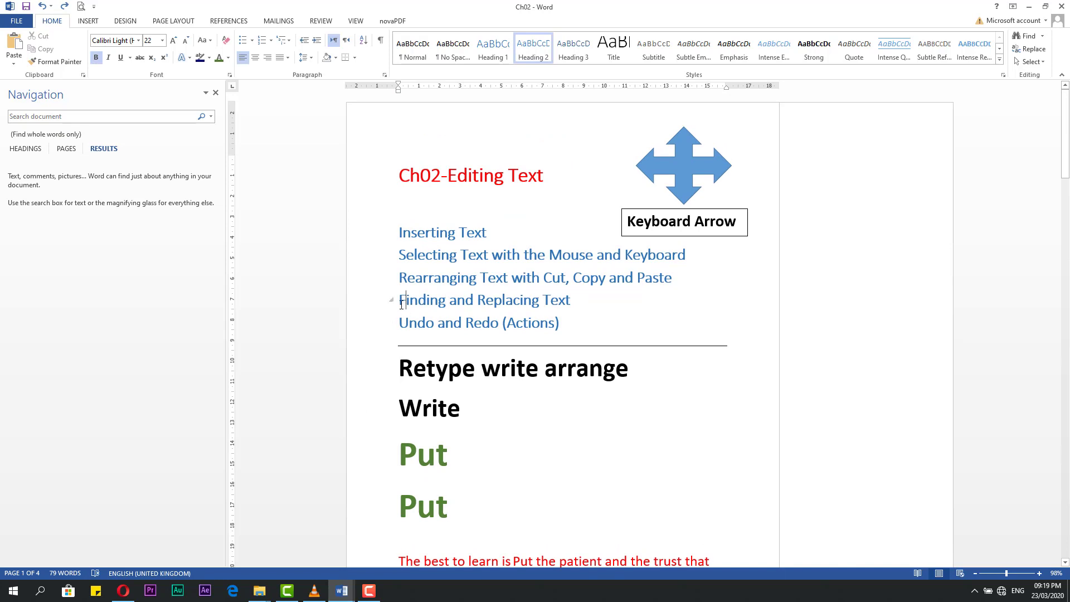
# Highlight the topic heading "Finding and Replacing Text" and clear the selection
pyautogui.moveTo(401, 305); pyautogui.dragTo(556, 310)
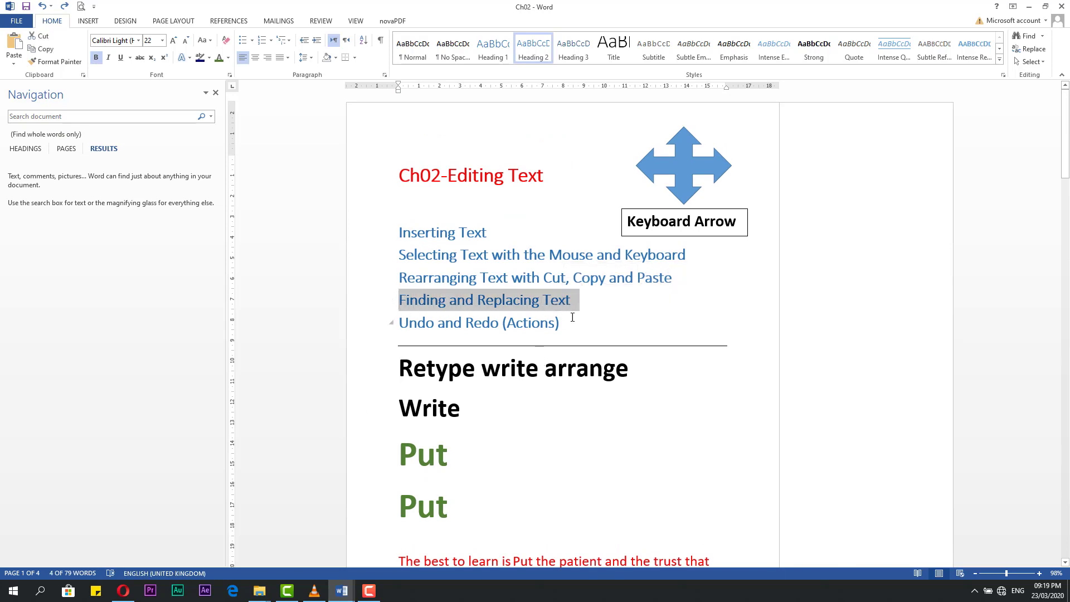
pyautogui.click(572, 316)
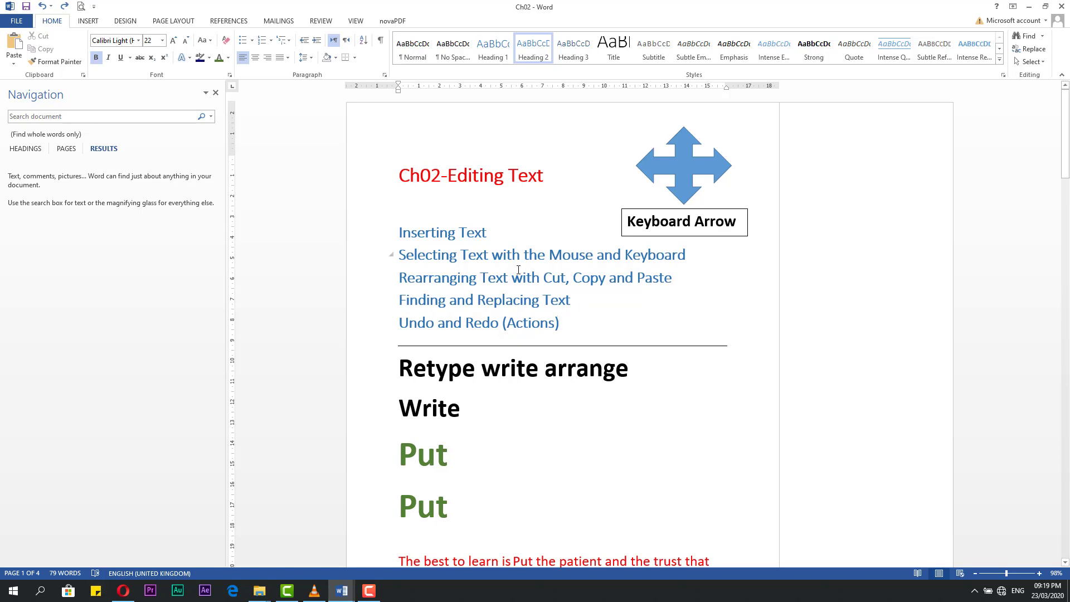
pyautogui.moveTo(408, 306); pyautogui.dragTo(574, 304)
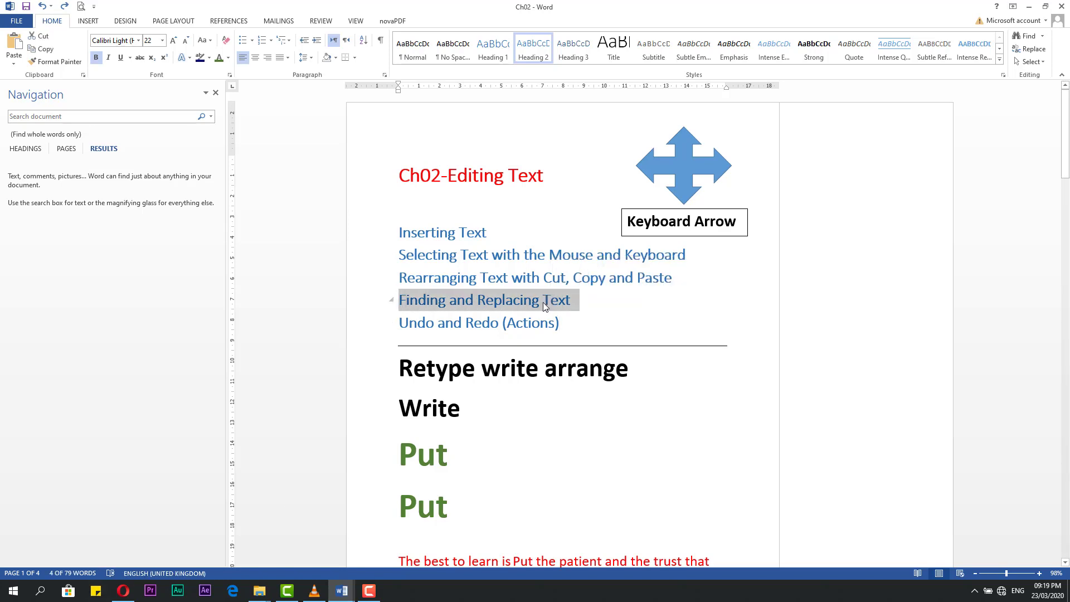
pyautogui.click(543, 302)
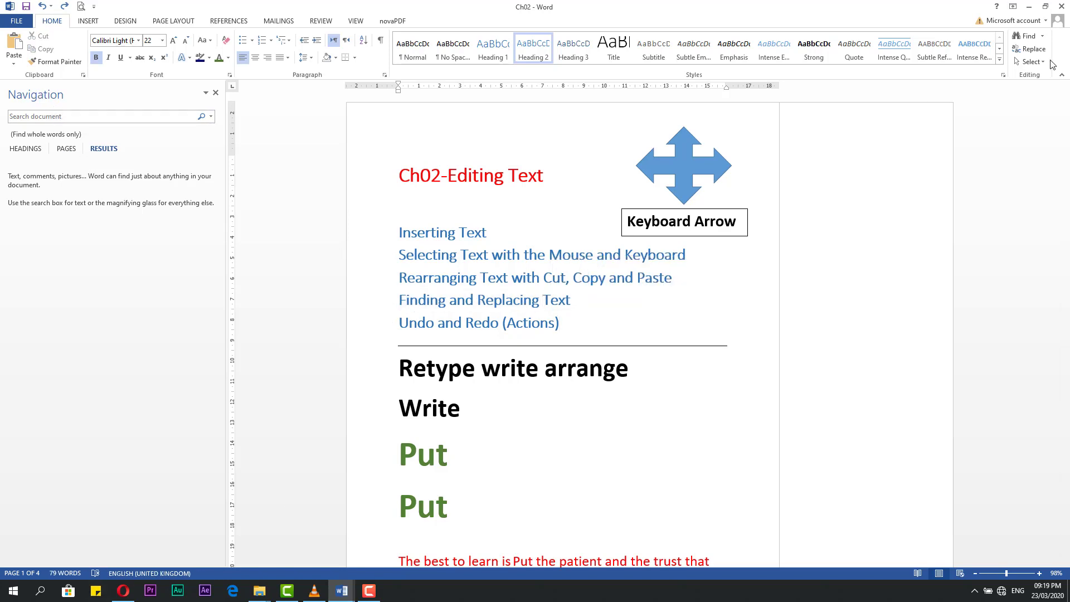
# View the document's heading outline, return to the search results view, and search the document for "way"
pyautogui.click(34, 117)
pyautogui.click(28, 149)
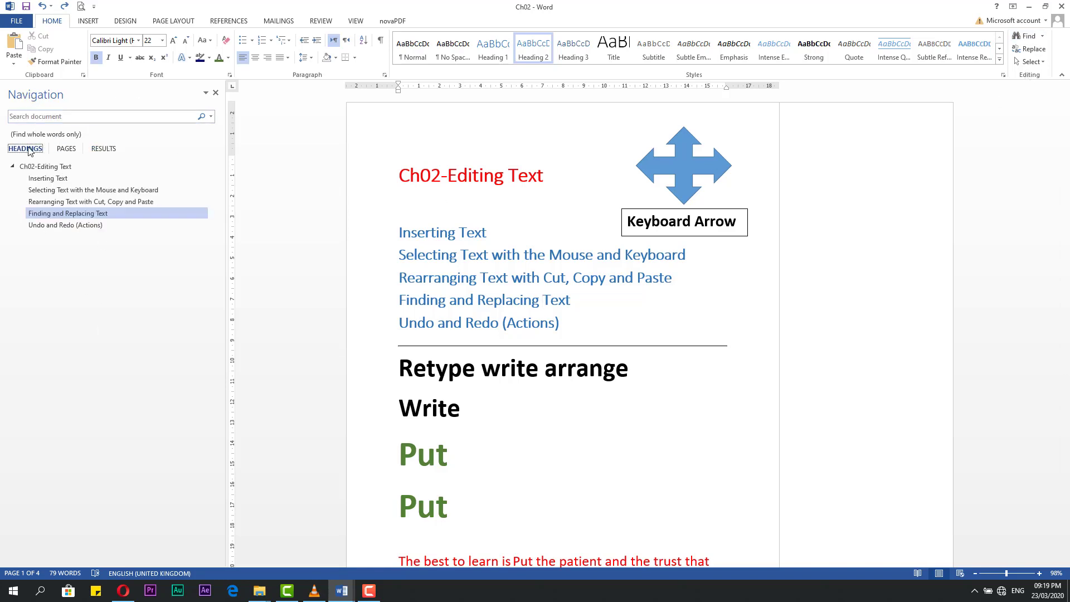
pyautogui.click(105, 150)
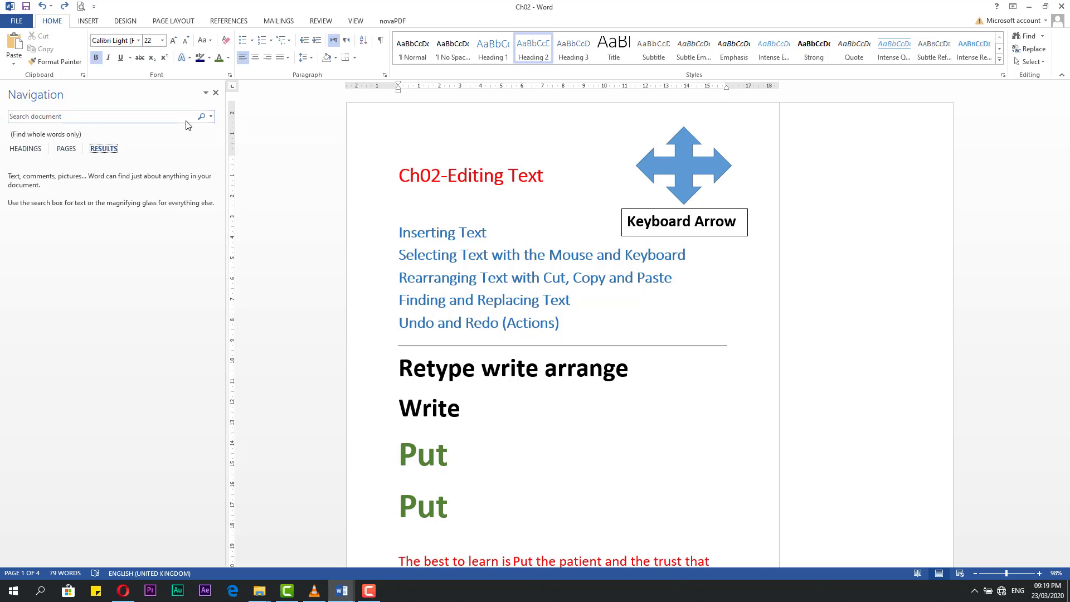
pyautogui.click(161, 118)
pyautogui.write('way')
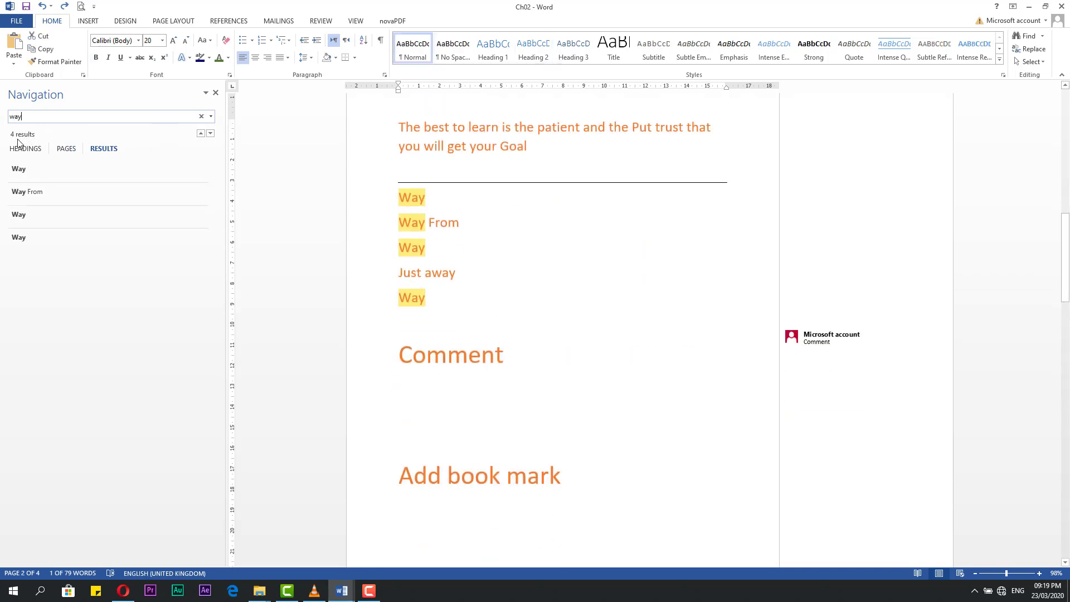
# Step through the found occurrences of "way" in the document, ending on the first one
pyautogui.click(21, 170)
pyautogui.click(22, 193)
pyautogui.click(23, 214)
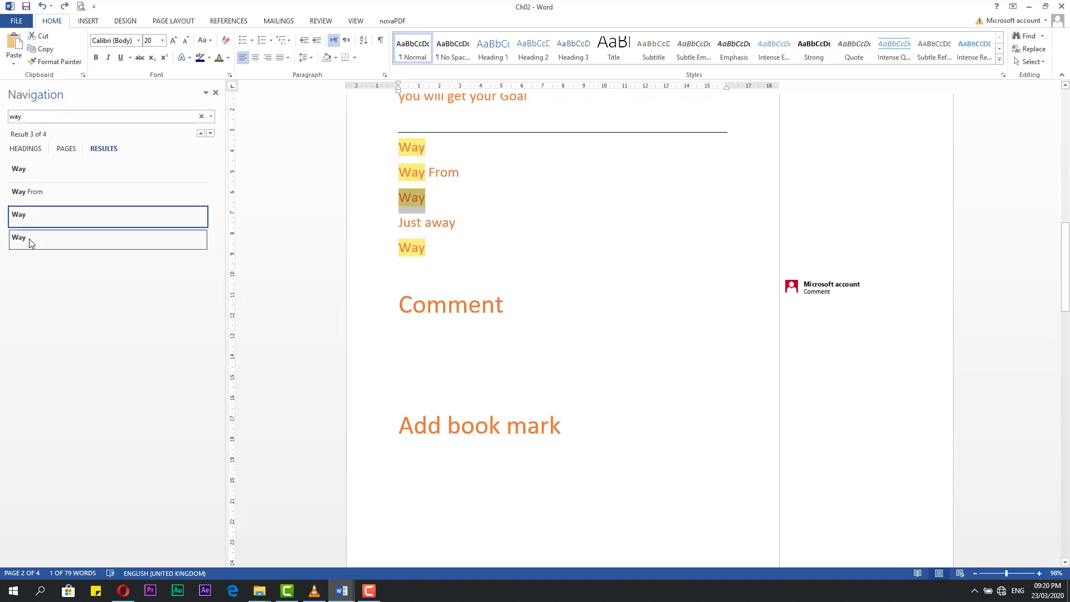
pyautogui.click(28, 193)
pyautogui.click(25, 176)
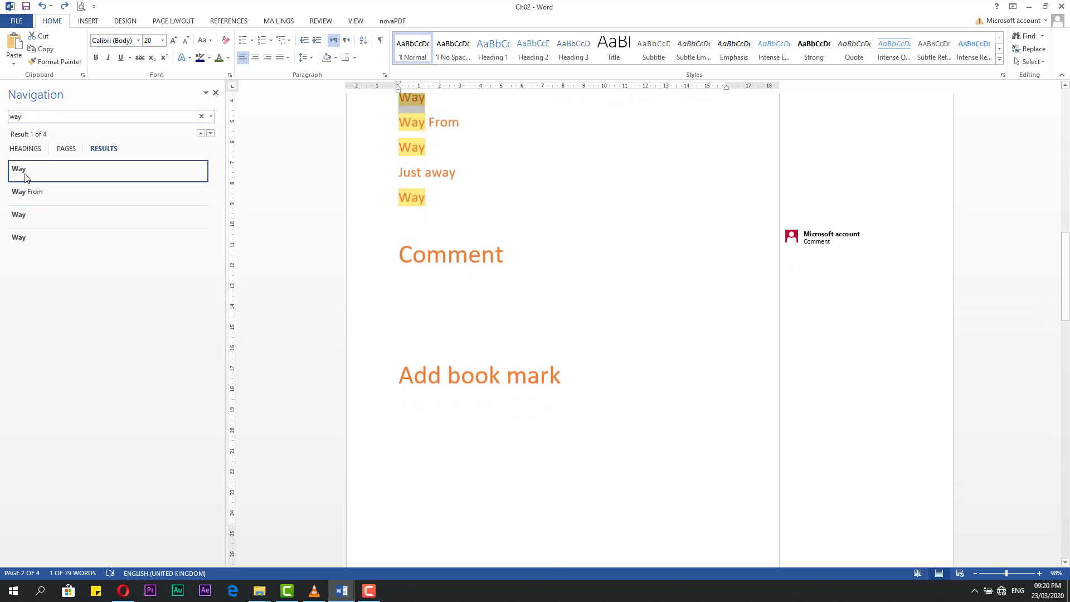
# Clear the document search and turn on Match case in the find options
pyautogui.click(202, 116)
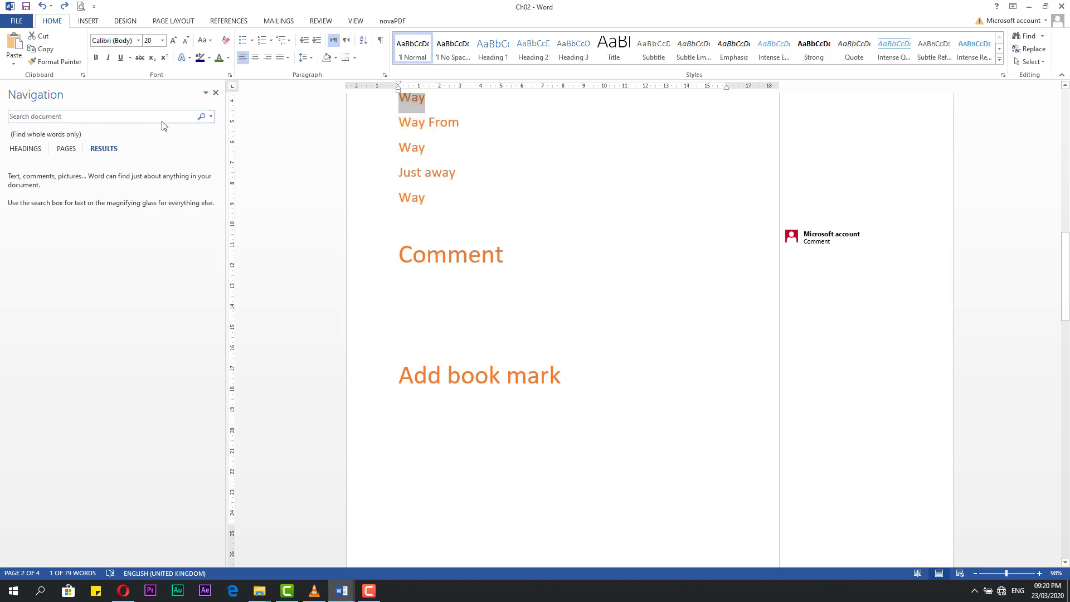
pyautogui.click(202, 118)
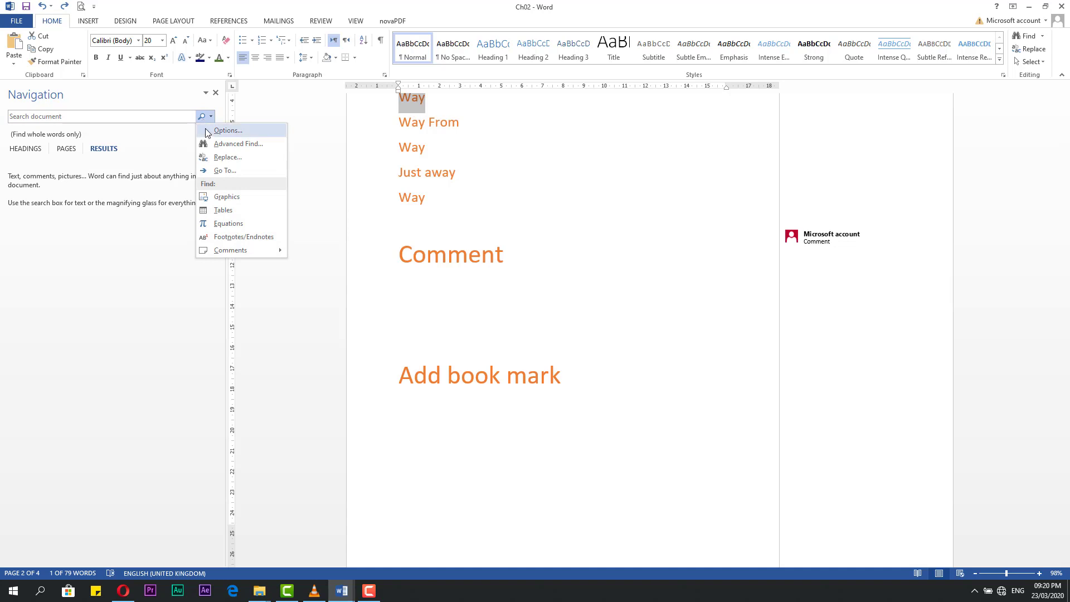
pyautogui.click(228, 130)
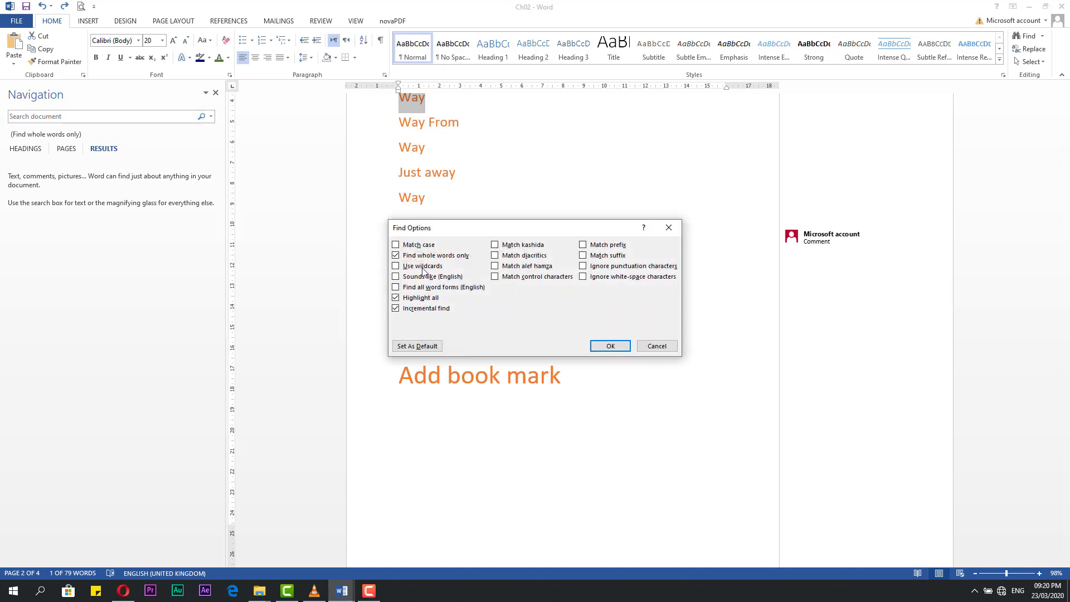
pyautogui.click(397, 245)
pyautogui.moveTo(436, 233); pyautogui.dragTo(596, 249)
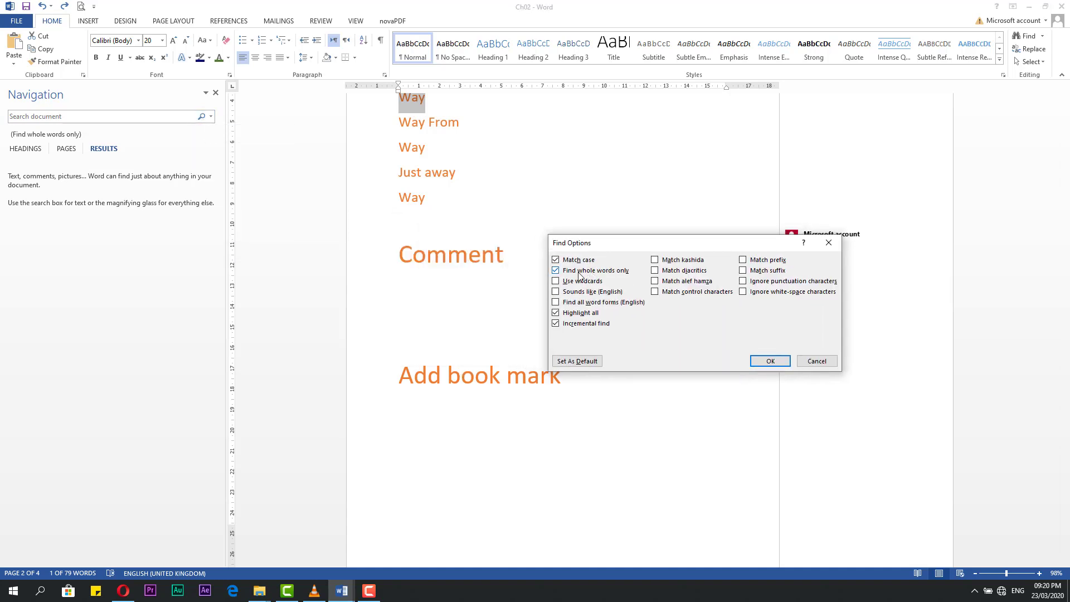
pyautogui.click(775, 366)
# Search the document for "way" and for "Way" in turn, and clear the search
pyautogui.click(22, 119)
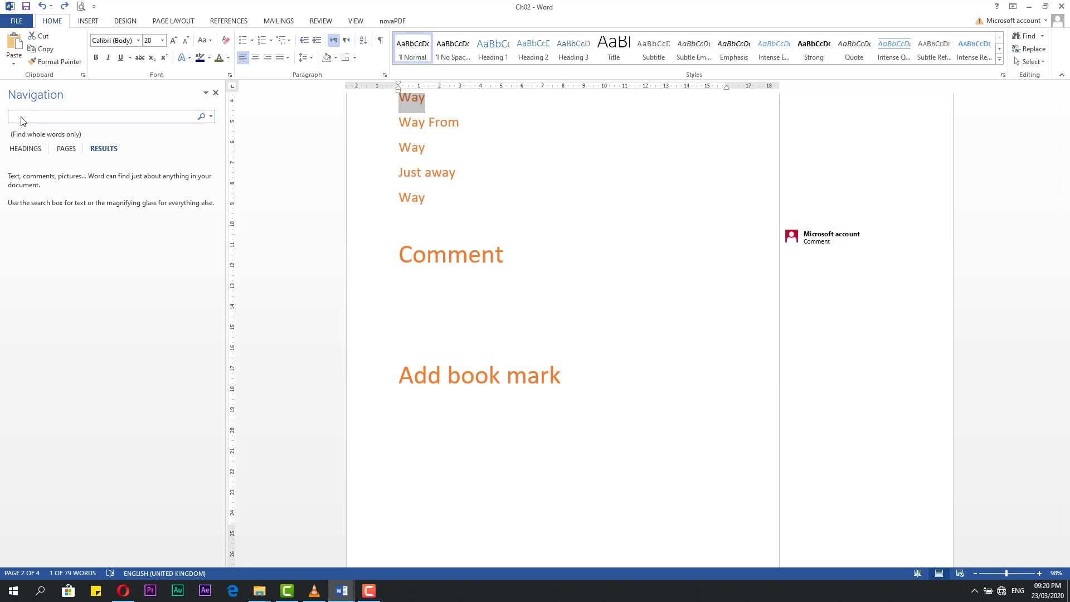
pyautogui.write('way')
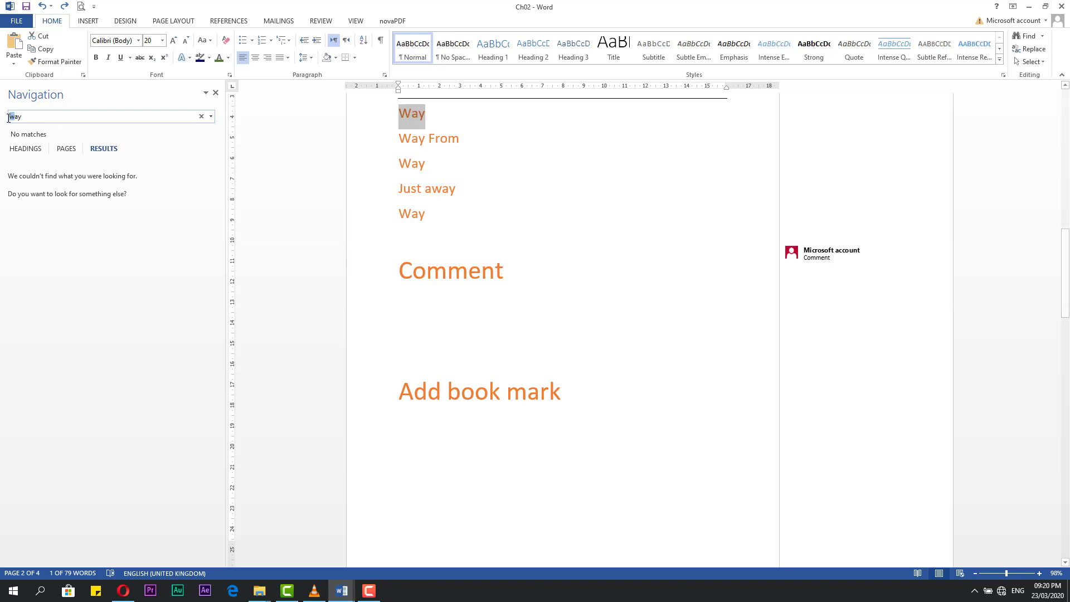
pyautogui.press('Return')
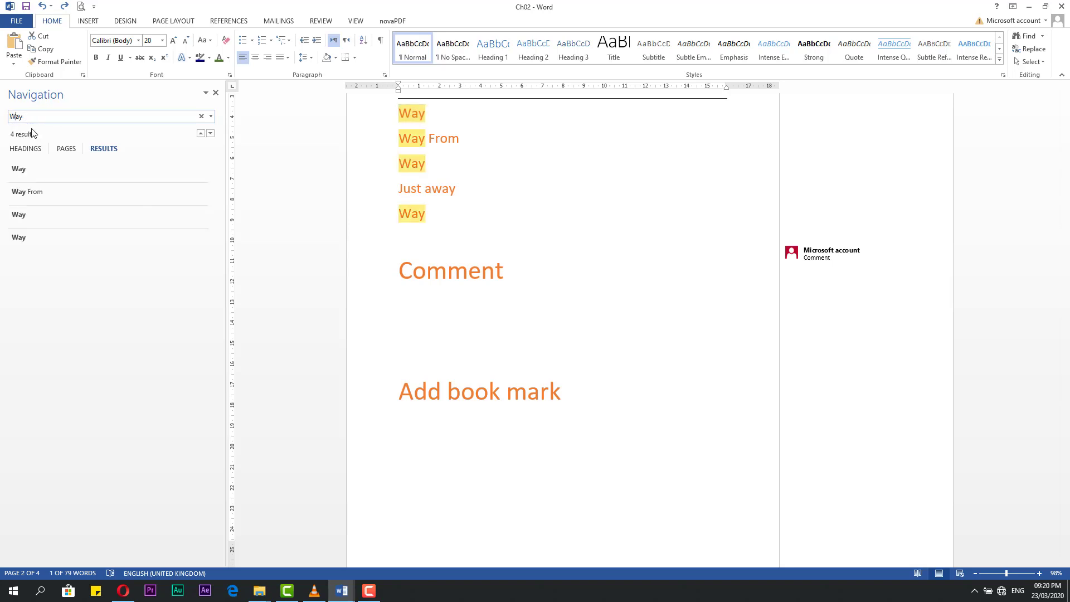
pyautogui.click(202, 116)
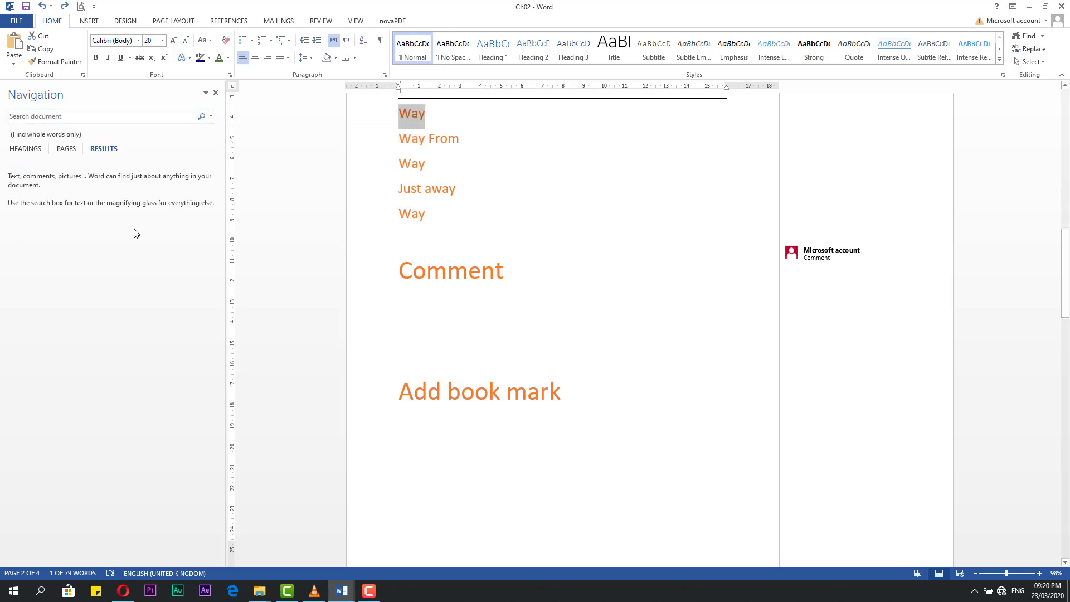
# Open the Replace dialog and set it to find "Way" and replace it with "REPLACE"
pyautogui.click(202, 116)
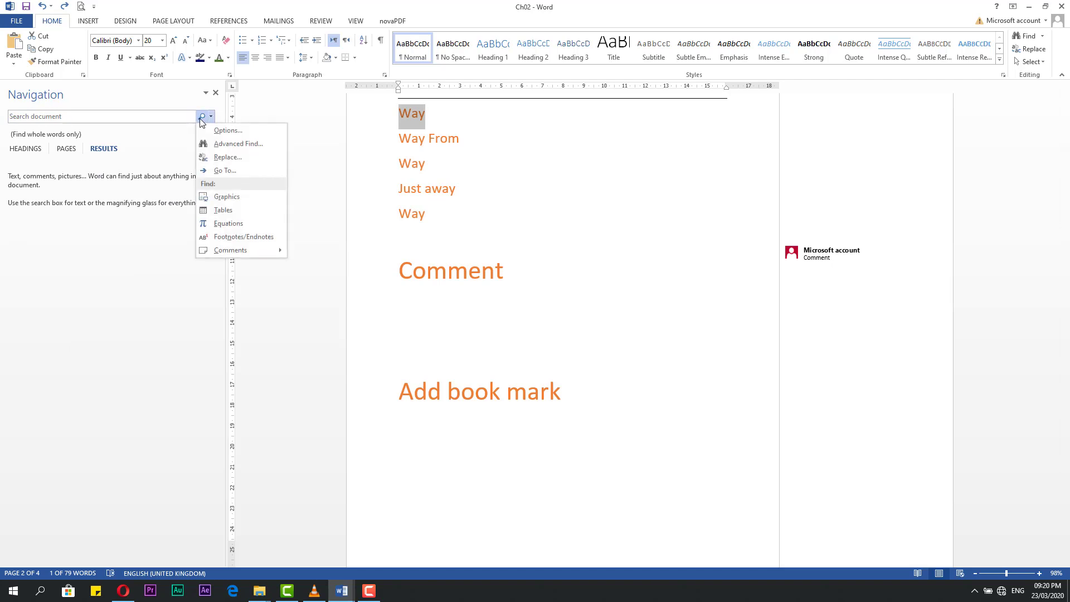
pyautogui.click(224, 157)
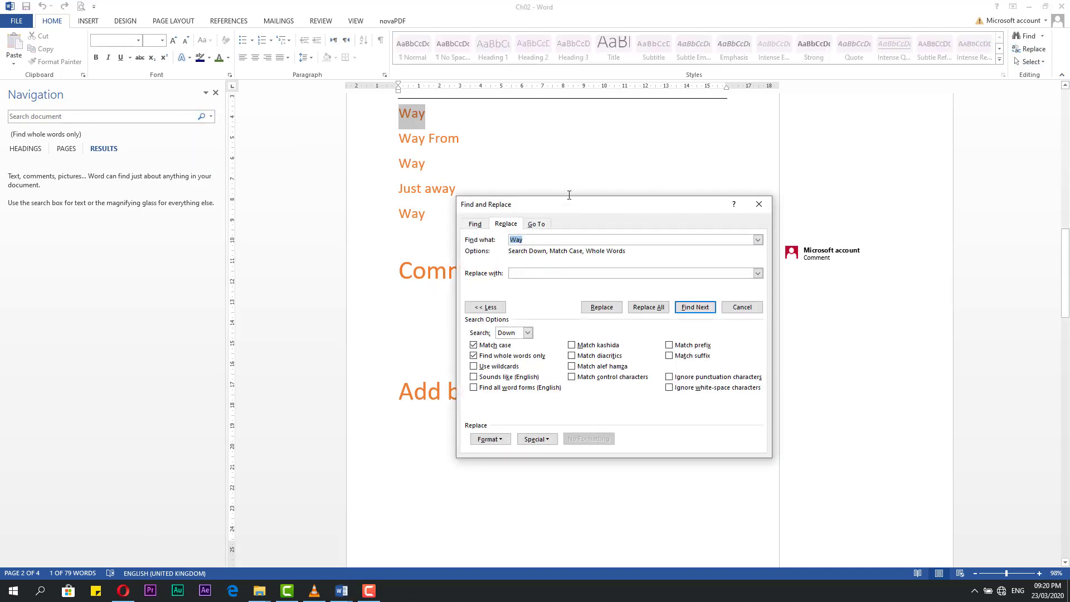
pyautogui.moveTo(547, 212); pyautogui.dragTo(533, 161)
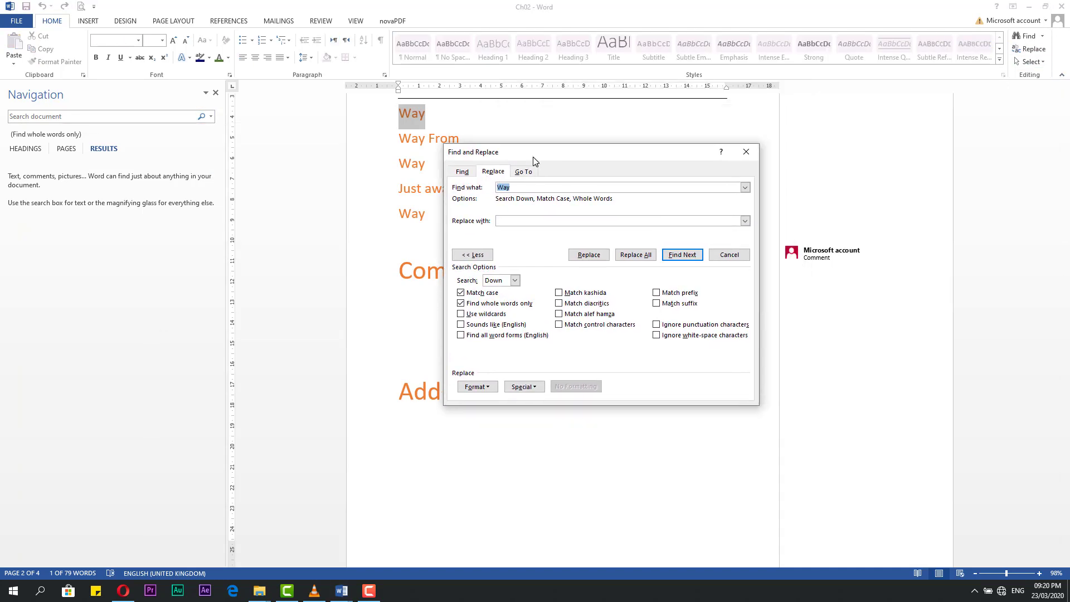
pyautogui.click(510, 187)
pyautogui.moveTo(519, 152); pyautogui.dragTo(549, 223)
pyautogui.click(549, 291)
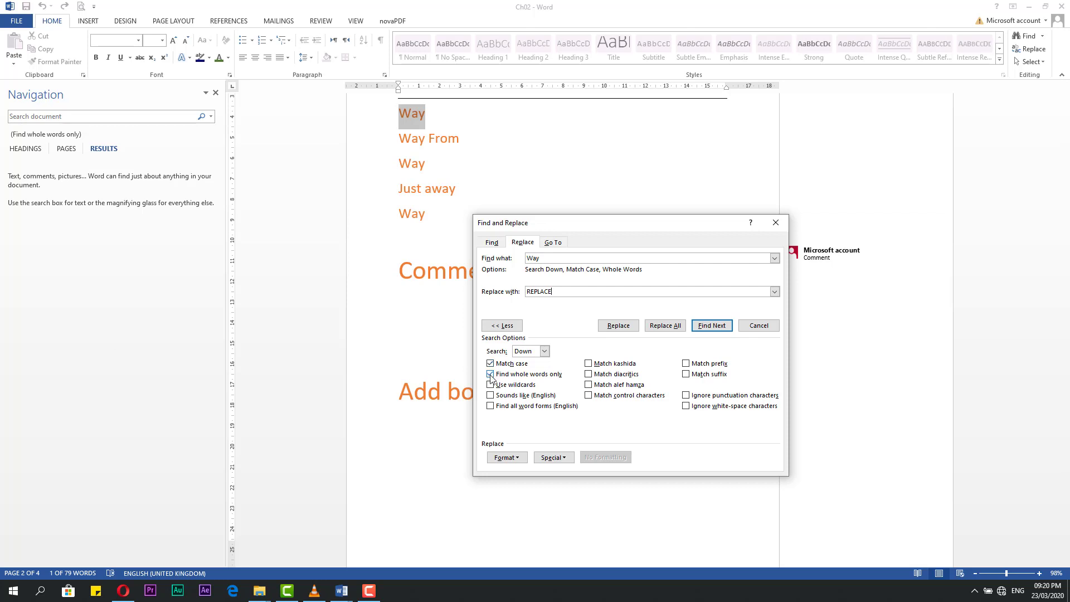
# View the search direction choices for the replacement and set the direction to All
pyautogui.click(544, 351)
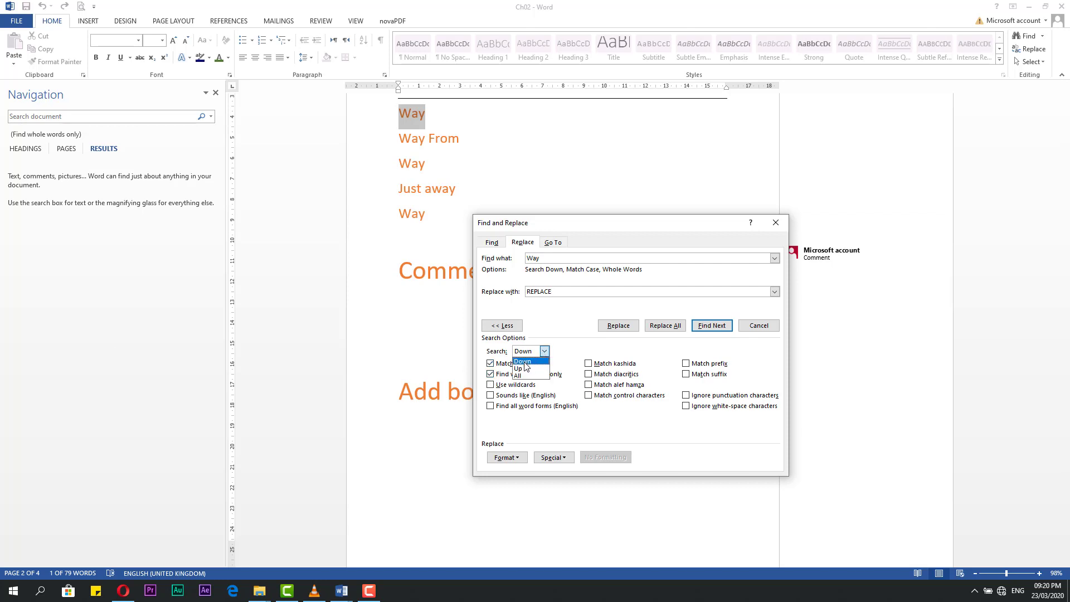
pyautogui.click(523, 361)
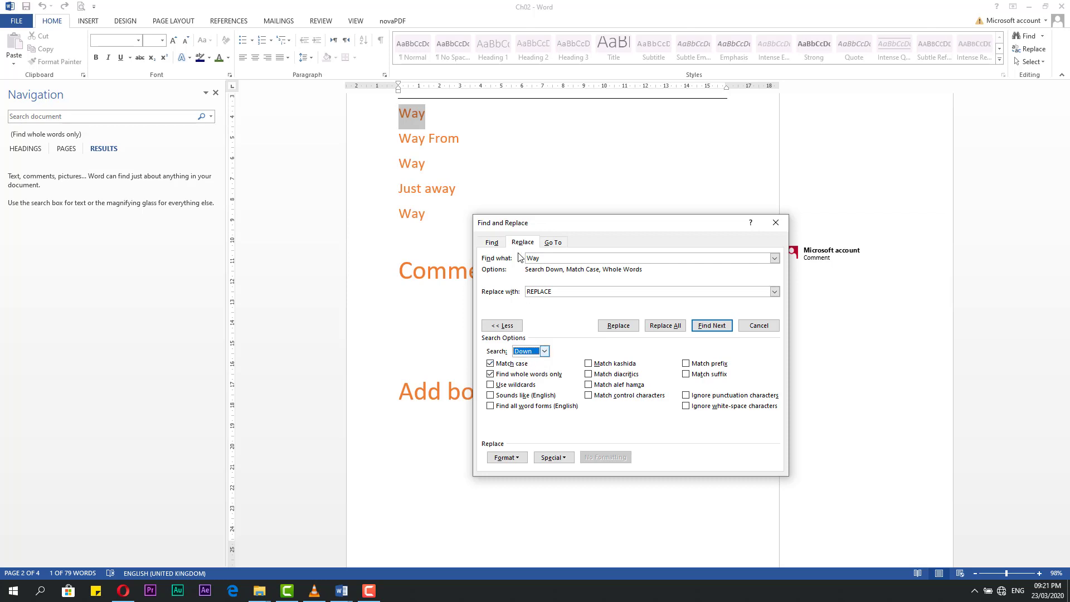
pyautogui.click(544, 352)
pyautogui.click(429, 111)
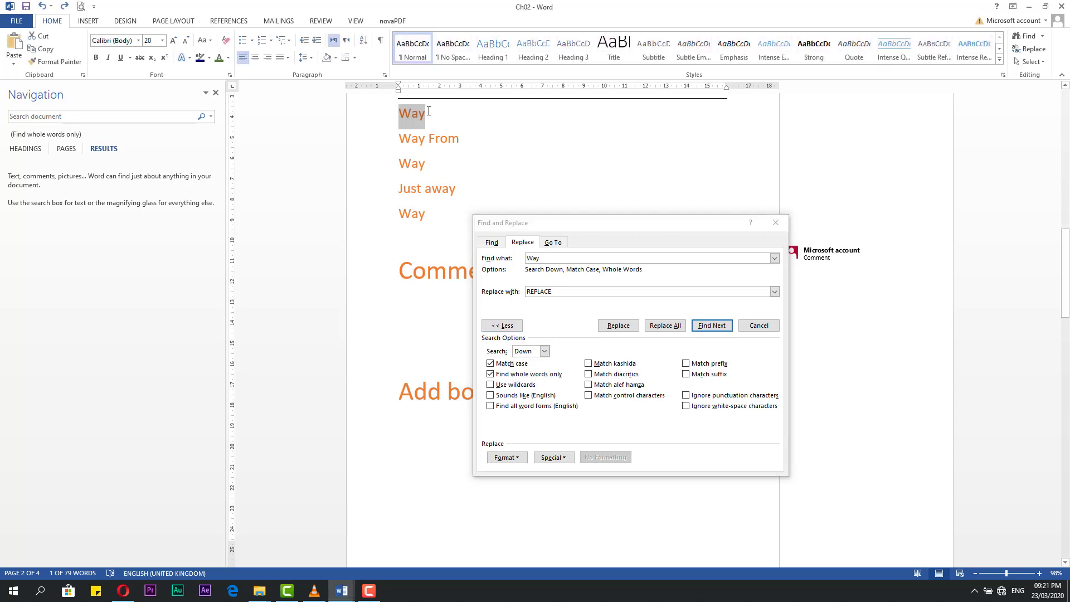
pyautogui.click(533, 351)
pyautogui.click(526, 378)
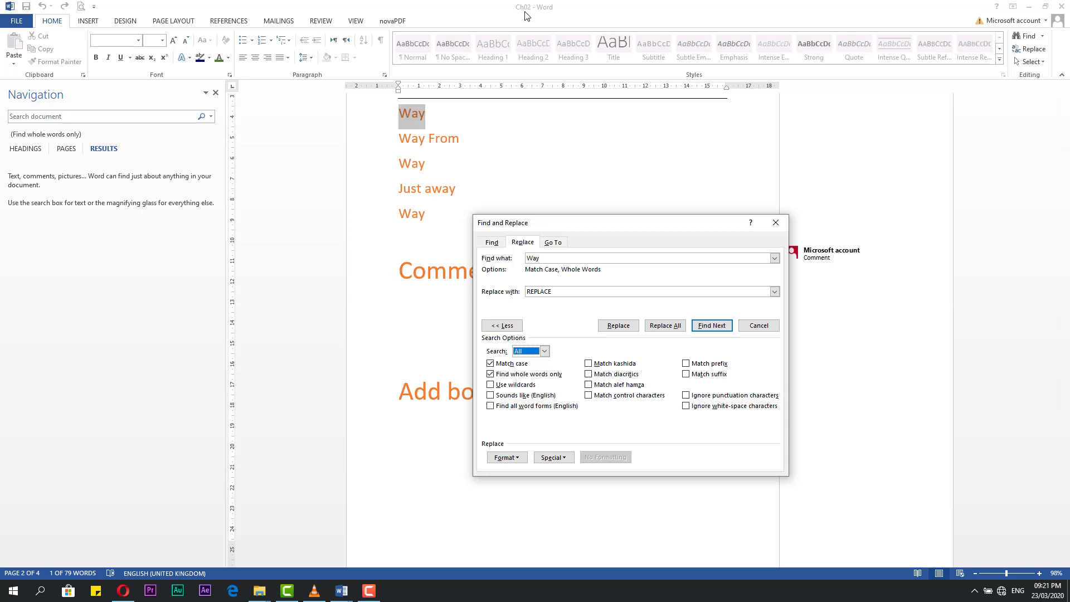
# Switch Find whole words only and Match case off and back on, and view the Format choices for the replacement
pyautogui.click(491, 376)
pyautogui.click(491, 376)
pyautogui.click(492, 364)
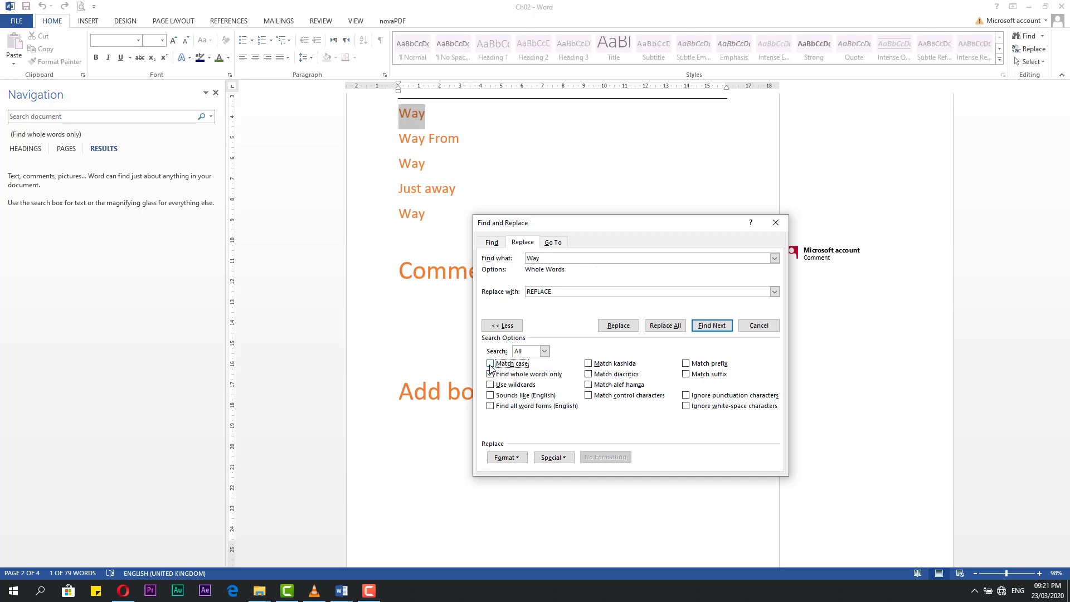
pyautogui.click(492, 365)
pyautogui.click(508, 458)
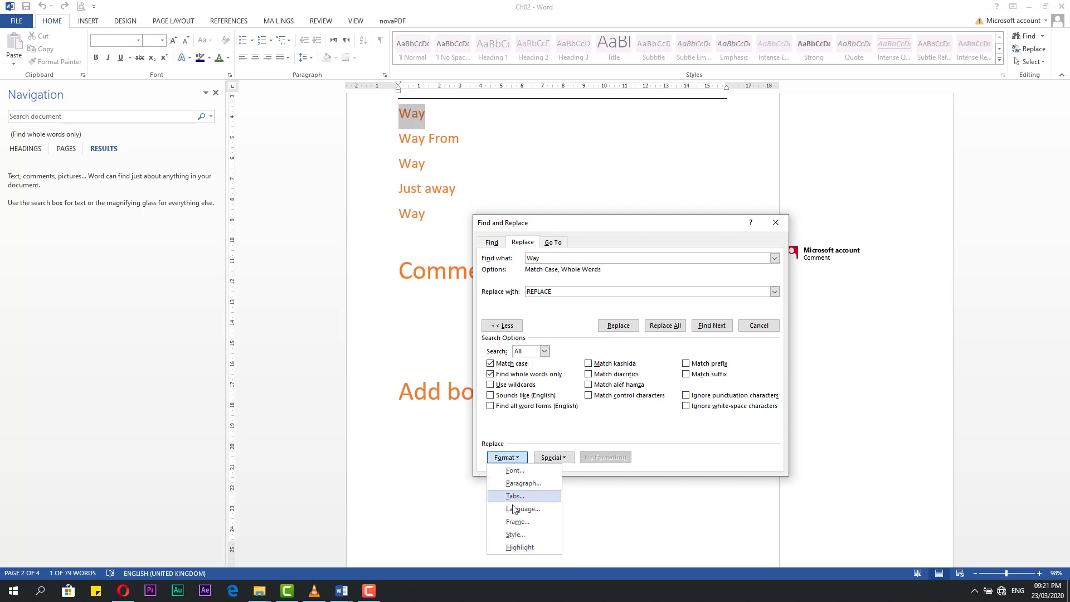
pyautogui.click(554, 458)
pyautogui.click(549, 461)
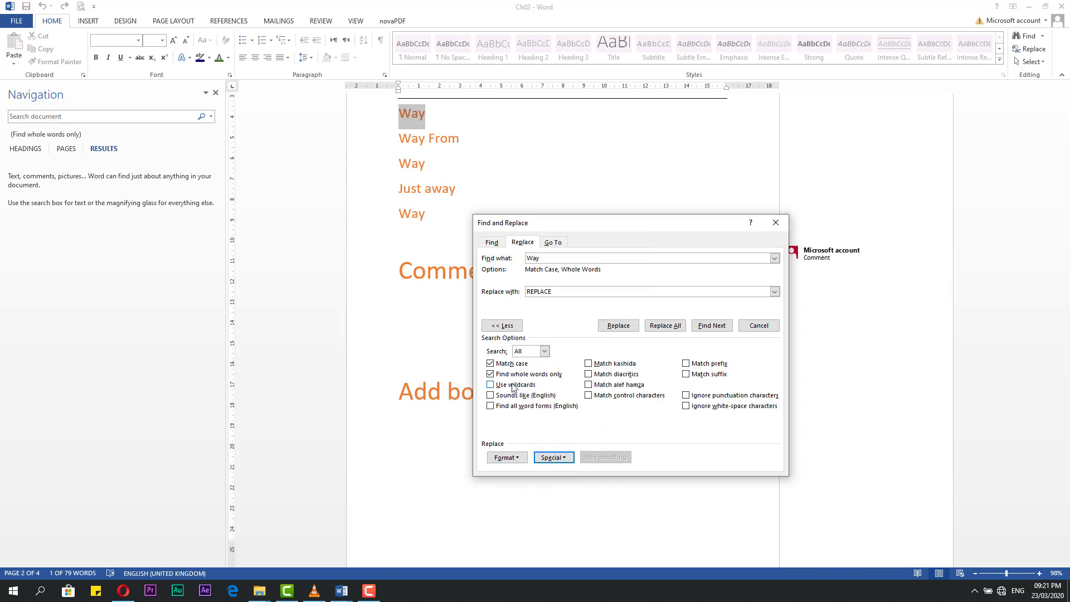
# Find the "Way" in "Way From", replace it with "REPLACE", and replace all remaining occurrences
pyautogui.click(565, 291)
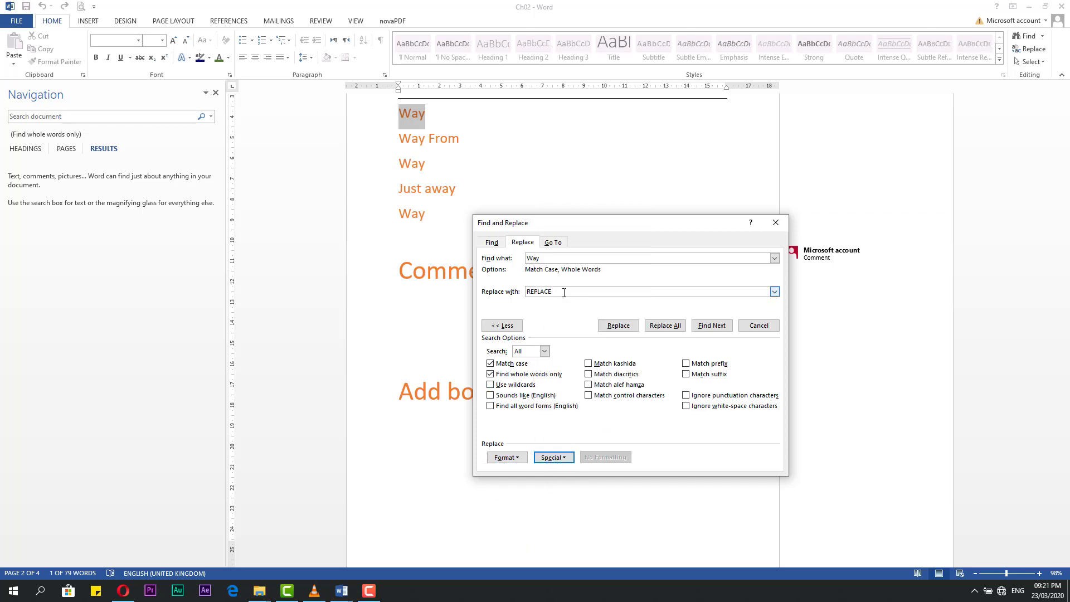
pyautogui.click(710, 326)
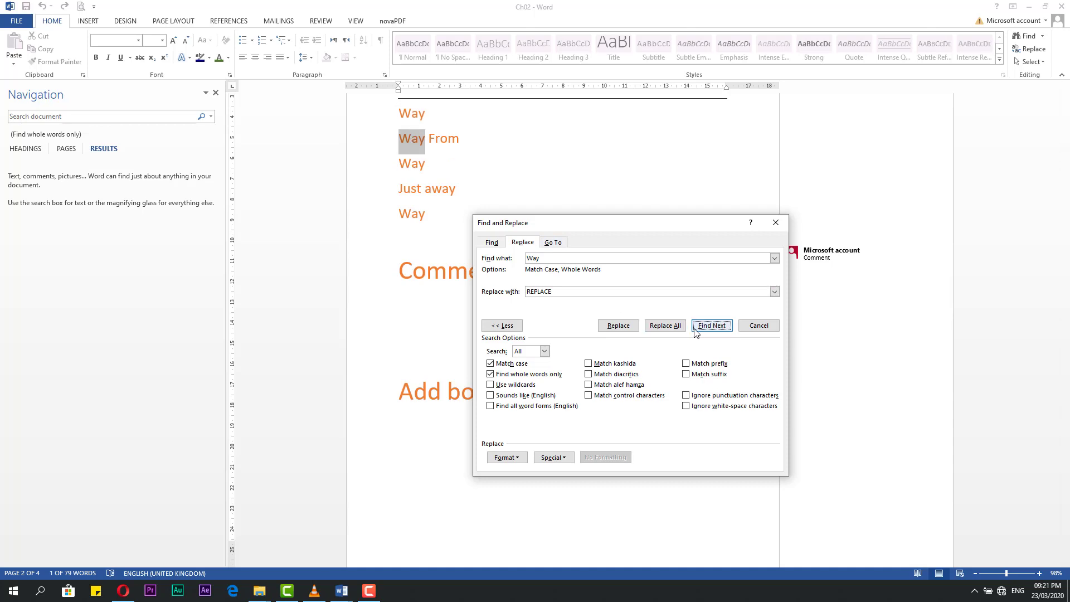
pyautogui.click(618, 326)
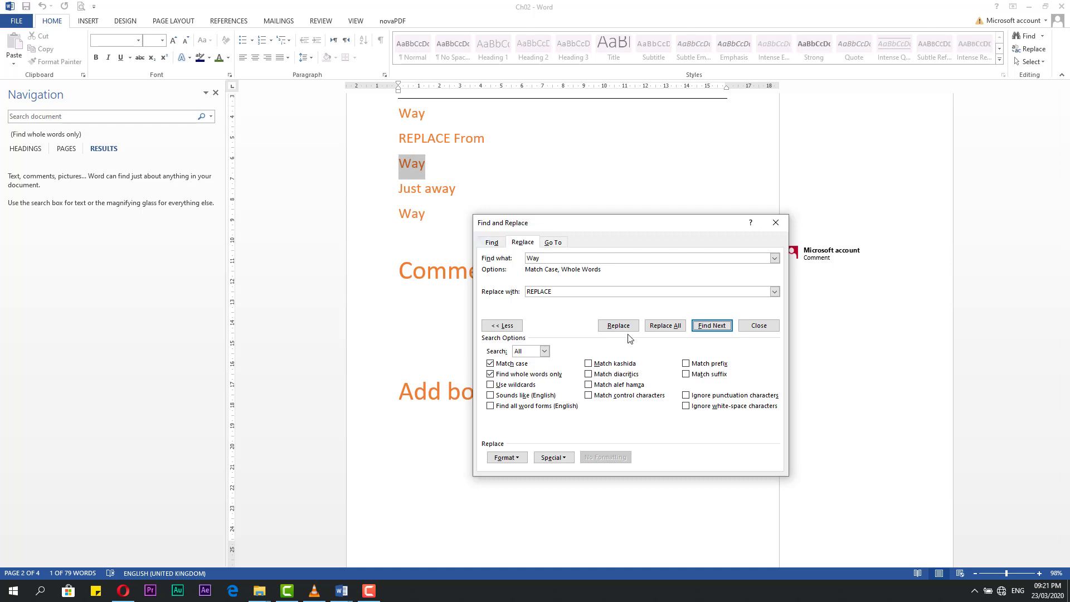
pyautogui.click(667, 327)
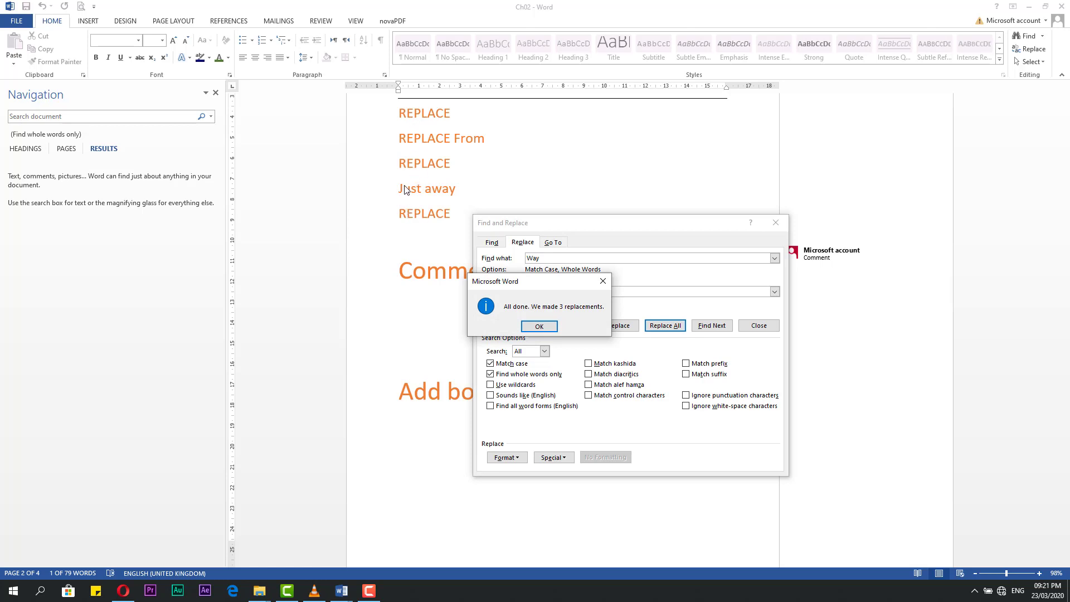
pyautogui.click(544, 327)
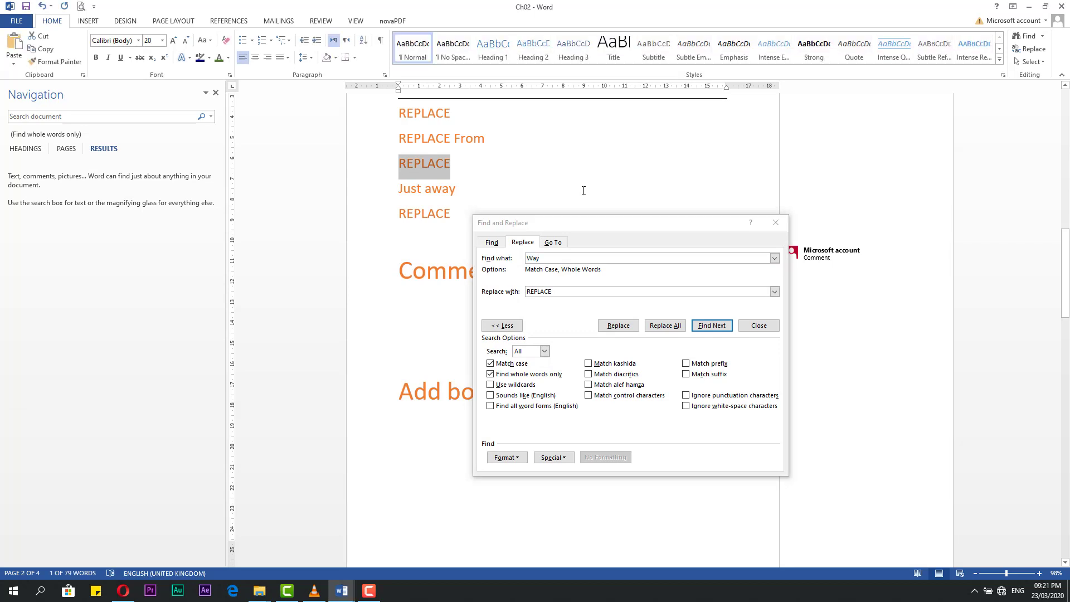
# Undo both the Replace All and the single replacement, and close the Find and Replace dialog
pyautogui.hotkey('ctrl', 'z')
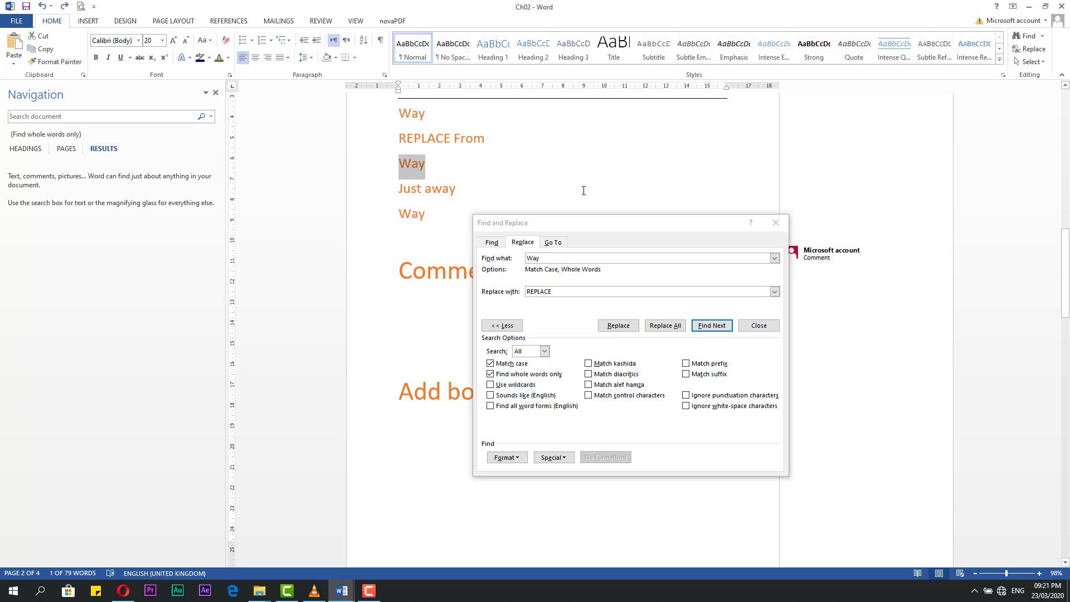
pyautogui.hotkey('ctrl', 'z')
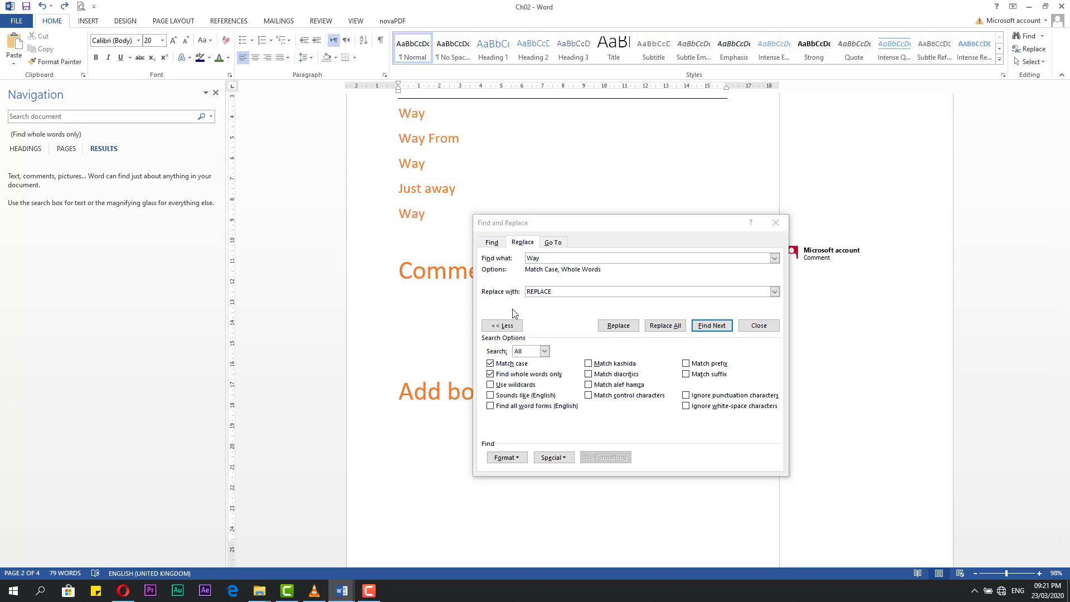
pyautogui.click(773, 224)
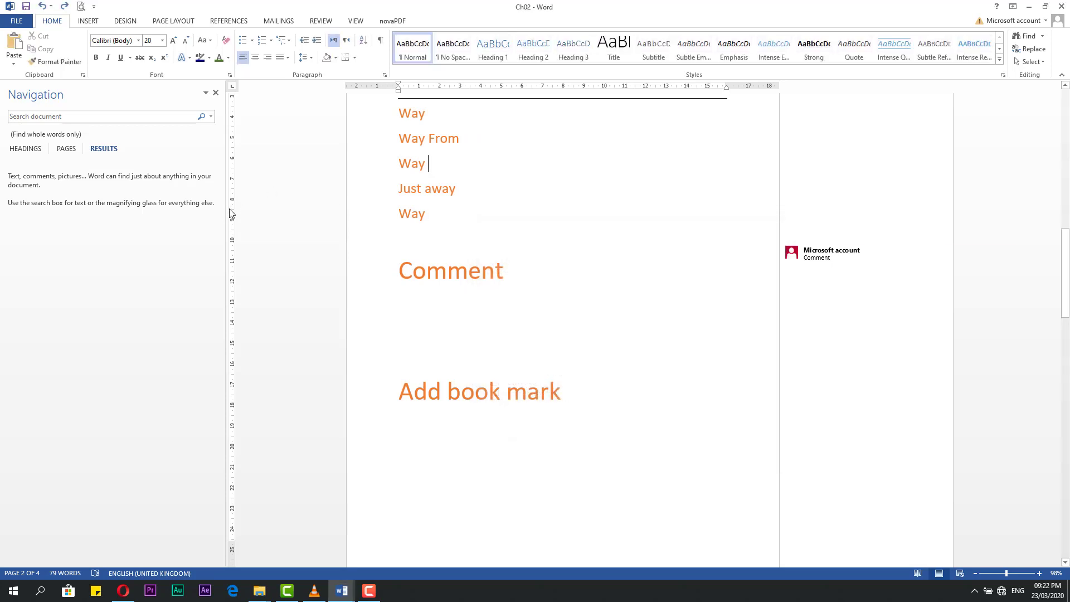
# Open Go To from the document search, look through the target types, and jump to page 4
pyautogui.click(210, 117)
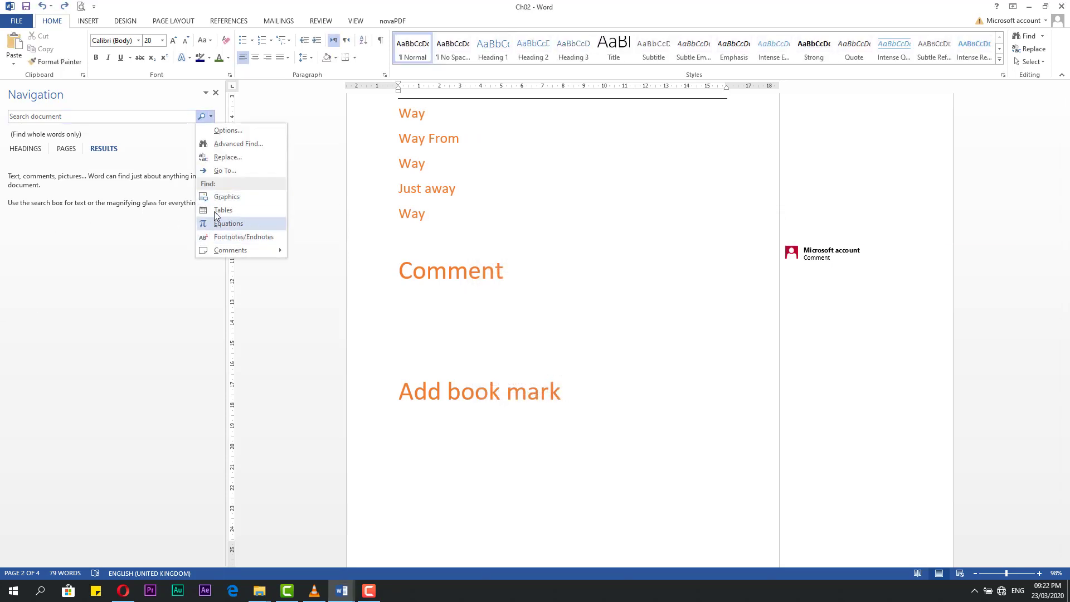
pyautogui.click(232, 168)
pyautogui.moveTo(784, 185); pyautogui.dragTo(729, 223)
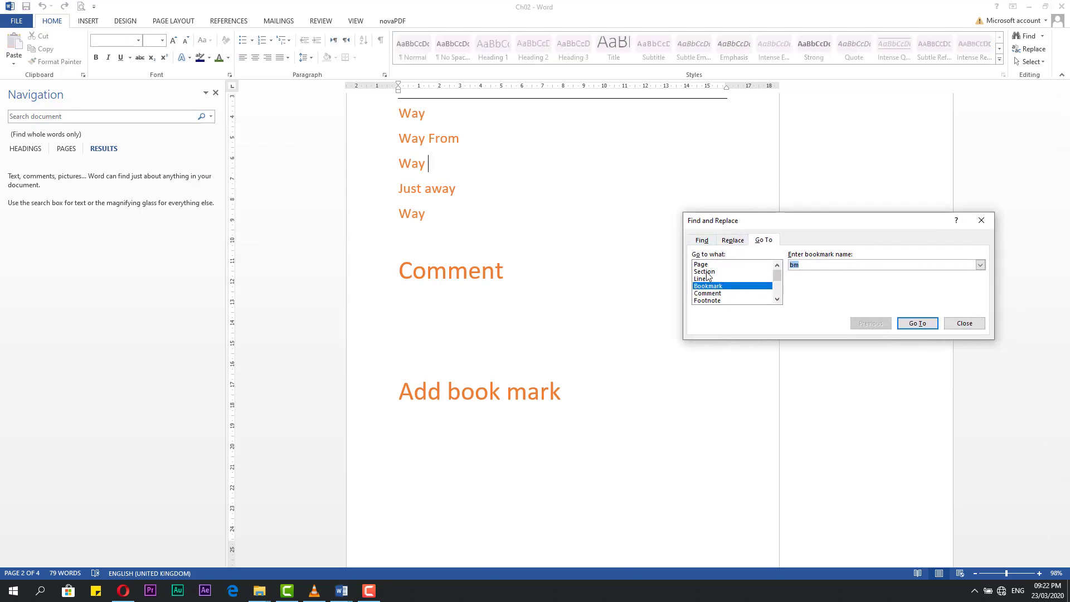
pyautogui.click(701, 265)
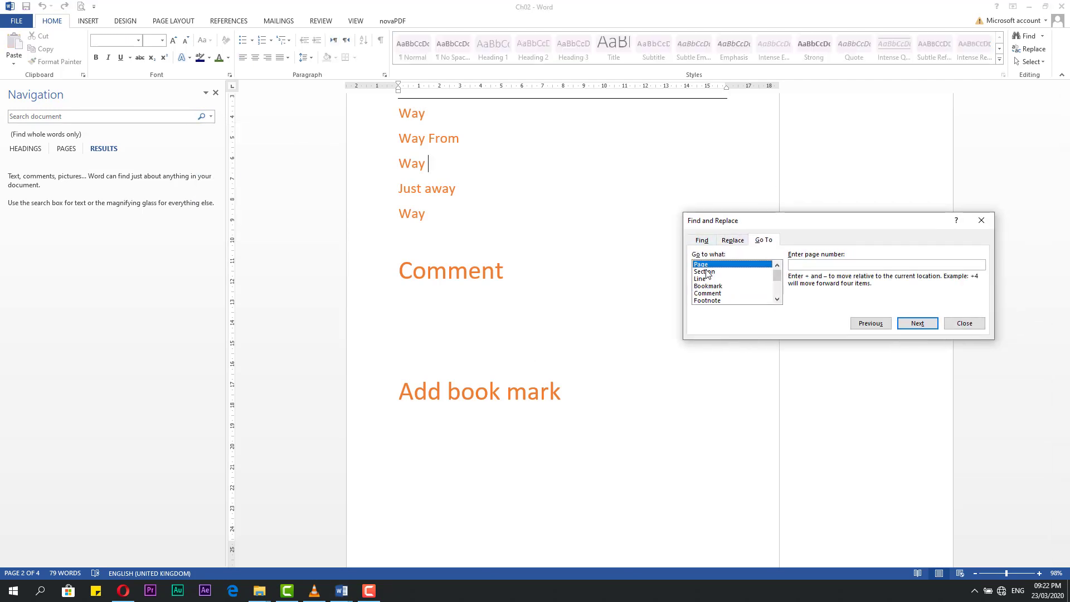
pyautogui.scroll(-3, 707, 273)
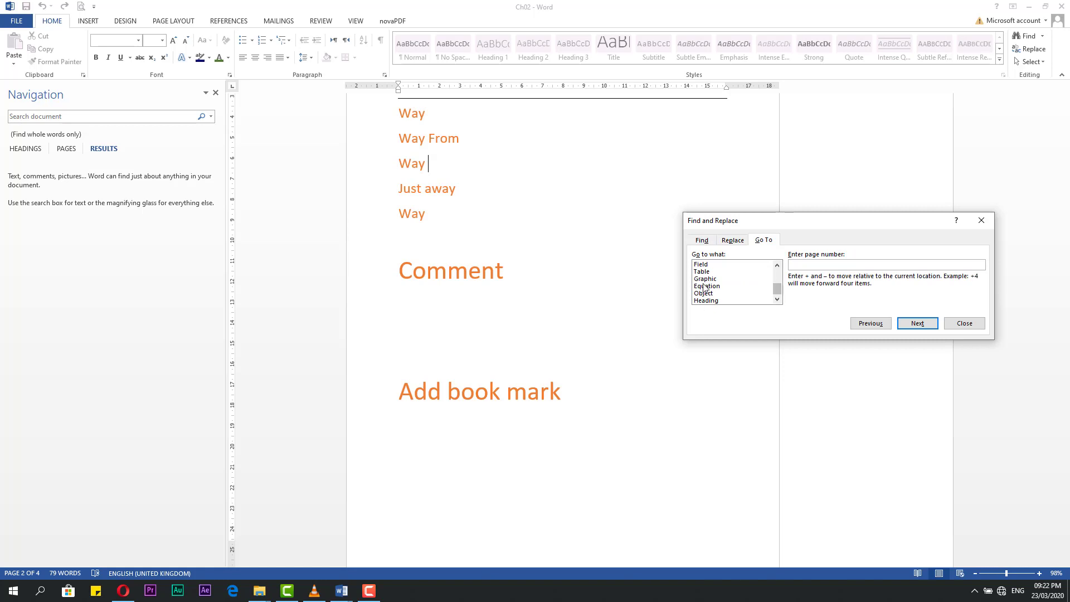
pyautogui.scroll(3, 769, 296)
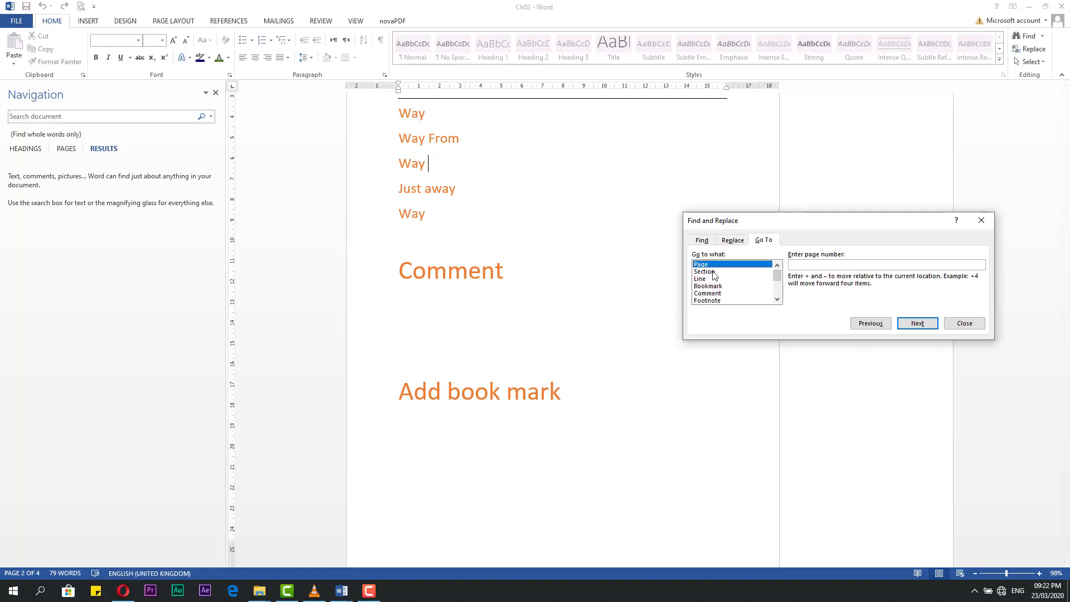
pyautogui.click(811, 266)
pyautogui.write('4')
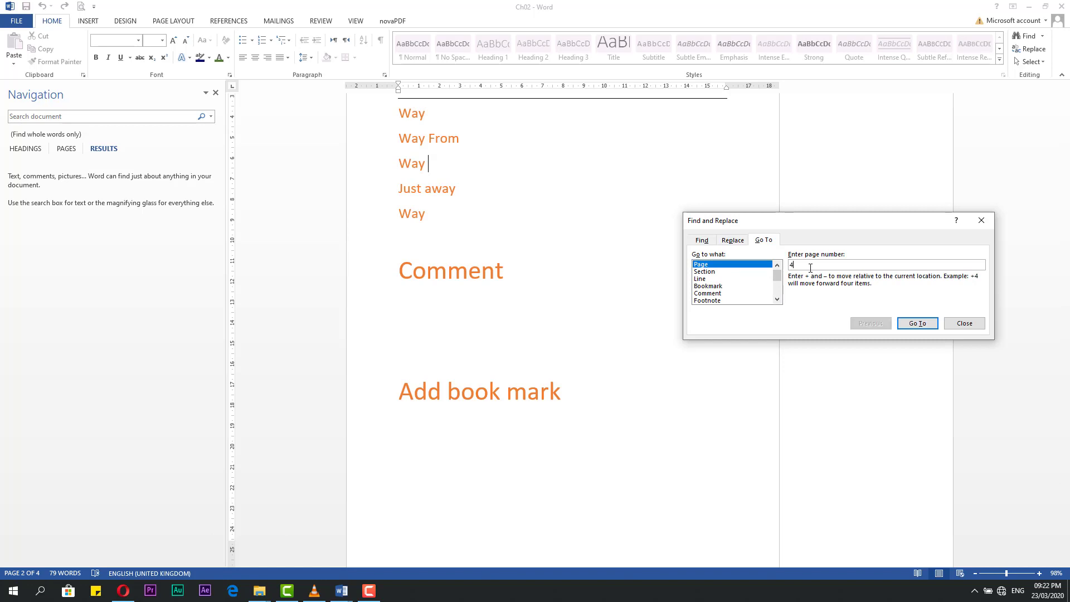
pyautogui.click(918, 323)
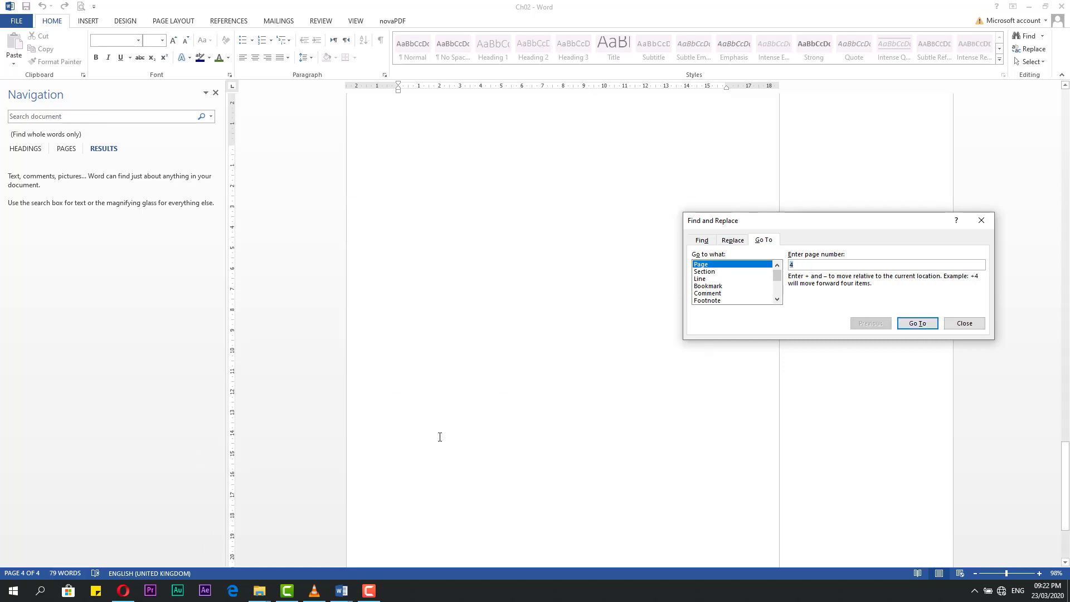
pyautogui.scroll(-3, 489, 466)
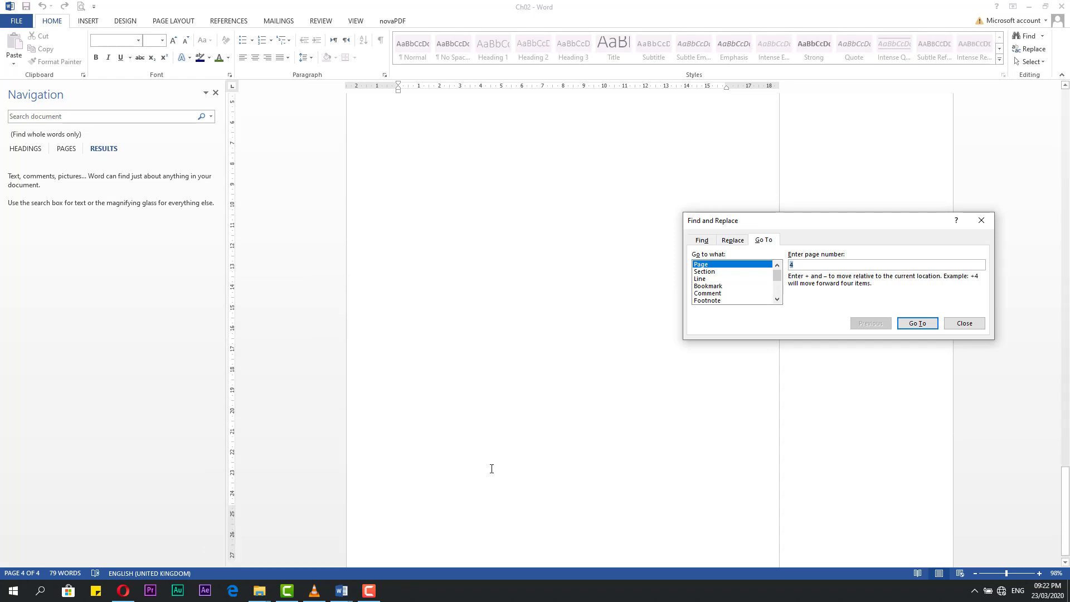
# Set the Go To target to Bookmark, choose the bookmark bm, and jump to it
pyautogui.scroll(20, 492, 469)
pyautogui.click(705, 287)
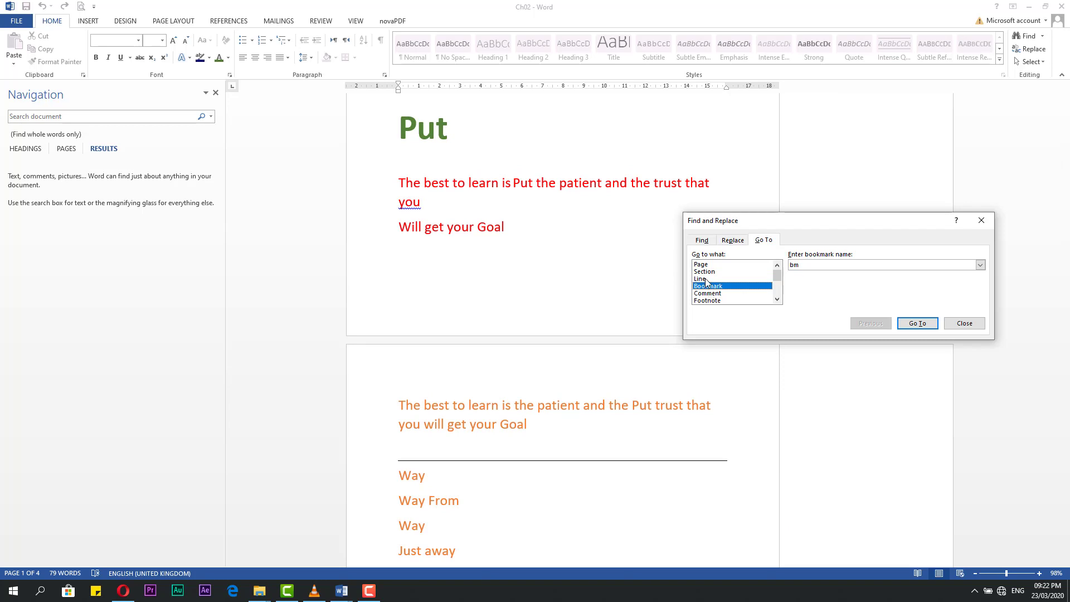
pyautogui.click(713, 294)
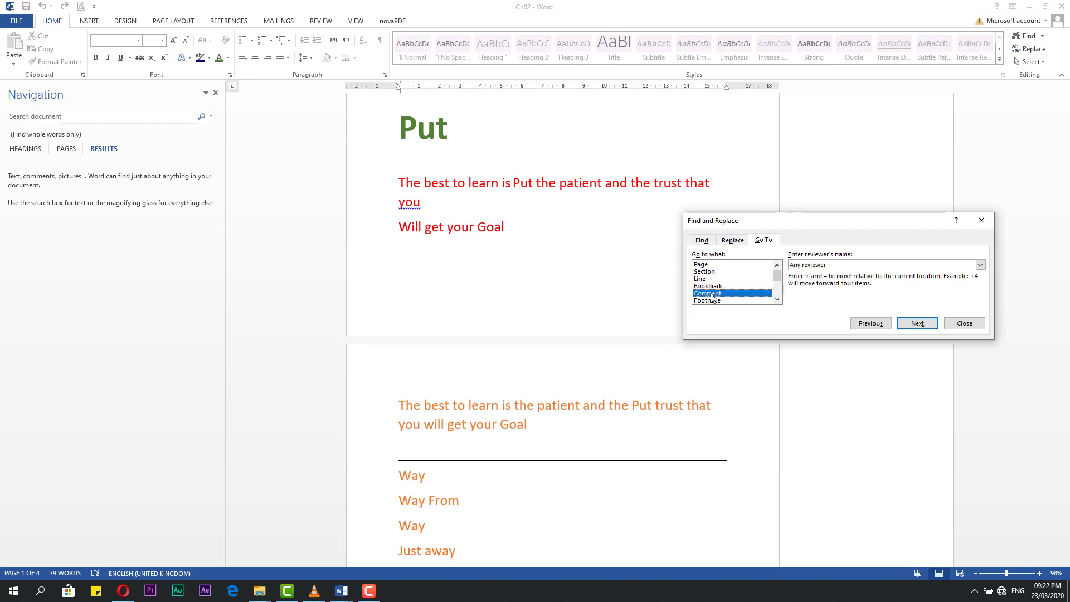
pyautogui.click(711, 286)
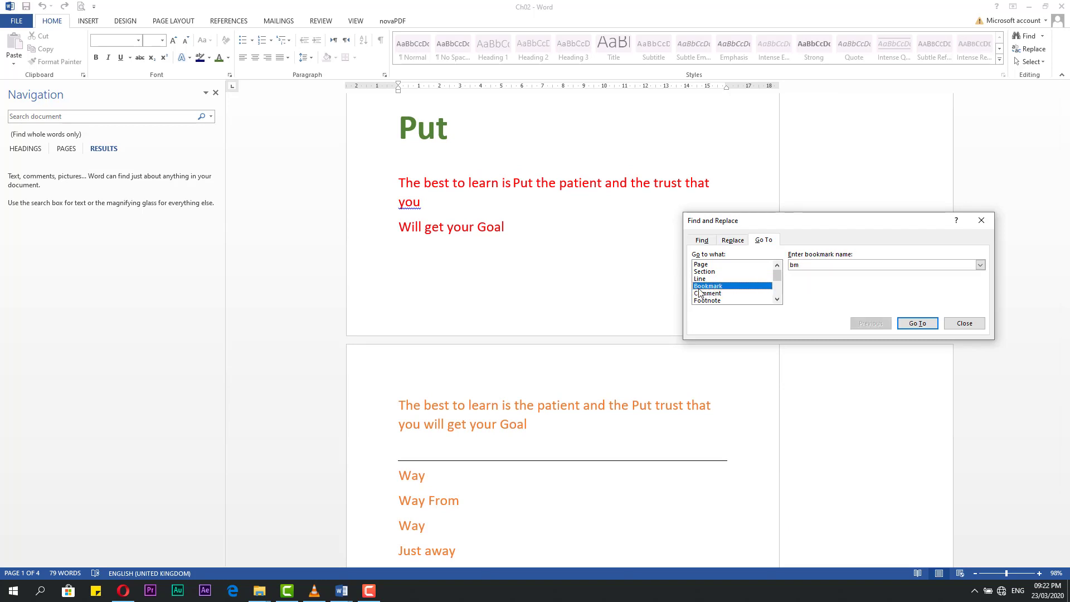
pyautogui.click(980, 264)
pyautogui.click(980, 265)
pyautogui.click(917, 323)
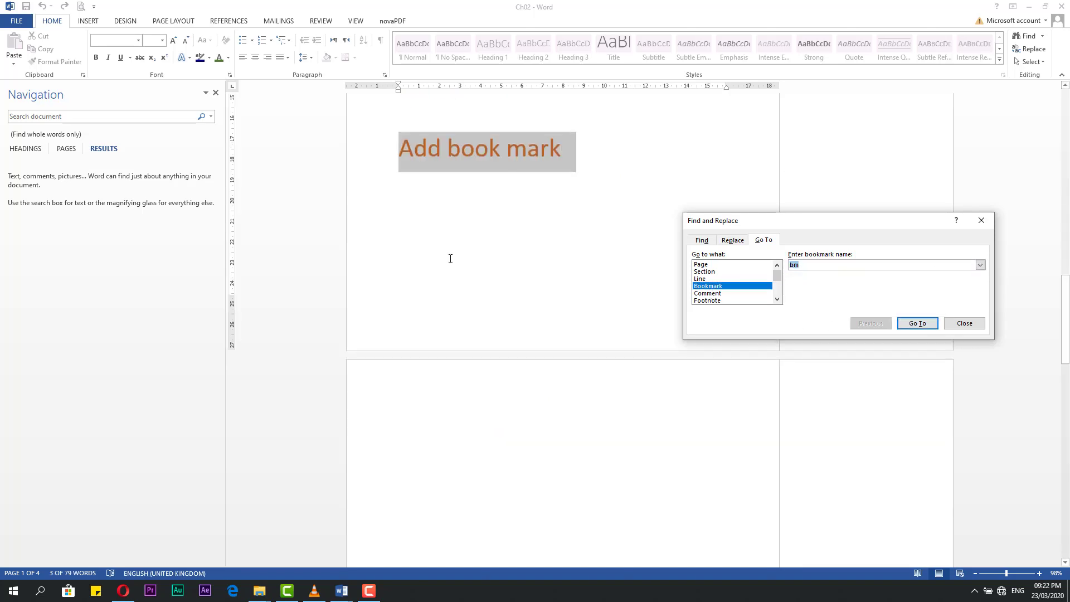
# Set the Go To target to Comment with Microsoft account as reviewer, and move back and forth to reach the comment
pyautogui.click(717, 293)
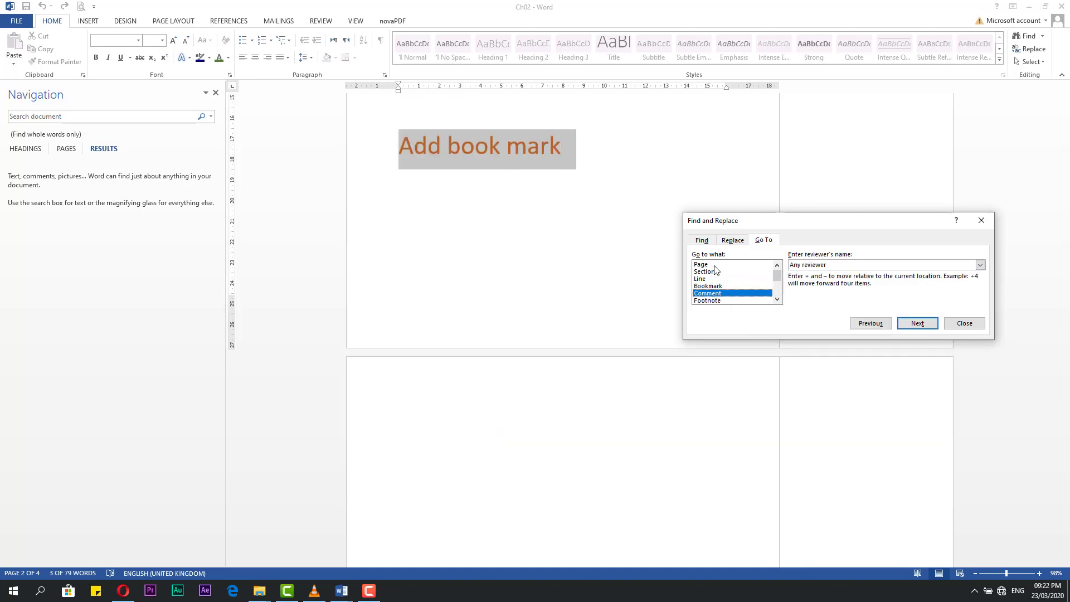
pyautogui.click(980, 265)
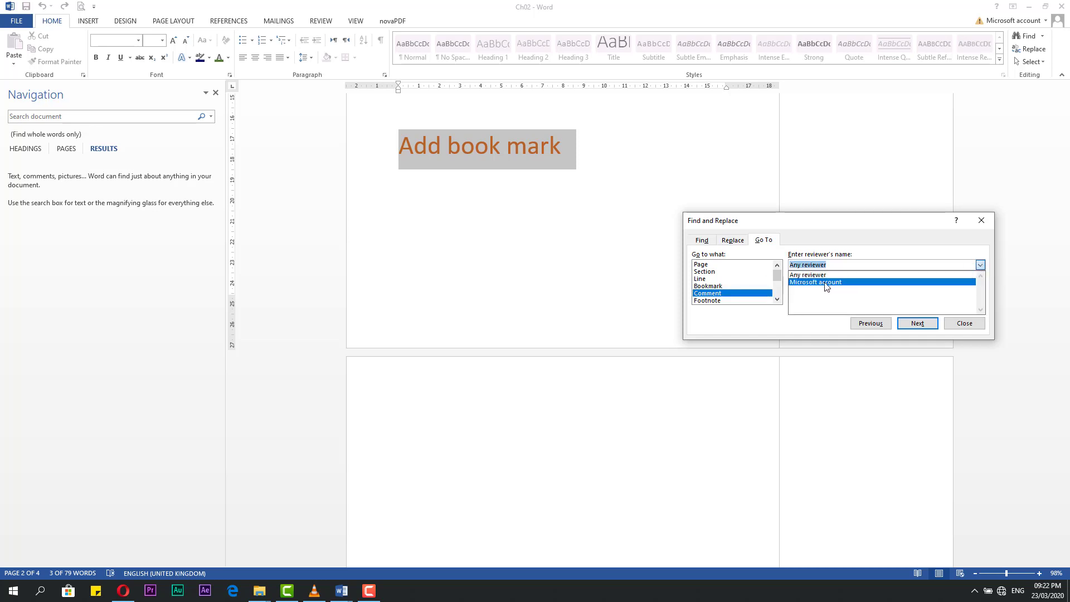
pyautogui.click(828, 282)
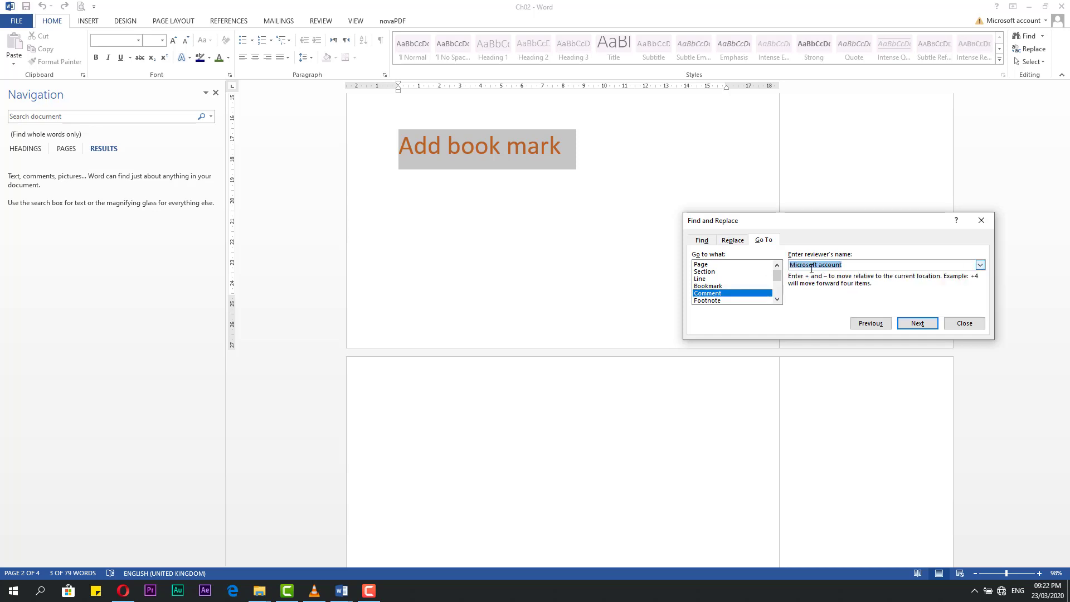
pyautogui.click(919, 325)
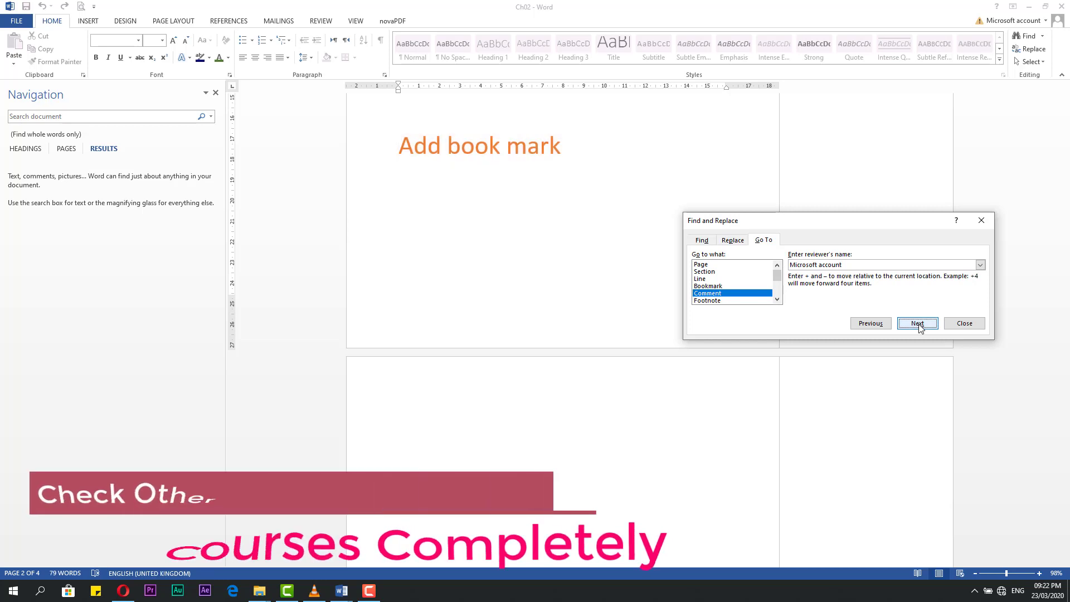
pyautogui.click(980, 265)
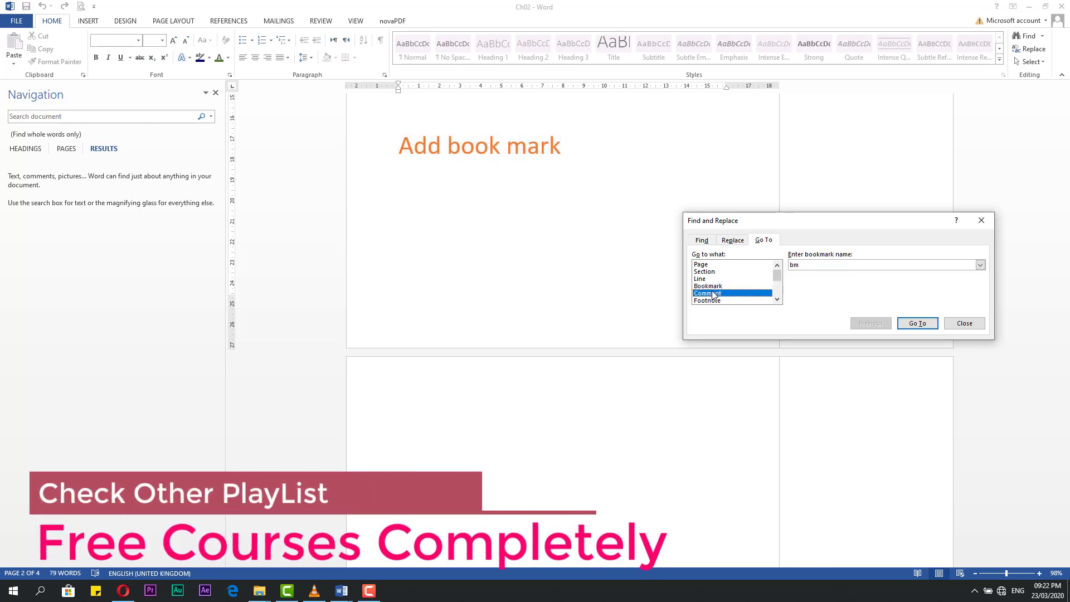
pyautogui.click(828, 274)
pyautogui.click(980, 264)
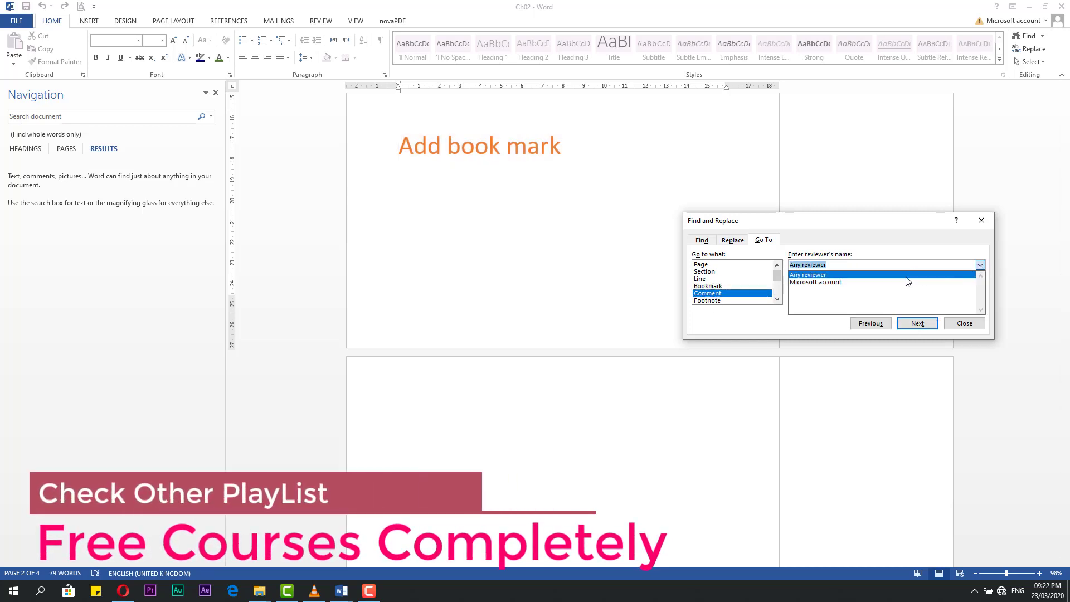
pyautogui.click(849, 281)
pyautogui.click(915, 326)
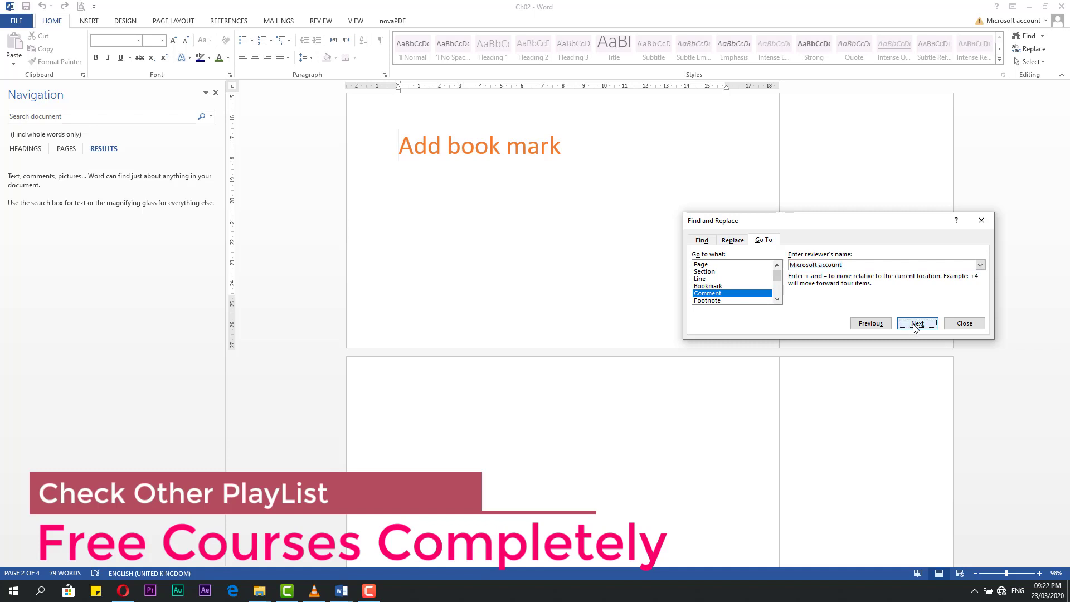
pyautogui.click(883, 328)
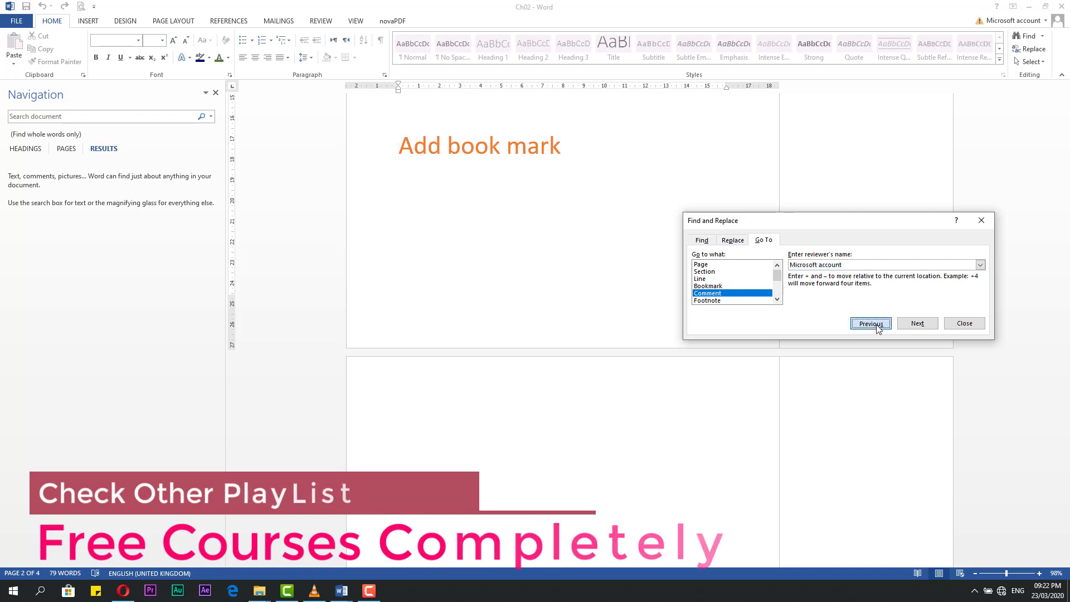
pyautogui.click(916, 327)
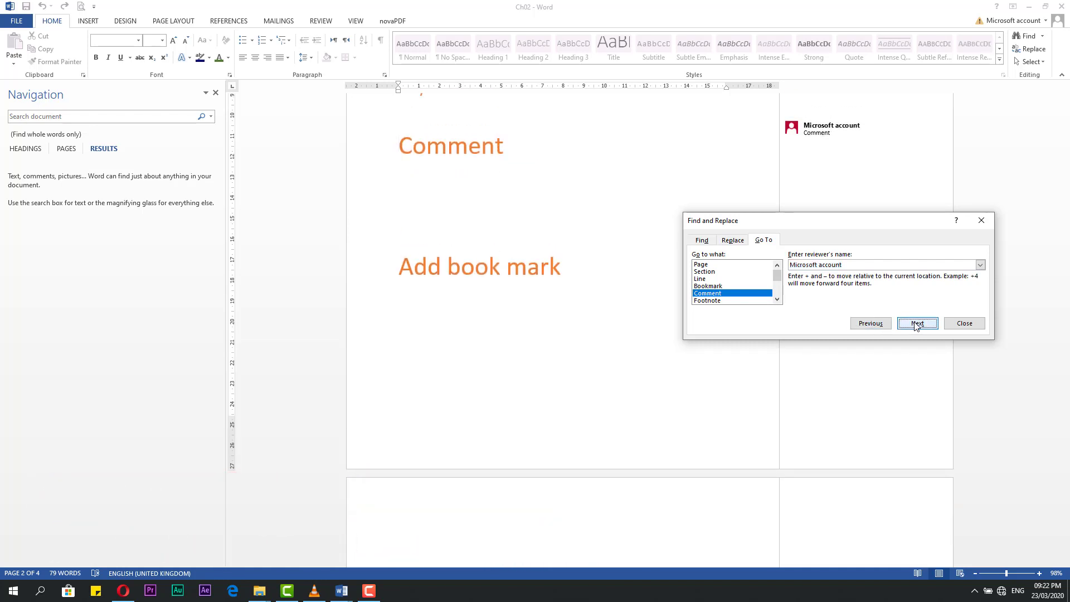
# Look at the comment beside the "Comment" text and close the Find and Replace dialog
pyautogui.click(483, 132)
pyautogui.click(831, 130)
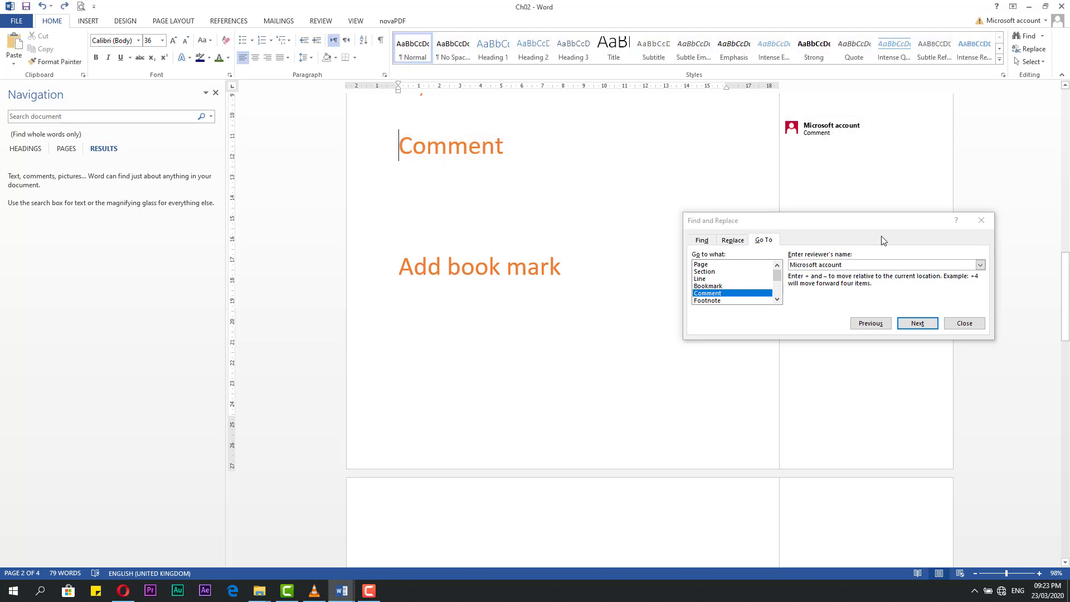
pyautogui.moveTo(779, 282); pyautogui.dragTo(778, 273)
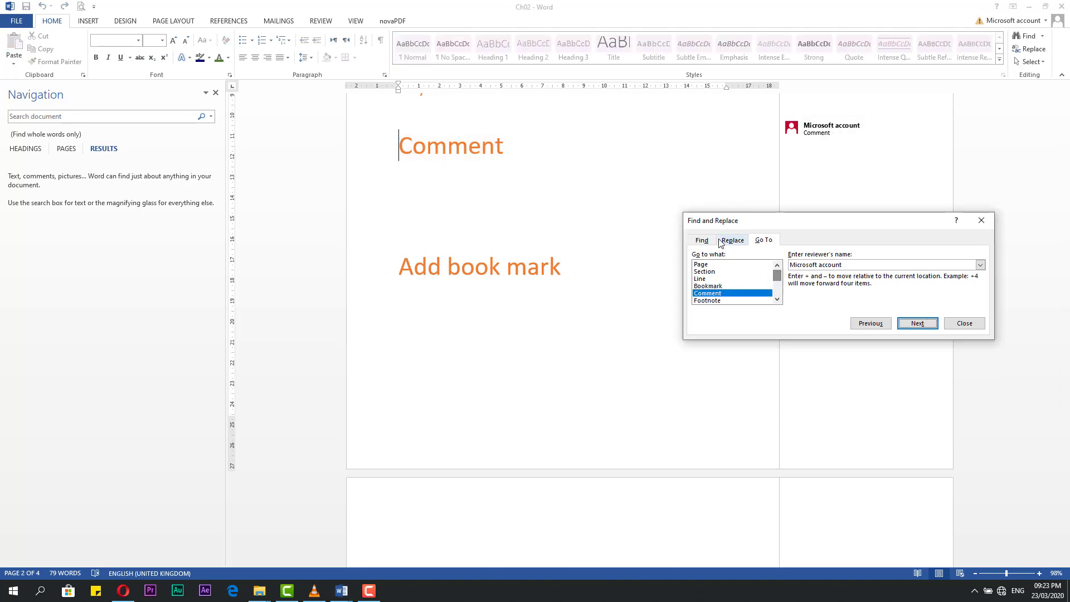
pyautogui.click(981, 220)
# Return to the document's beginning, review the document search options, and place the cursor after the "Undo and Redo (Actions)" heading
pyautogui.click(304, 414)
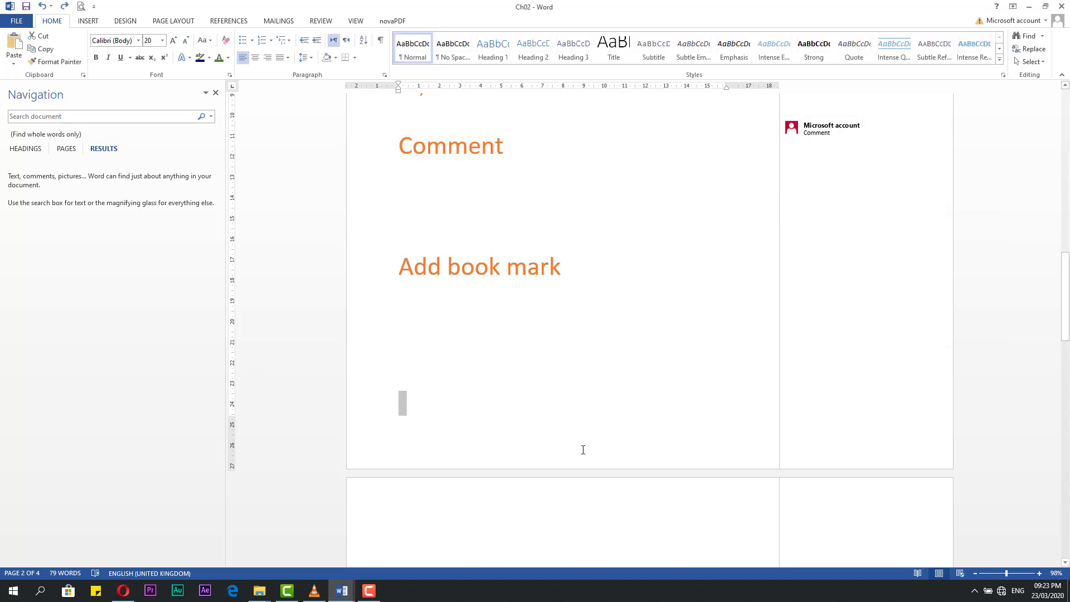
pyautogui.hotkey('ctrl', 'Home')
pyautogui.click(494, 304)
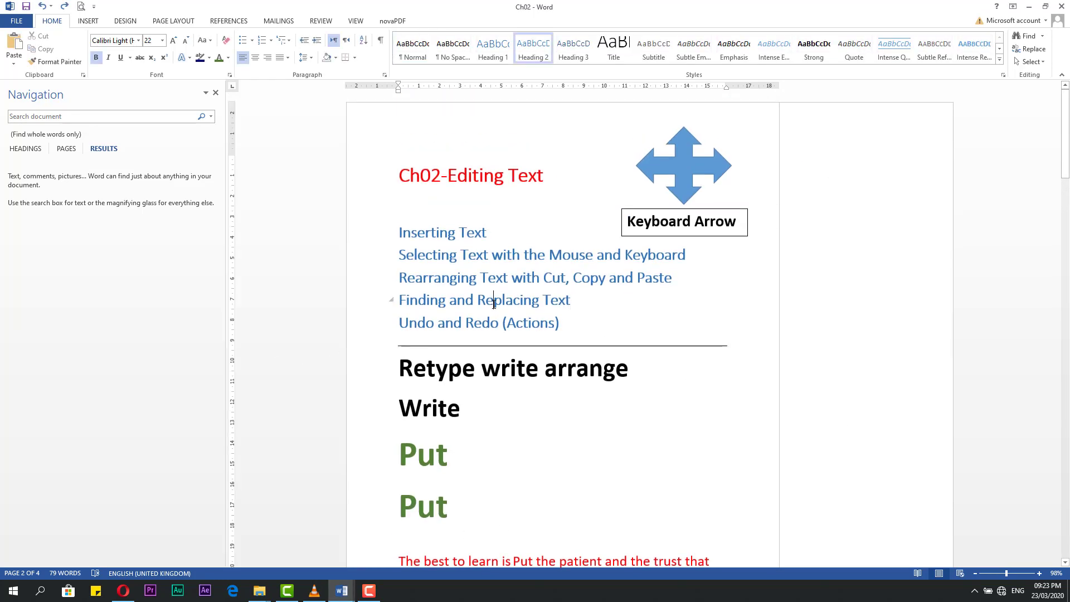
pyautogui.click(210, 116)
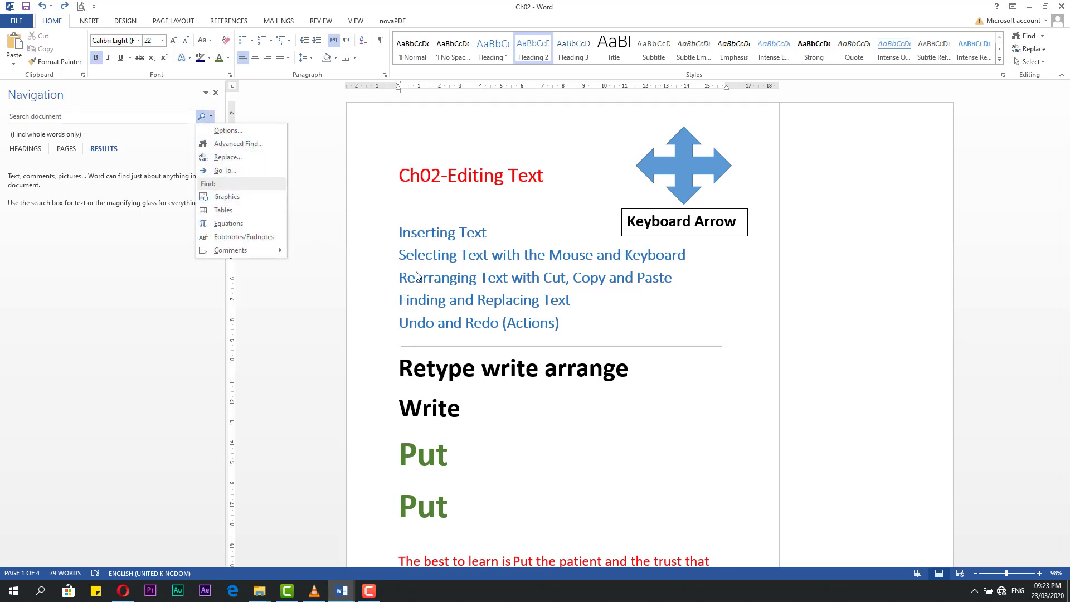
pyautogui.click(521, 329)
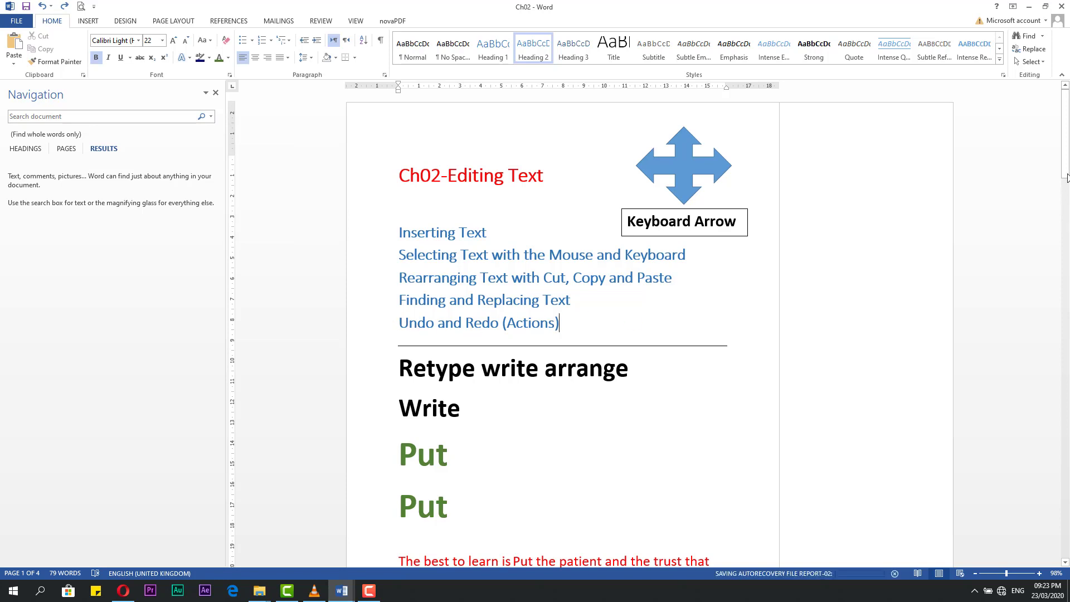
# Enlarge the first green "Put" on page 1 to a font size of 90
pyautogui.moveTo(1065, 134); pyautogui.dragTo(1066, 184)
pyautogui.click(469, 219)
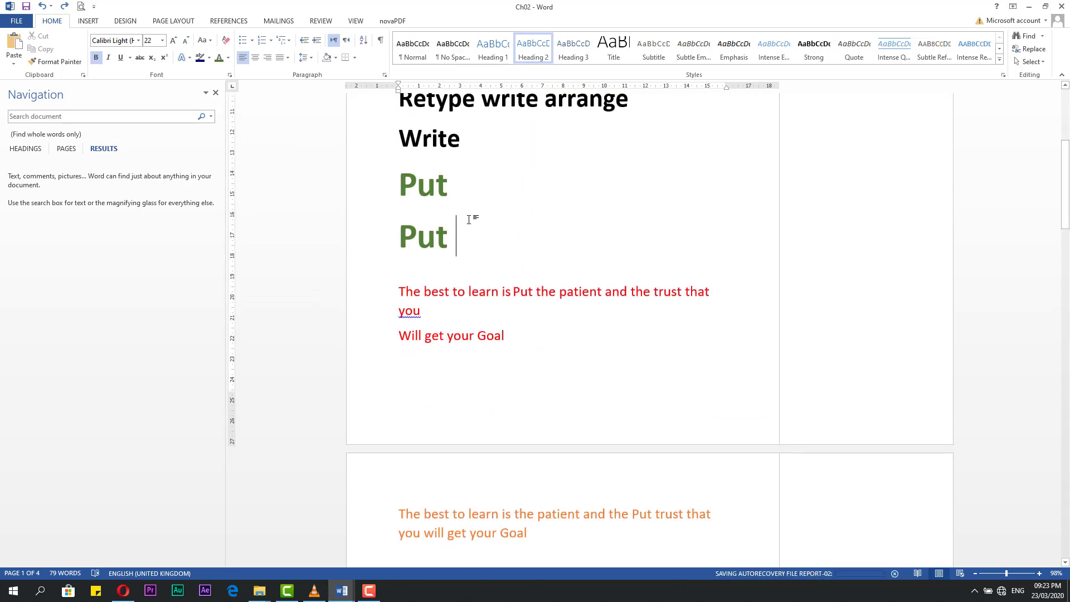
pyautogui.doubleClick(426, 185)
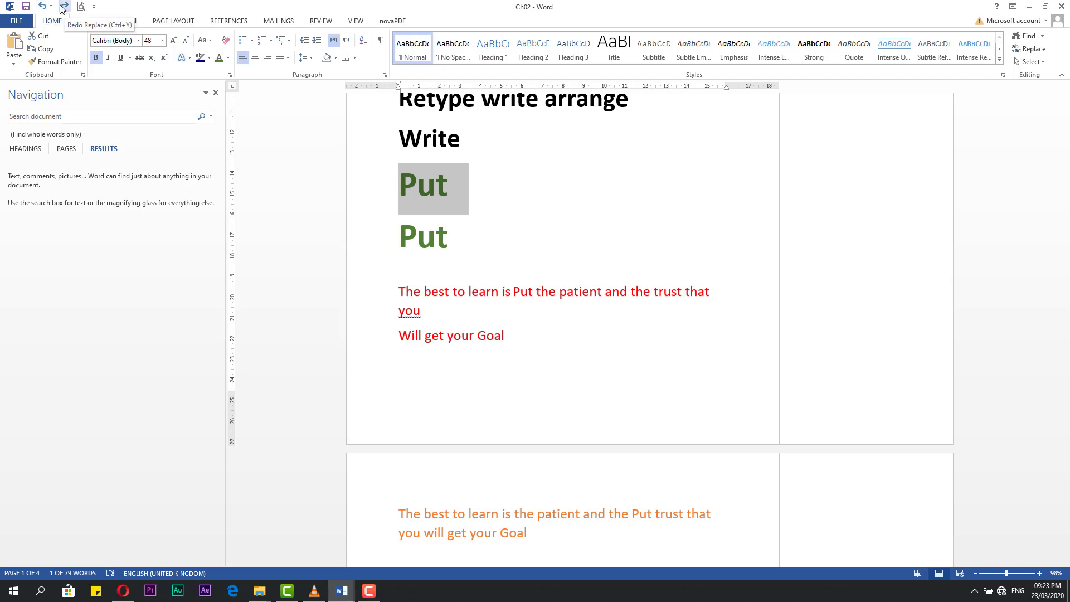
pyautogui.click(416, 180)
pyautogui.doubleClick(416, 180)
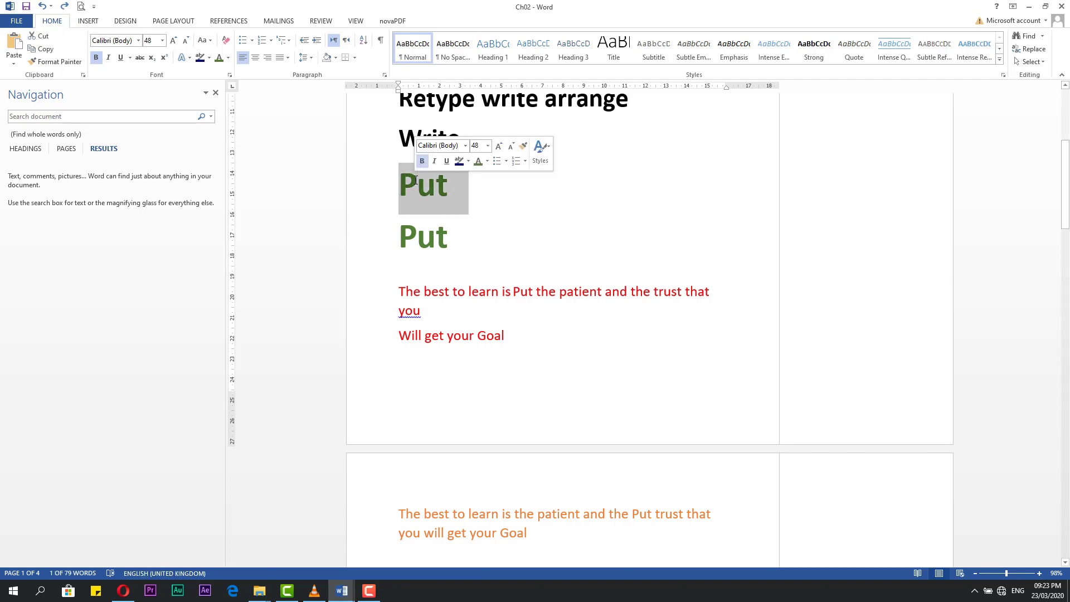
pyautogui.click(498, 146)
pyautogui.click(499, 147)
pyautogui.click(498, 146)
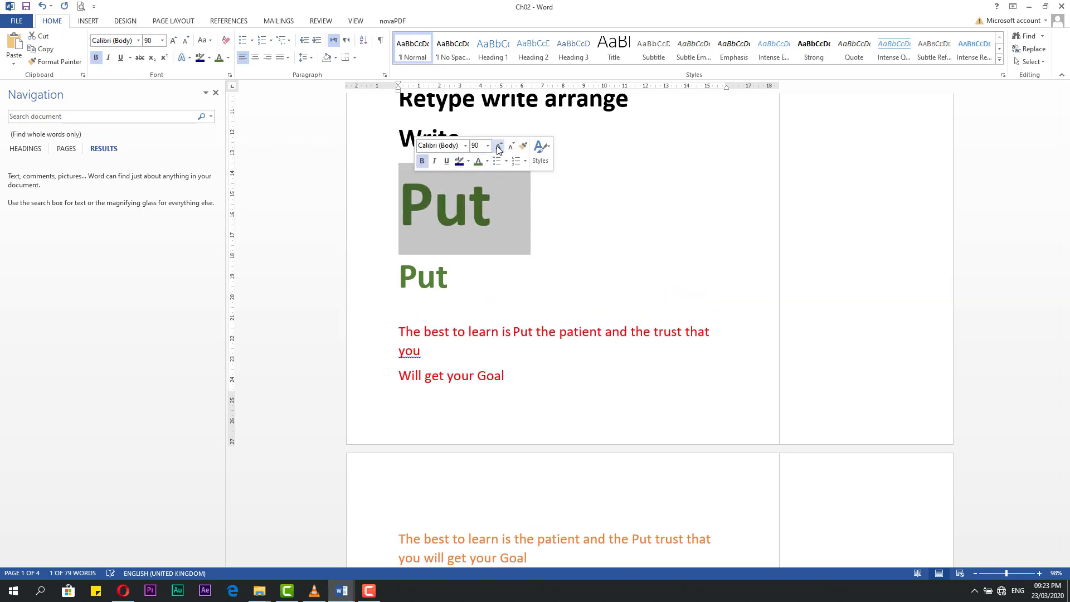
# Highlight the enlarged "Put" in cyan and deselect it
pyautogui.click(468, 162)
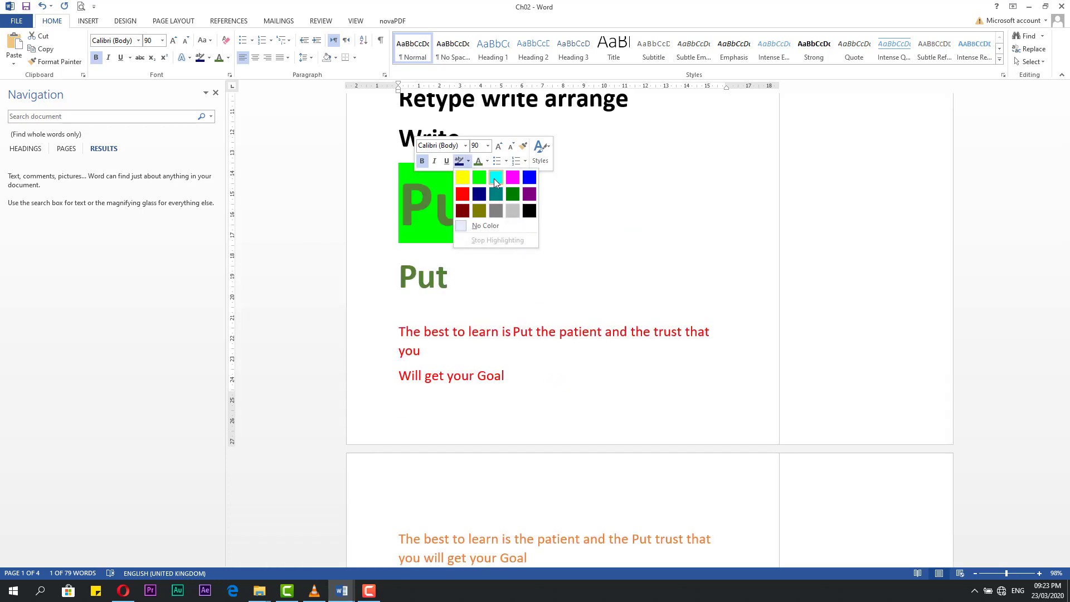
pyautogui.click(496, 178)
pyautogui.click(469, 203)
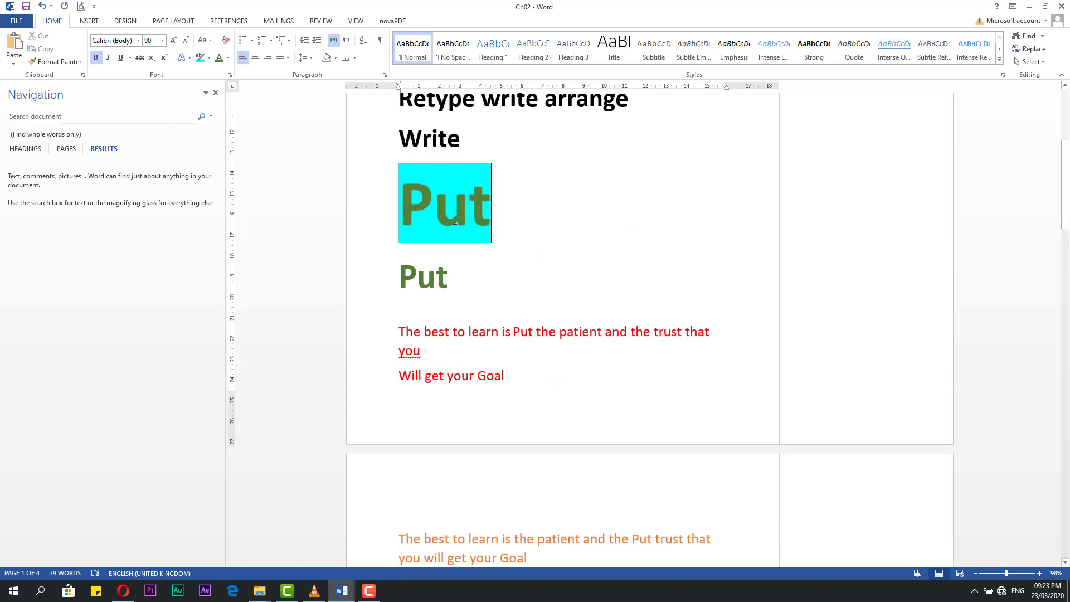
# Undo the highlight and the last font enlargement on "Put", and redo both
pyautogui.doubleClick(501, 212)
pyautogui.hotkey('ctrl', 'shift', 'p')
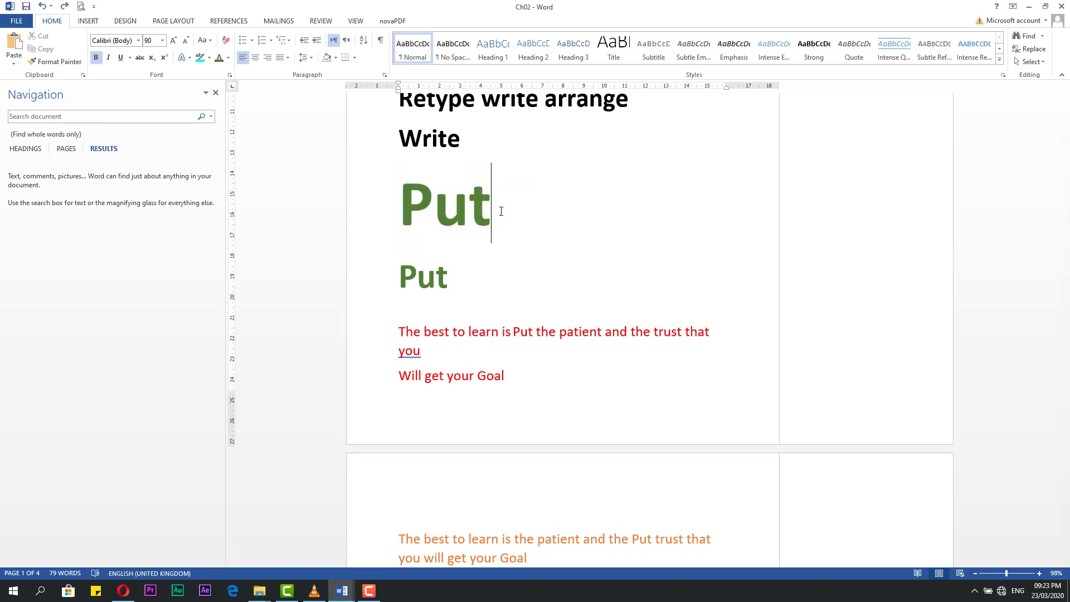
pyautogui.write('80')
pyautogui.press('Return')
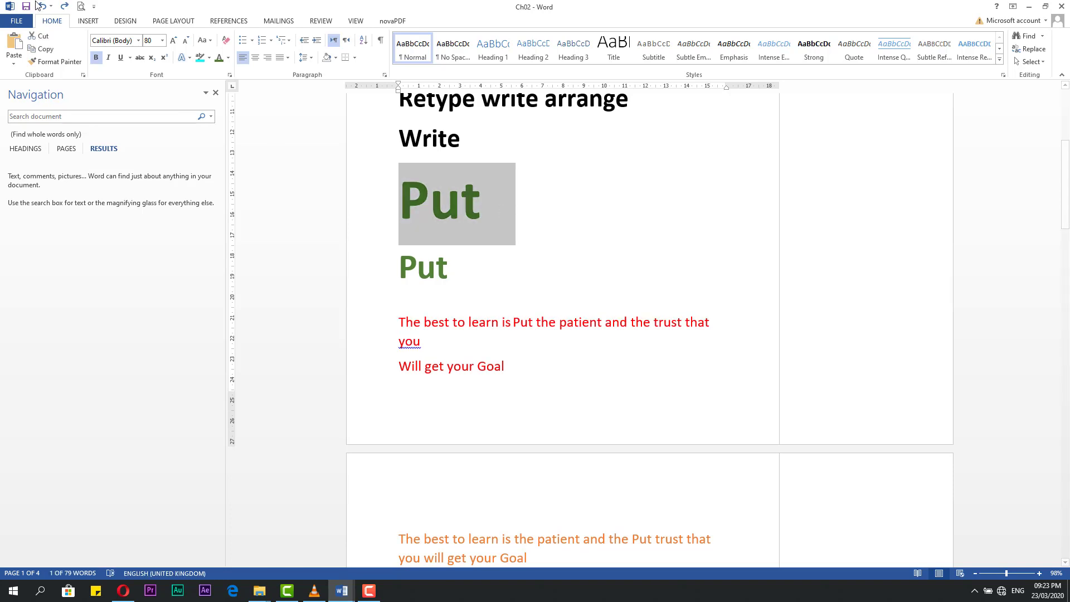
pyautogui.click(64, 8)
pyautogui.click(64, 7)
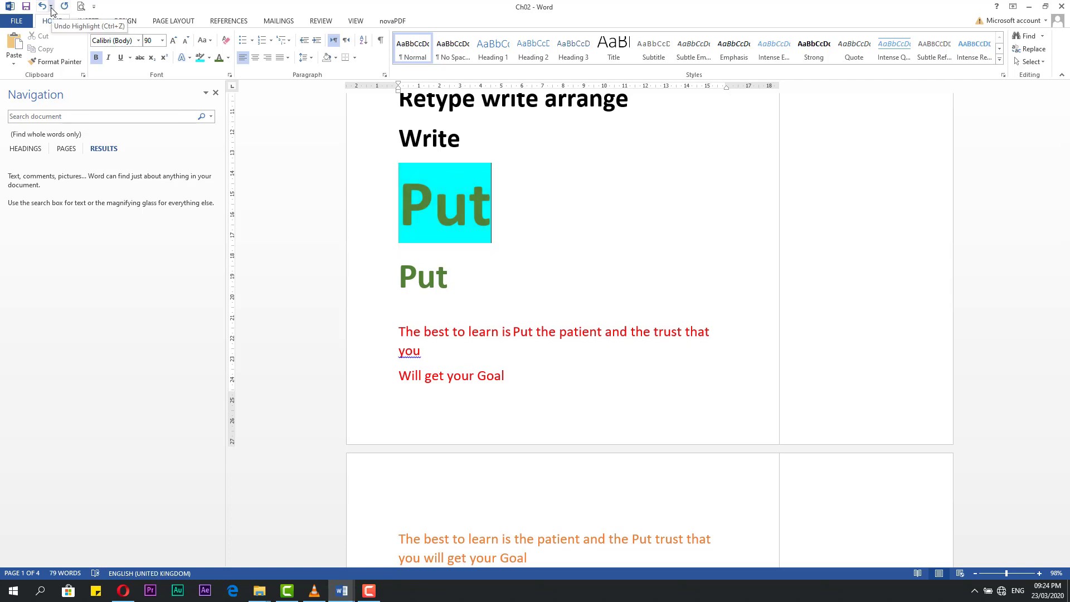
# Undo everything from the highlight back through the last Paste Text Only at once using the undo history
pyautogui.click(51, 6)
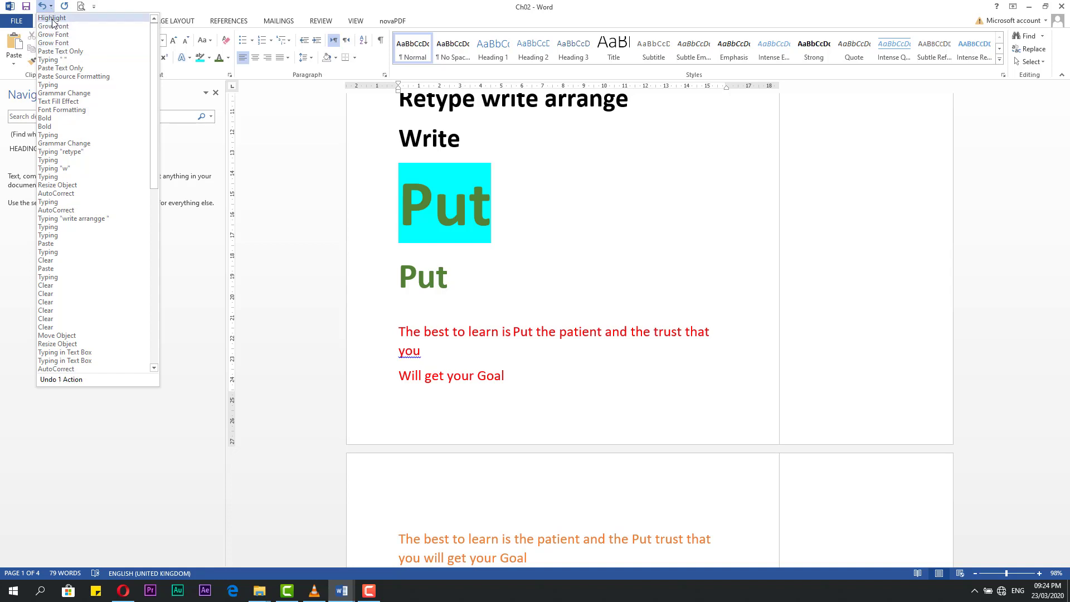
pyautogui.click(54, 52)
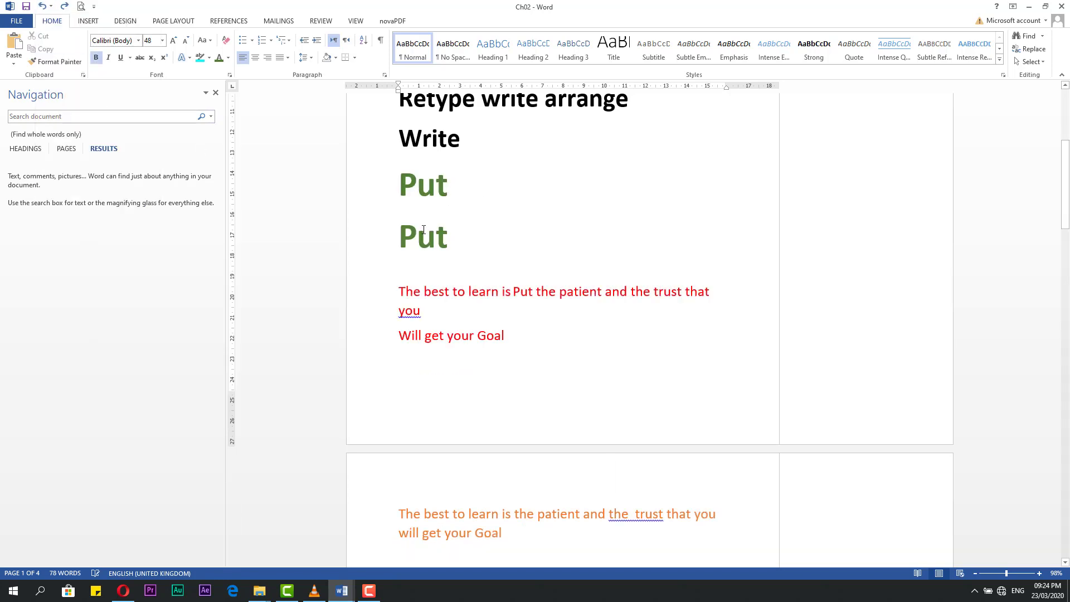
pyautogui.click(50, 6)
pyautogui.click(51, 6)
pyautogui.scroll(5, 509, 272)
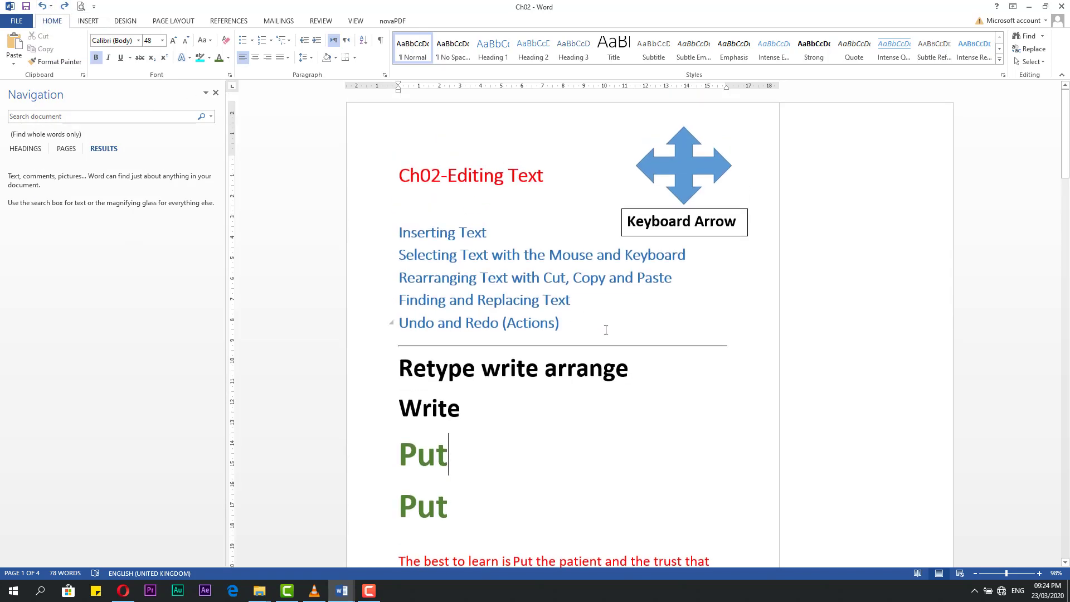